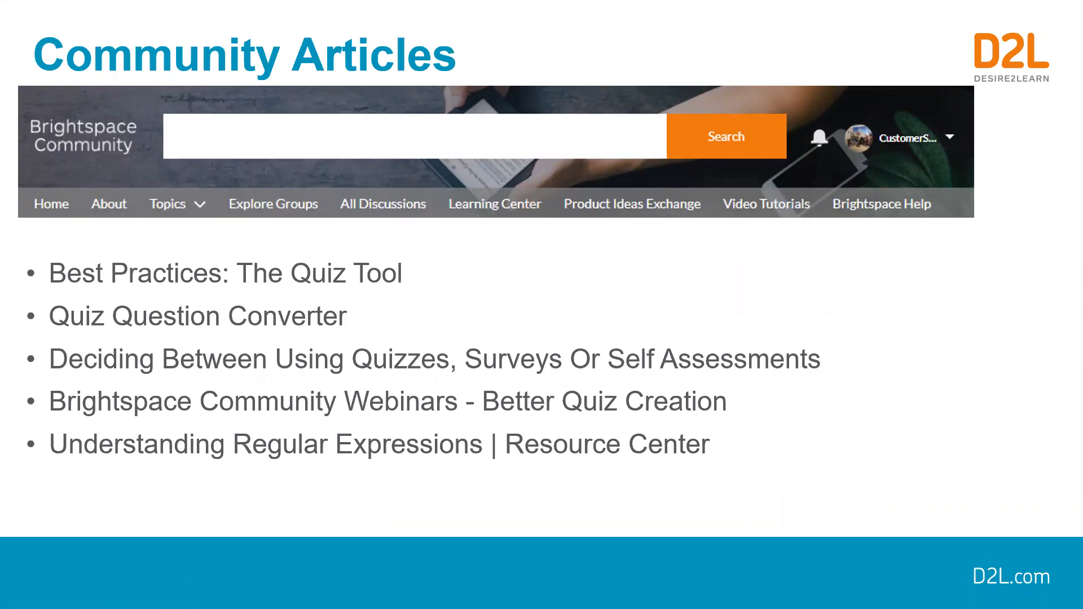
End the slide show and switch to the Chrome window showing the Brightspace sandbox course homepage
click(465, 326)
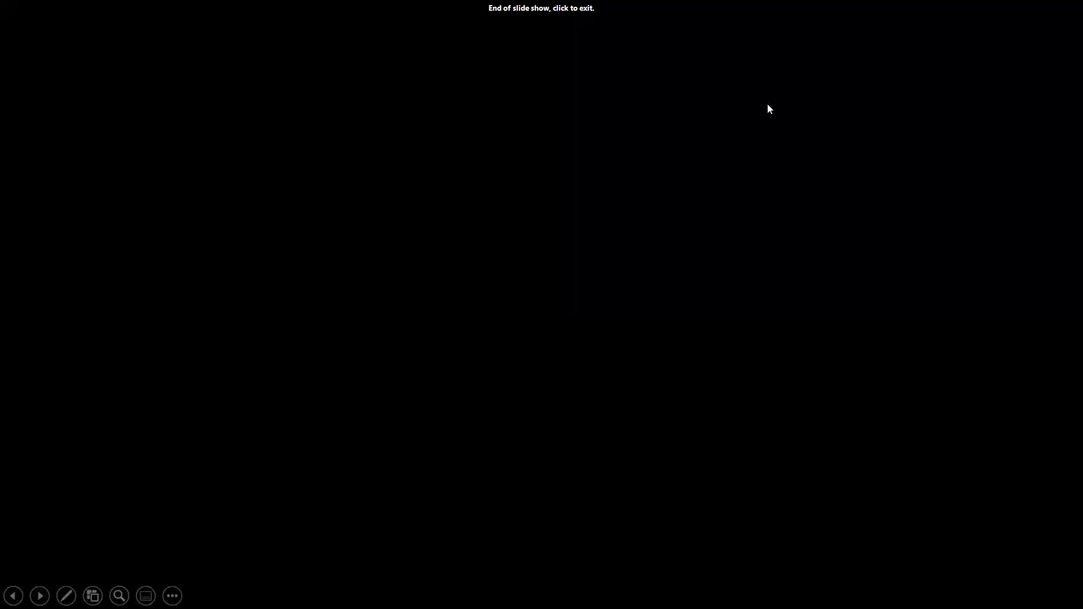
key(alt+Tab)
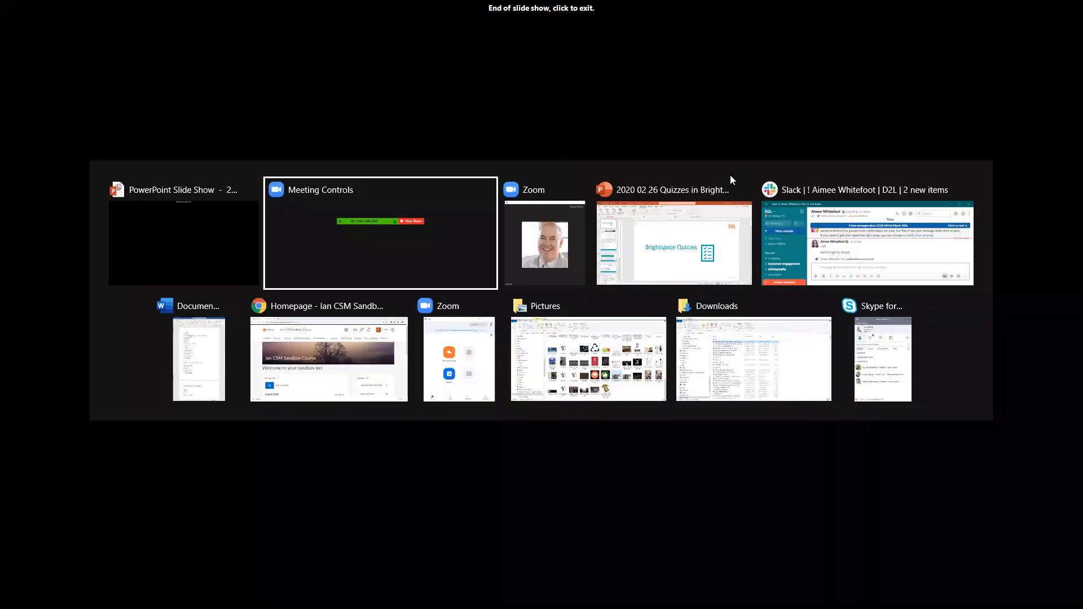
key(alt+Tab)
key(alt+Tab)
key(alt+Tab)
key(alt+Tab)
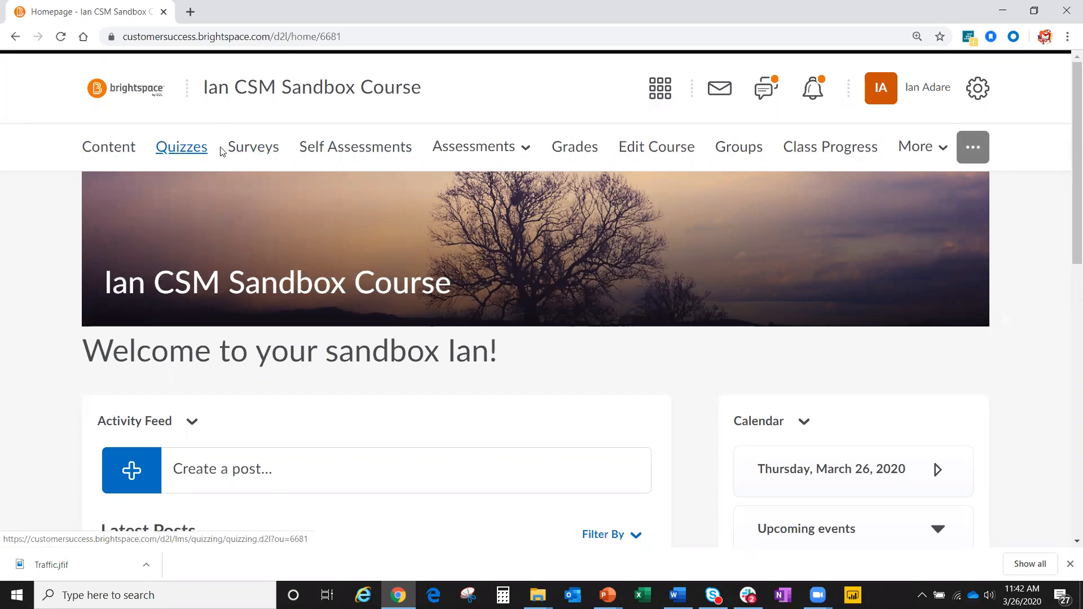
View the course's management pages for Quizzes, Surveys and Self Assessments in turn
click(186, 157)
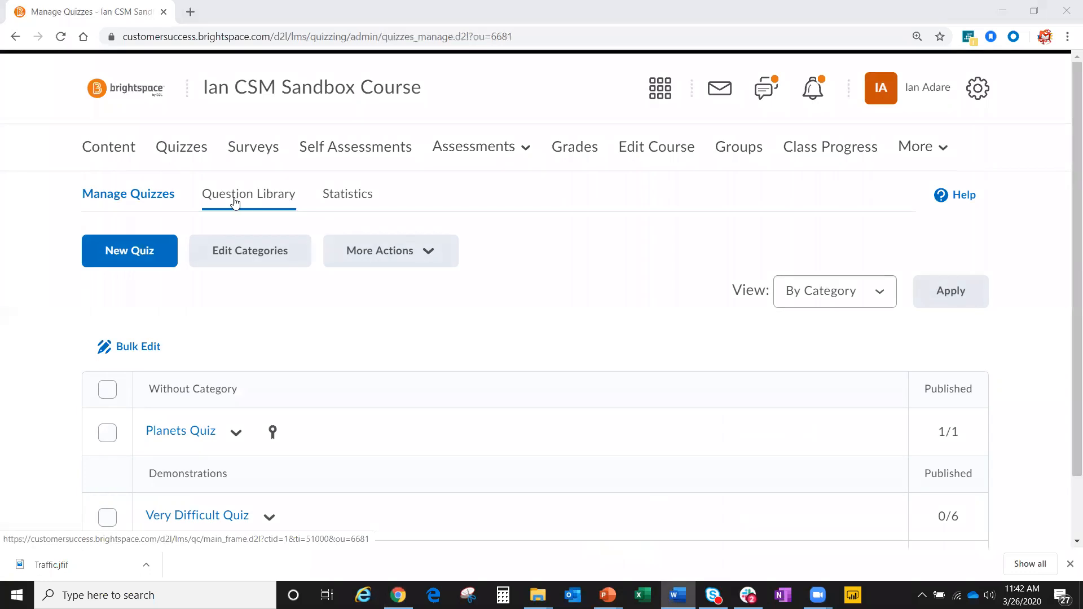
click(254, 152)
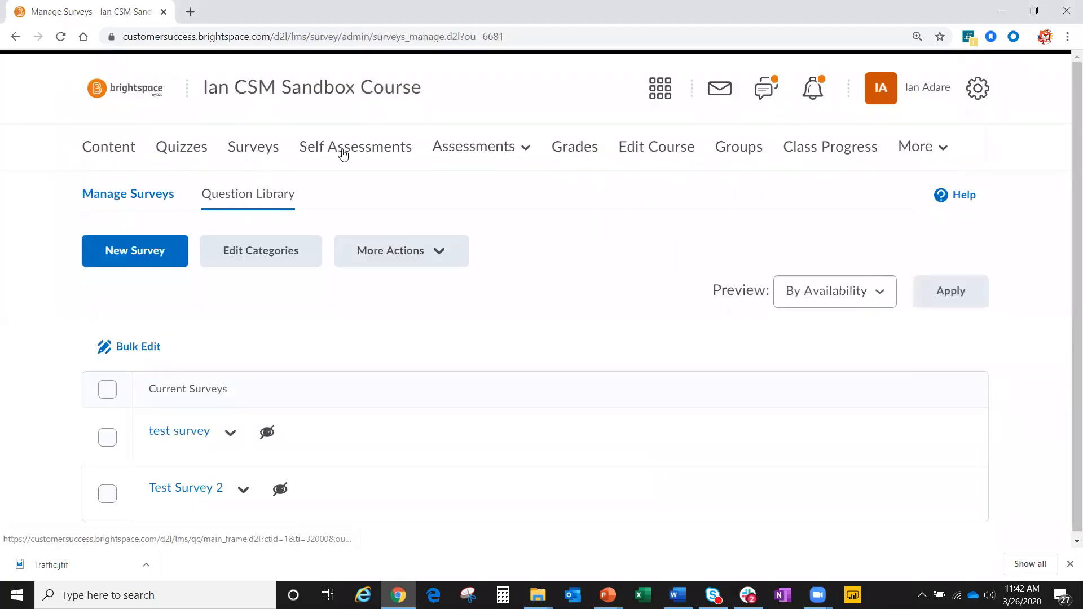
click(344, 150)
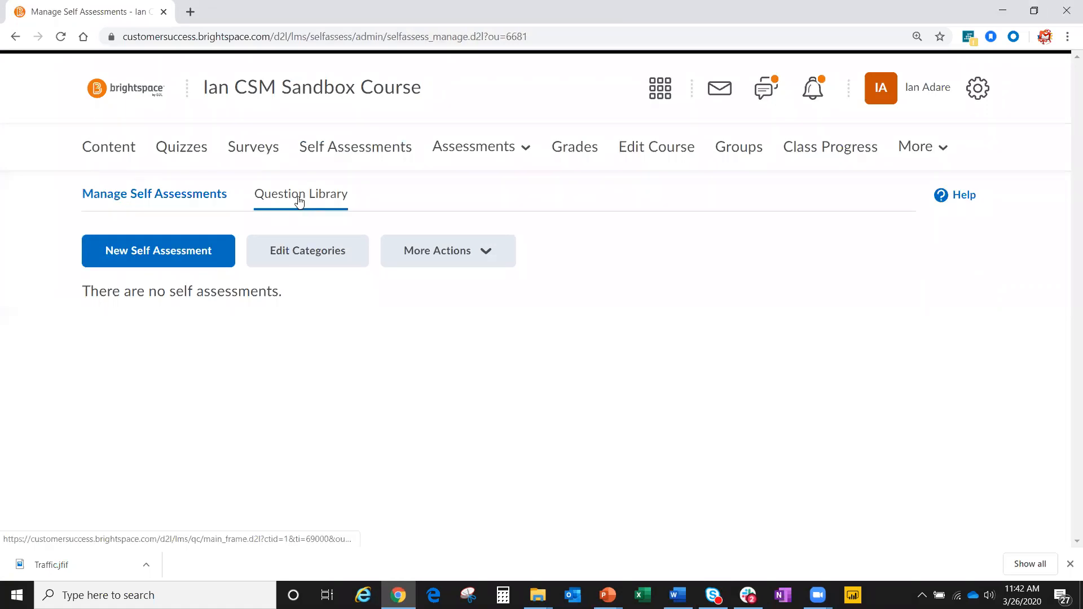
Open the Question Library from Quizzes and expand Question Library Section Unit 5 and Library Section 23 in the section tree
click(177, 152)
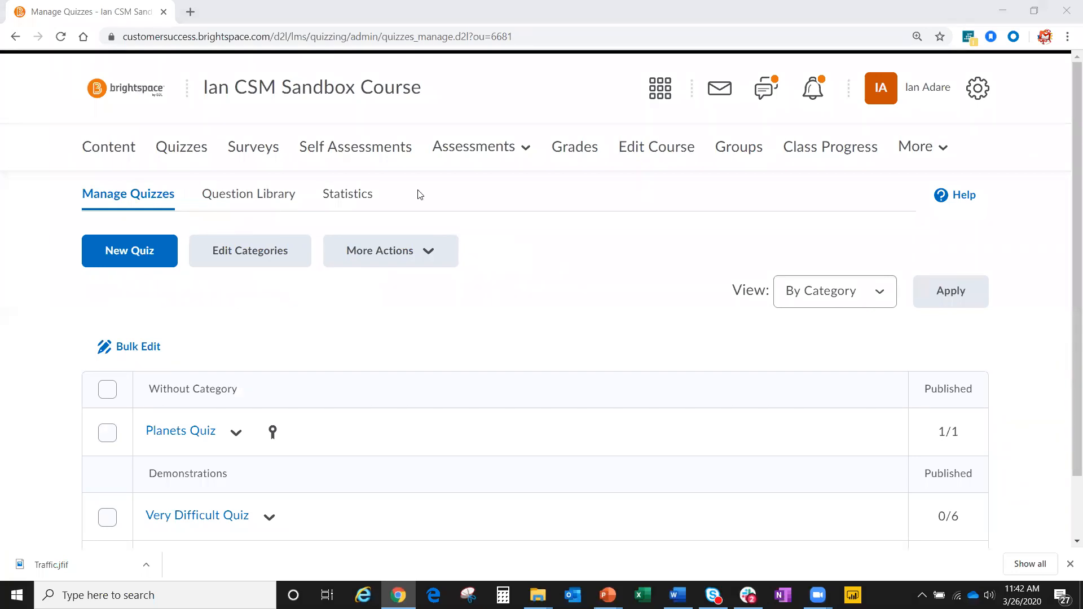
click(237, 198)
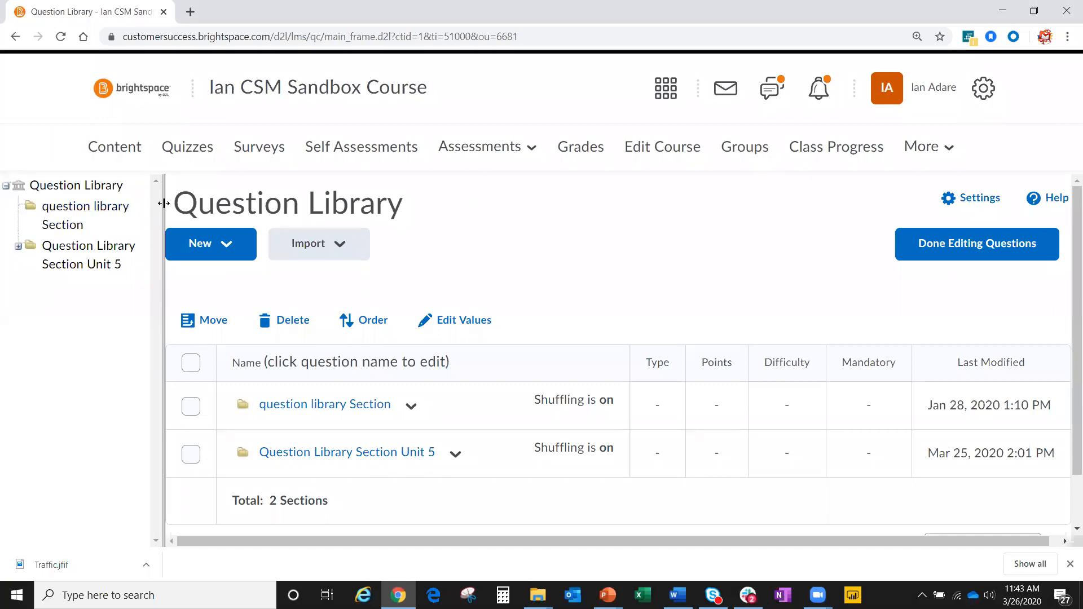
drag(164, 203, 189, 204)
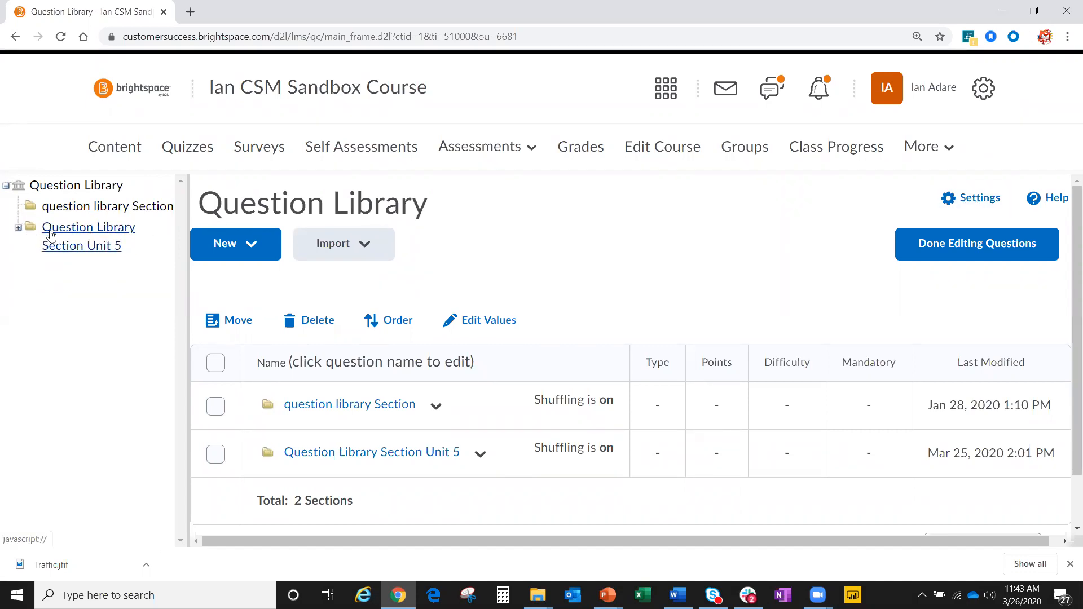
click(19, 228)
click(31, 268)
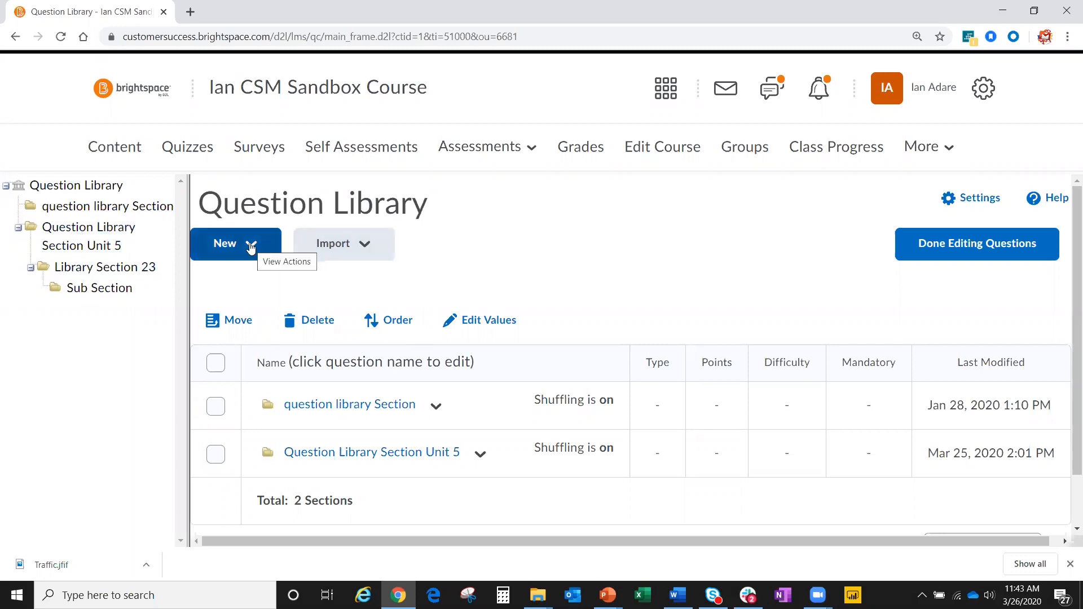
drag(188, 268, 139, 267)
Start a new section in the Question Library root and title it "This my Tips and Trick Section"
click(185, 249)
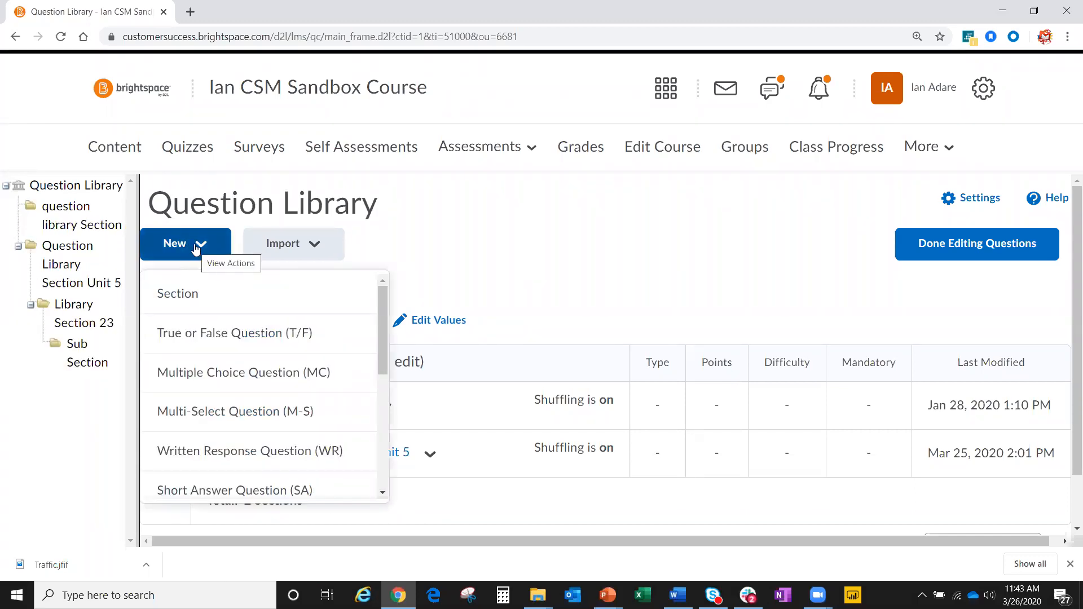
click(184, 298)
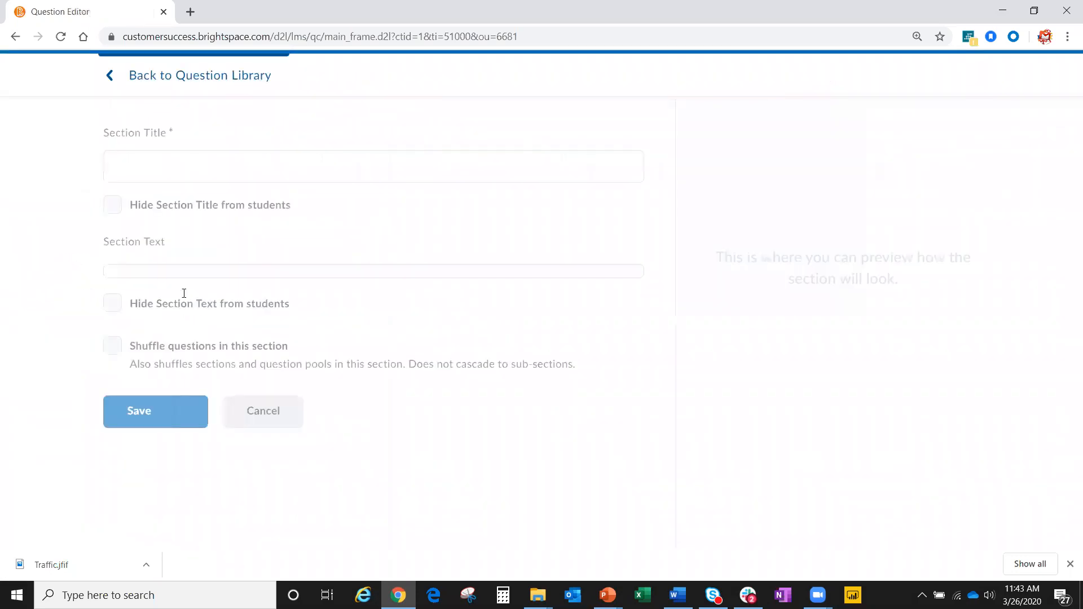
click(167, 167)
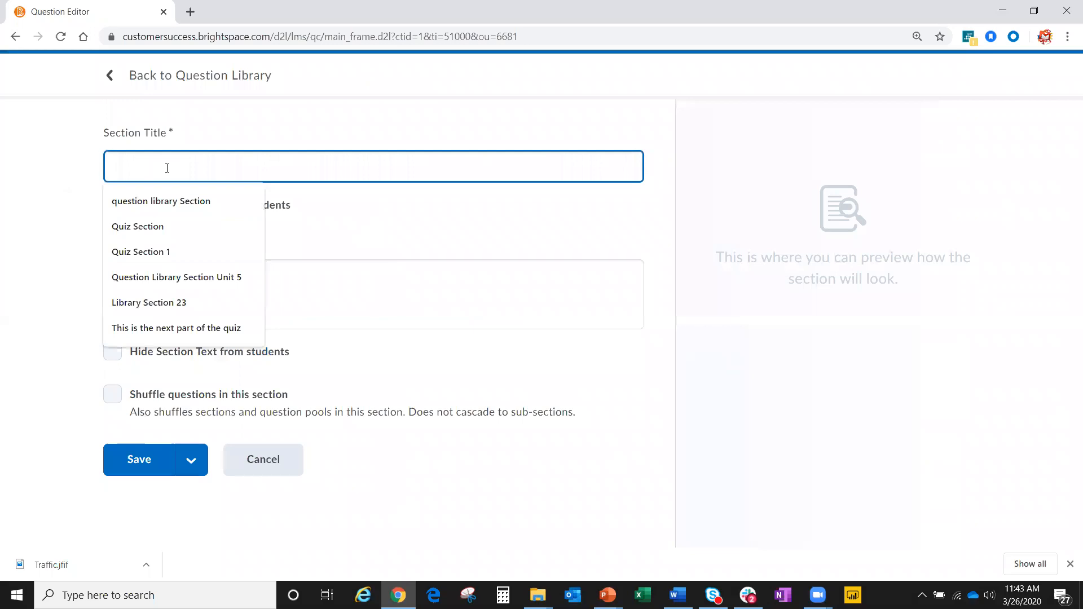
text(This )
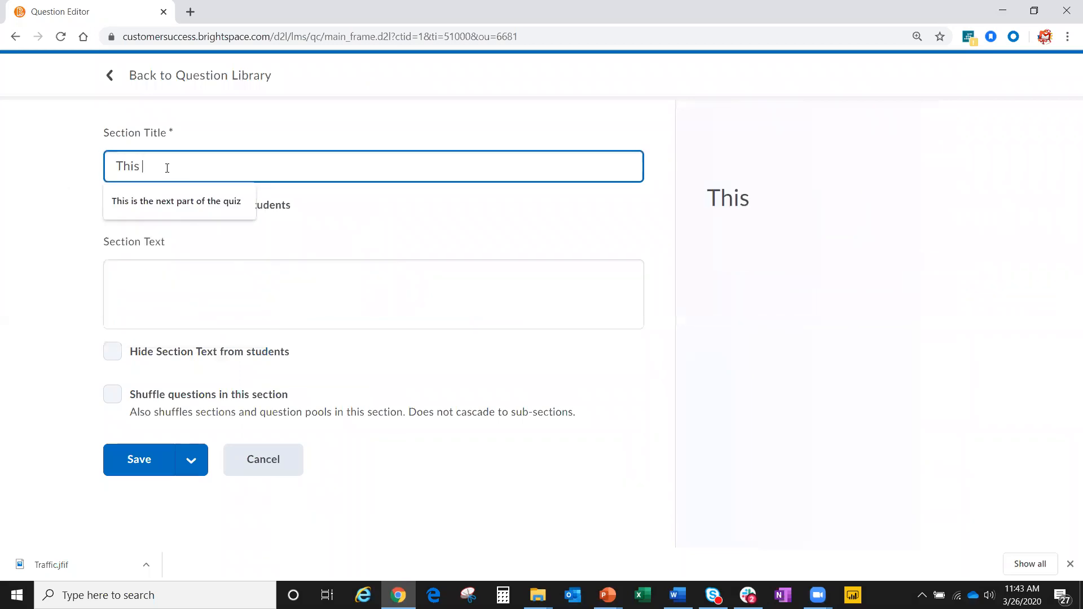
text(my Tips and 't)
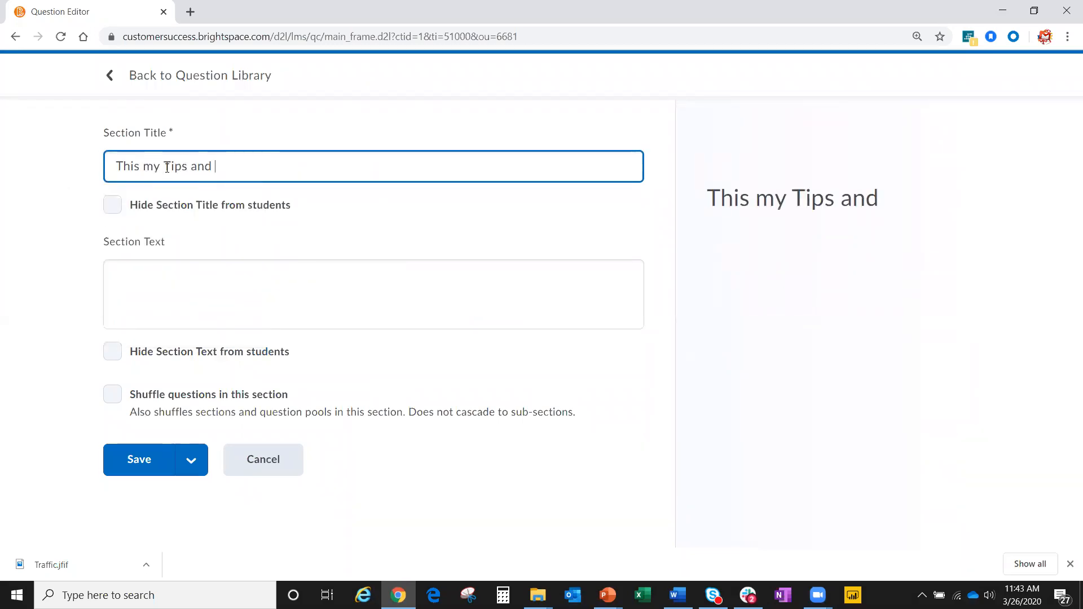
key(BackSpace)
key(BackSpace)
text(Trick Section)
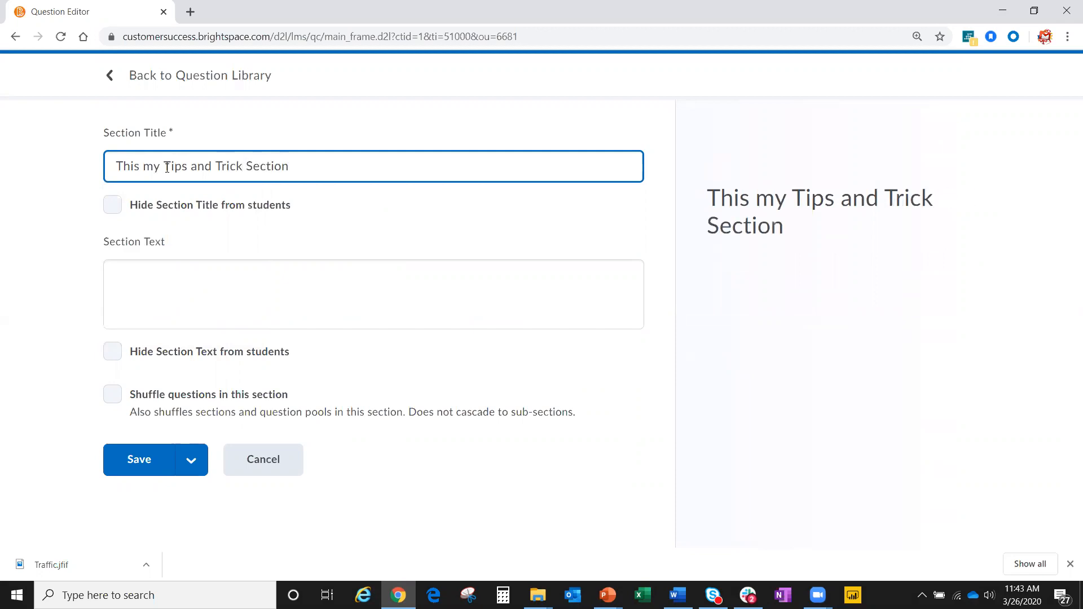
Enter "Tips and Tricks Section 2" as the section text, enable shuffling of its questions, and save the section
click(174, 275)
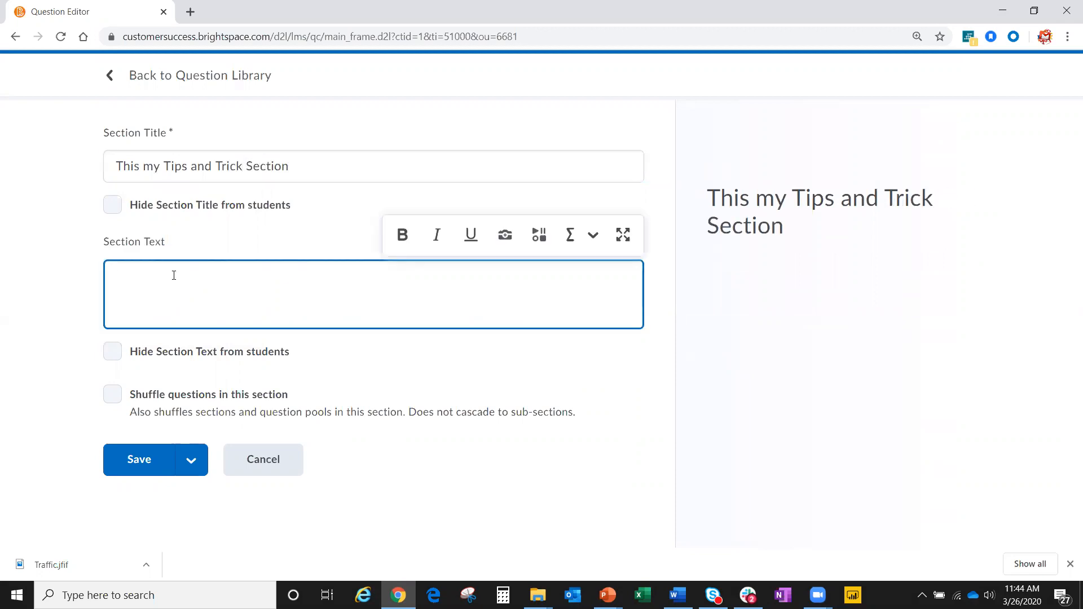
text(Tips and Tricks Section 2)
click(113, 395)
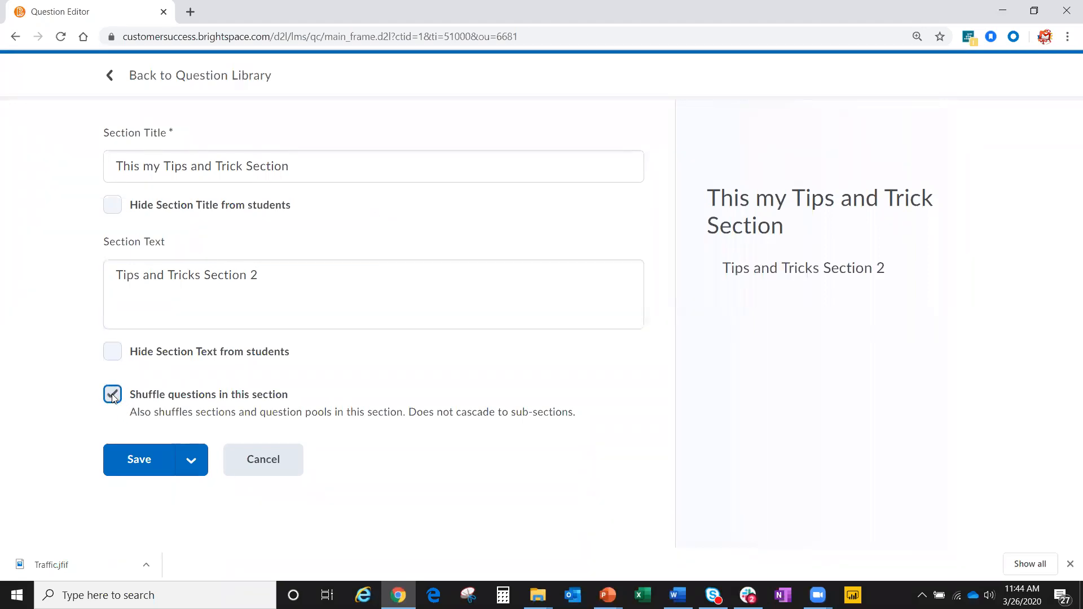
click(132, 460)
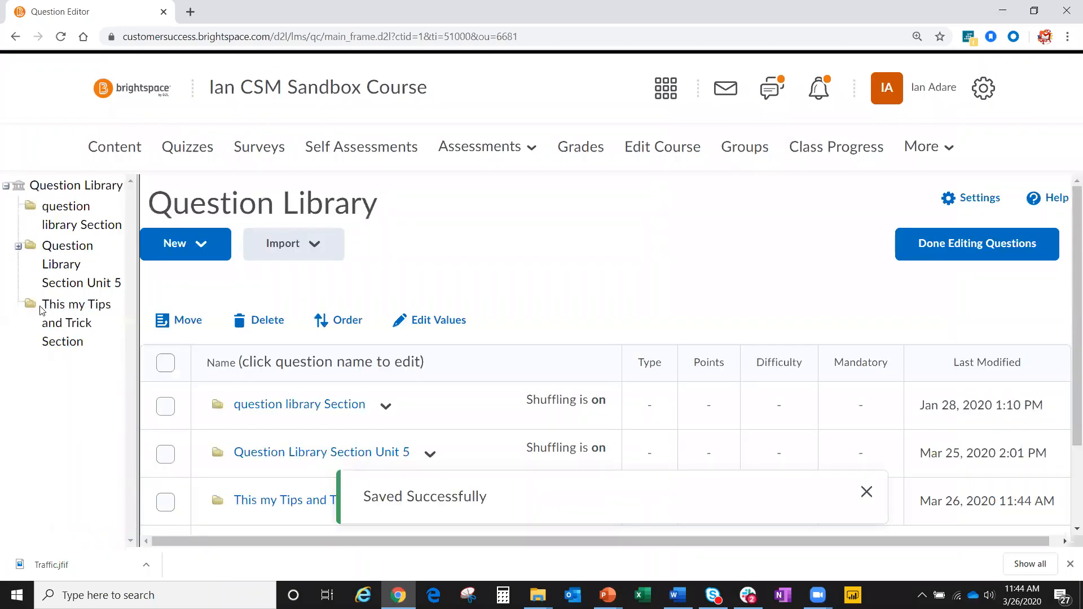
Create and save a nested section titled "Sub Section" inside This my Tips and Trick Section
click(27, 307)
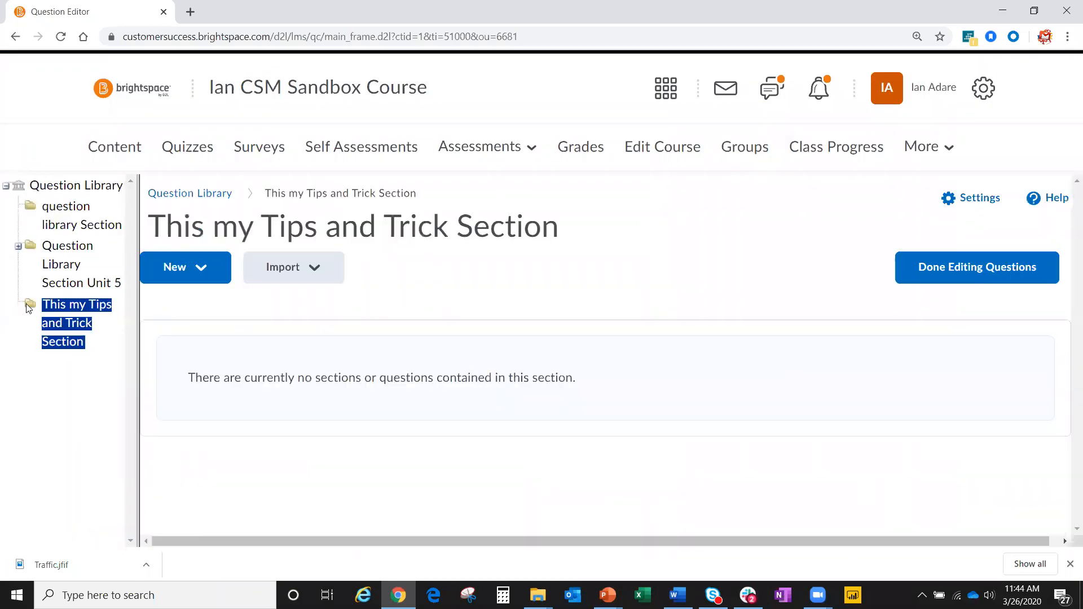
click(190, 277)
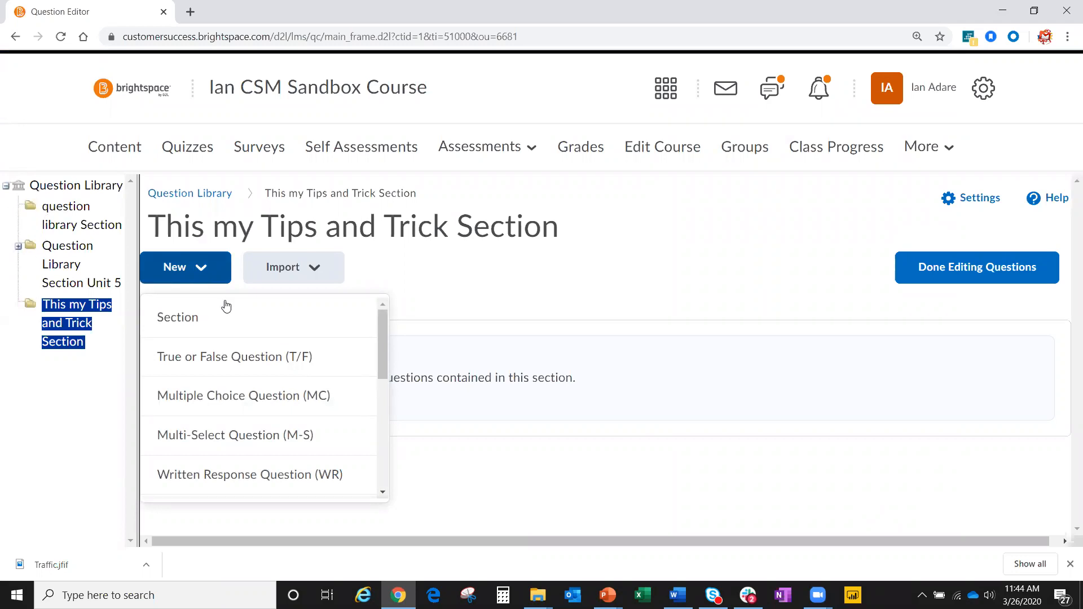
click(178, 316)
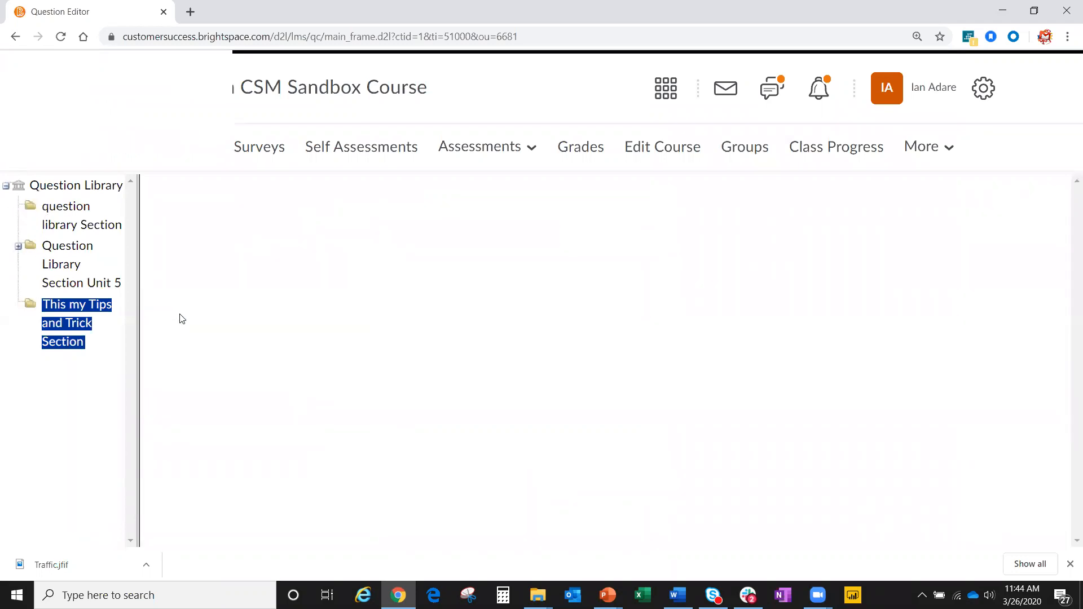
click(162, 170)
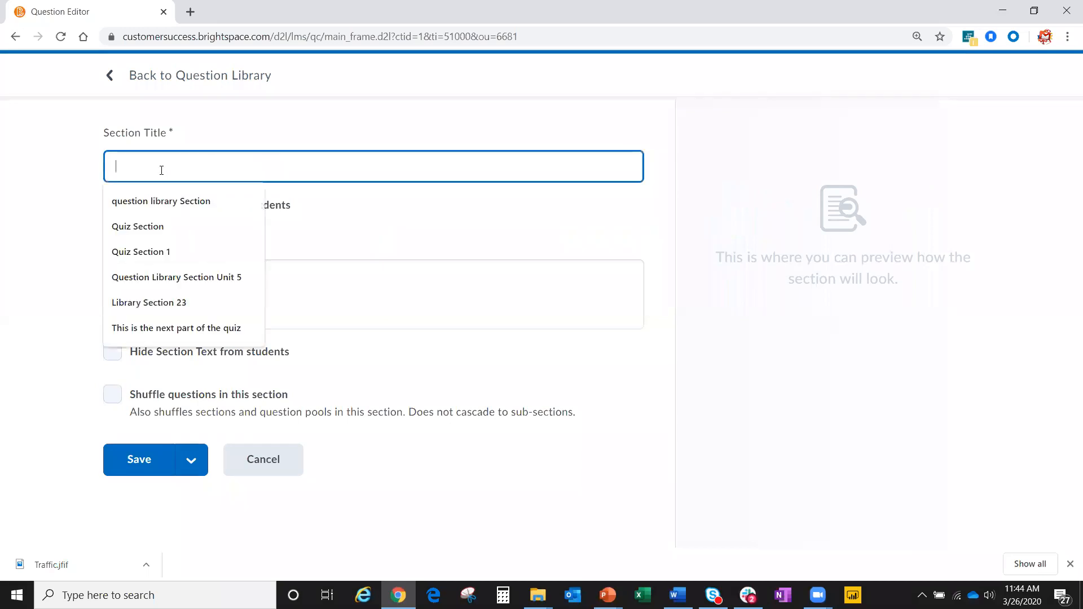
text(Sub Sect)
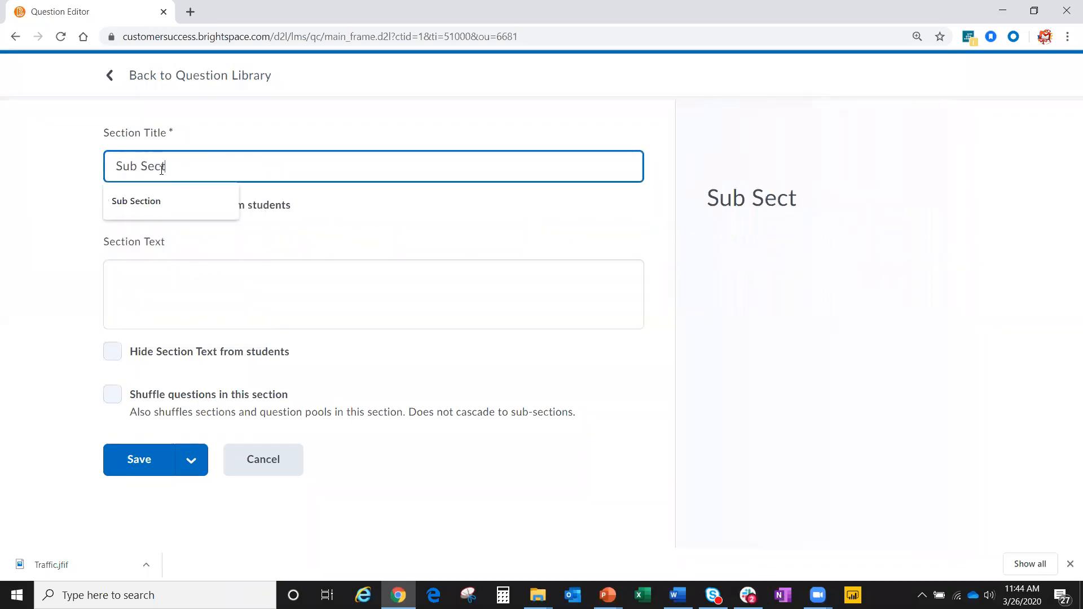
text(ion)
click(138, 460)
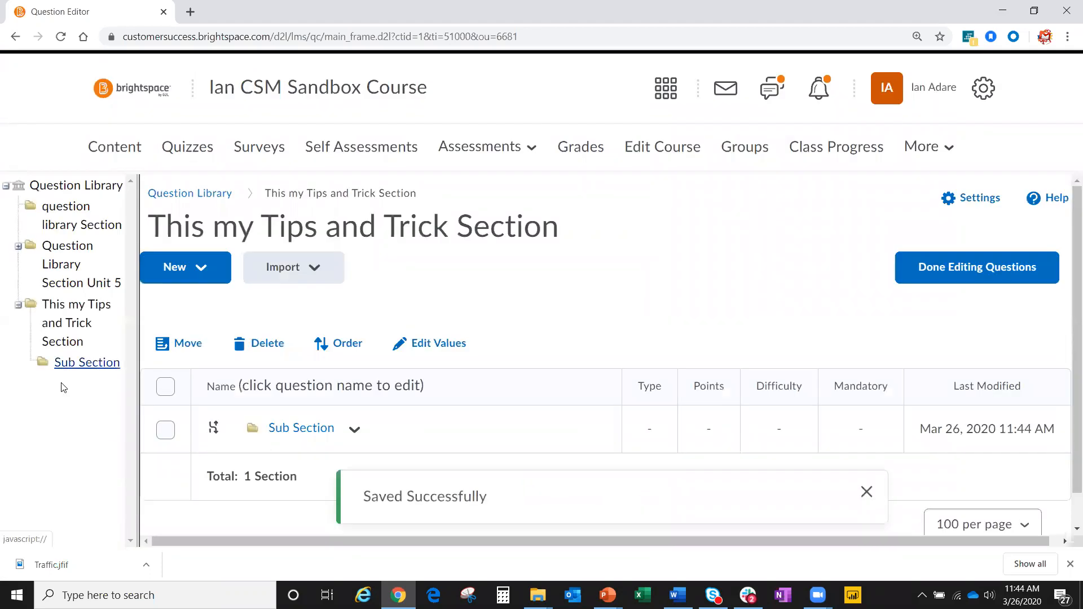
scroll(314, 439, down, 1)
scroll(314, 439, up, 1)
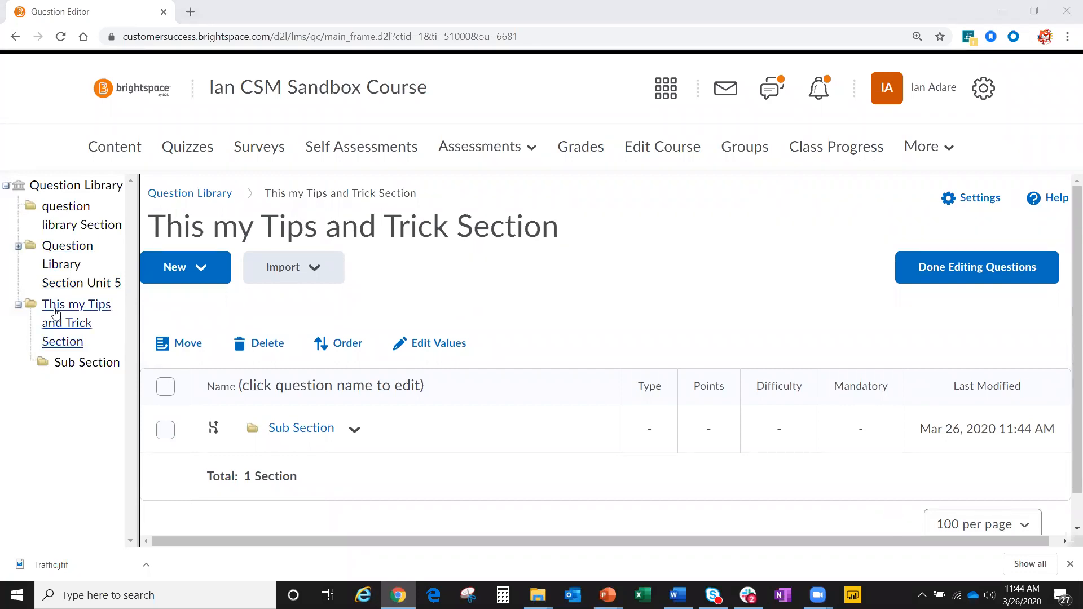
Open This my Tips and Trick Section and examine the full list of question types available for a new question
click(75, 324)
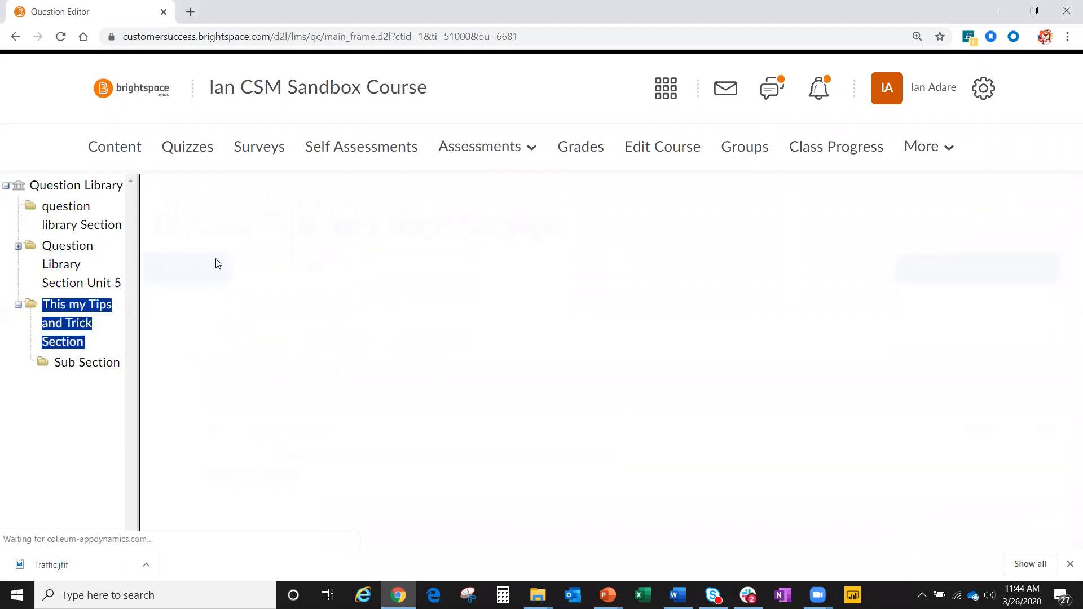
click(193, 276)
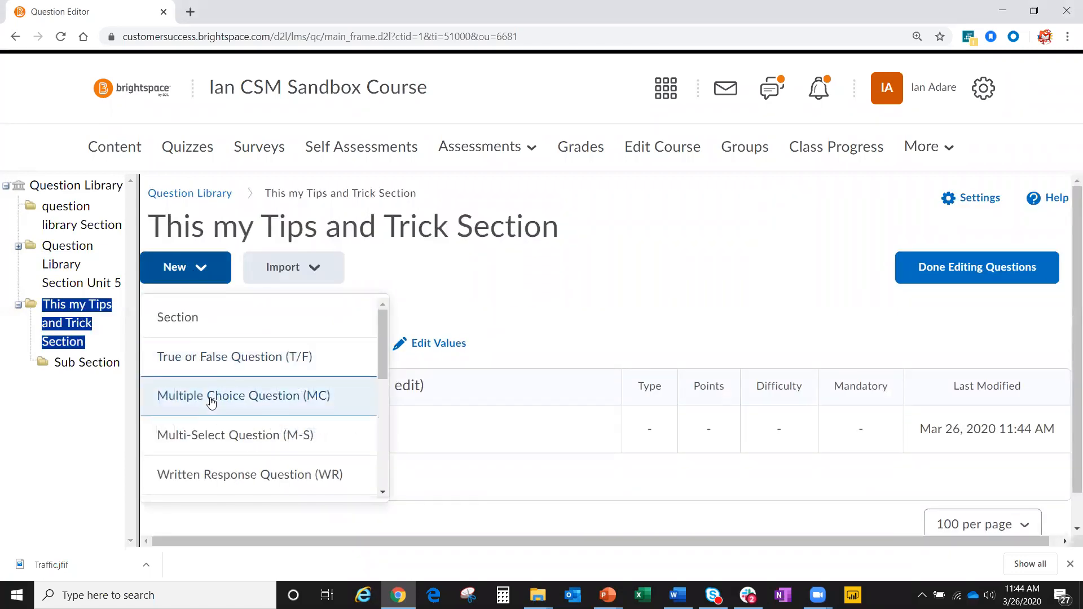
scroll(212, 400, down, 2)
scroll(212, 400, down, 3)
scroll(212, 477, up, 3)
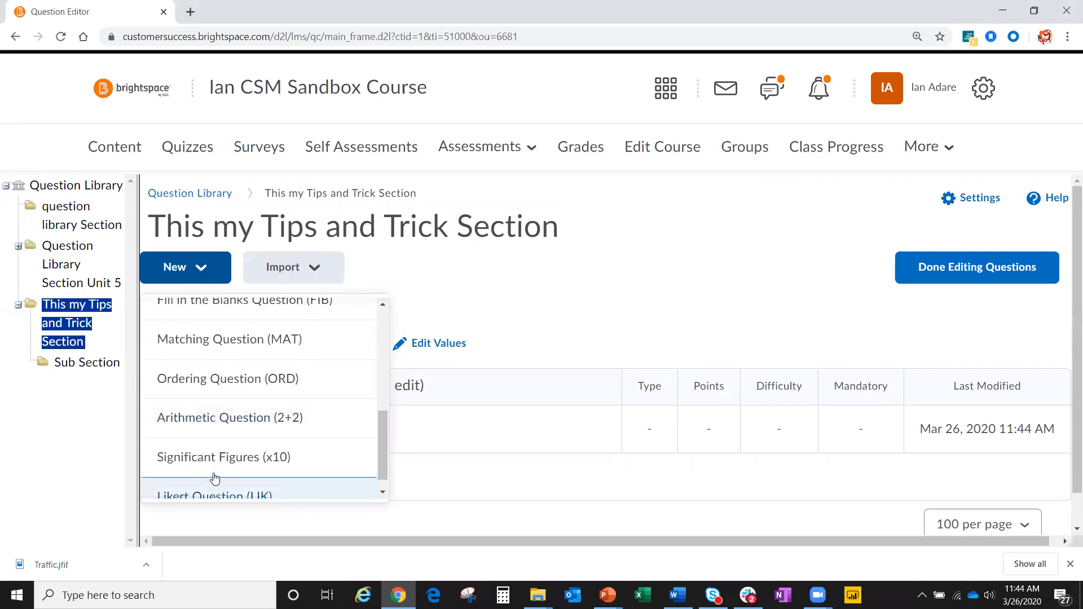
scroll(216, 458, up, 2)
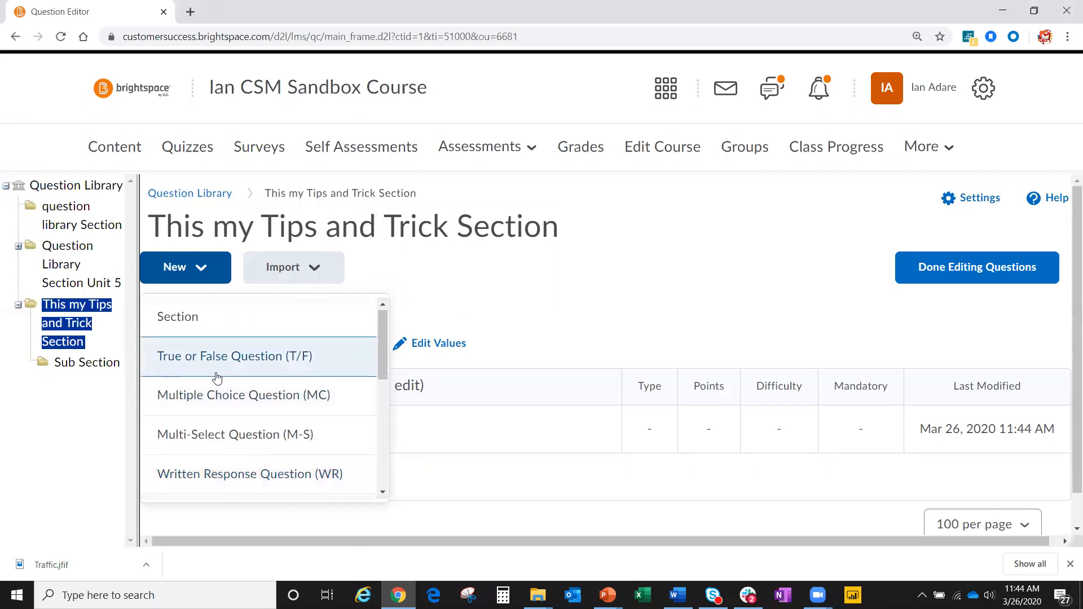
scroll(216, 379, down, 5)
scroll(217, 384, down, 1)
scroll(235, 450, up, 5)
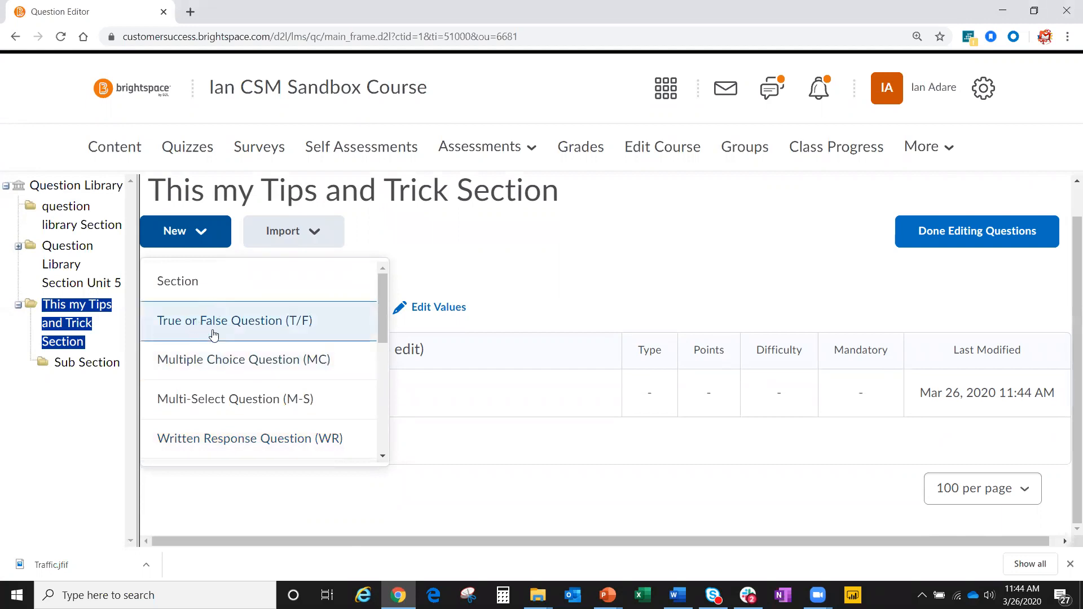
scroll(203, 395, down, 1)
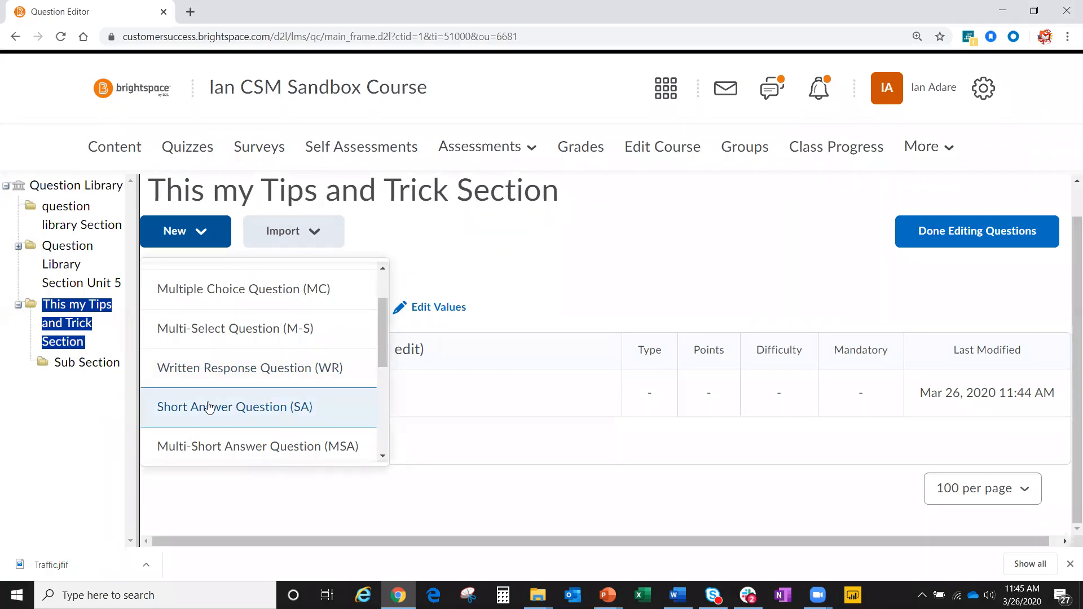
scroll(209, 407, down, 1)
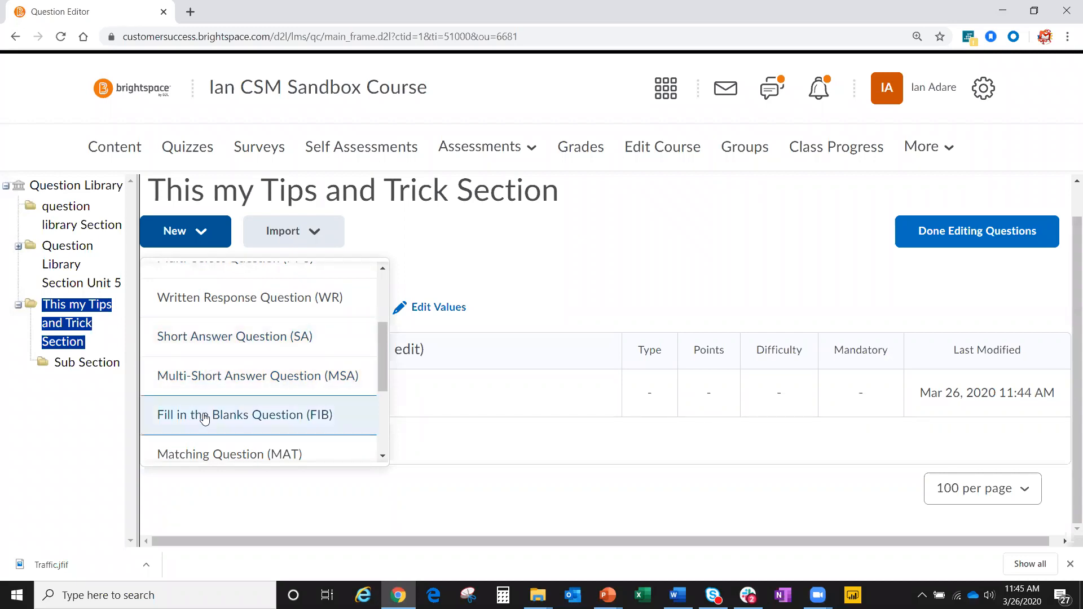
scroll(204, 418, down, 1)
scroll(205, 398, down, 1)
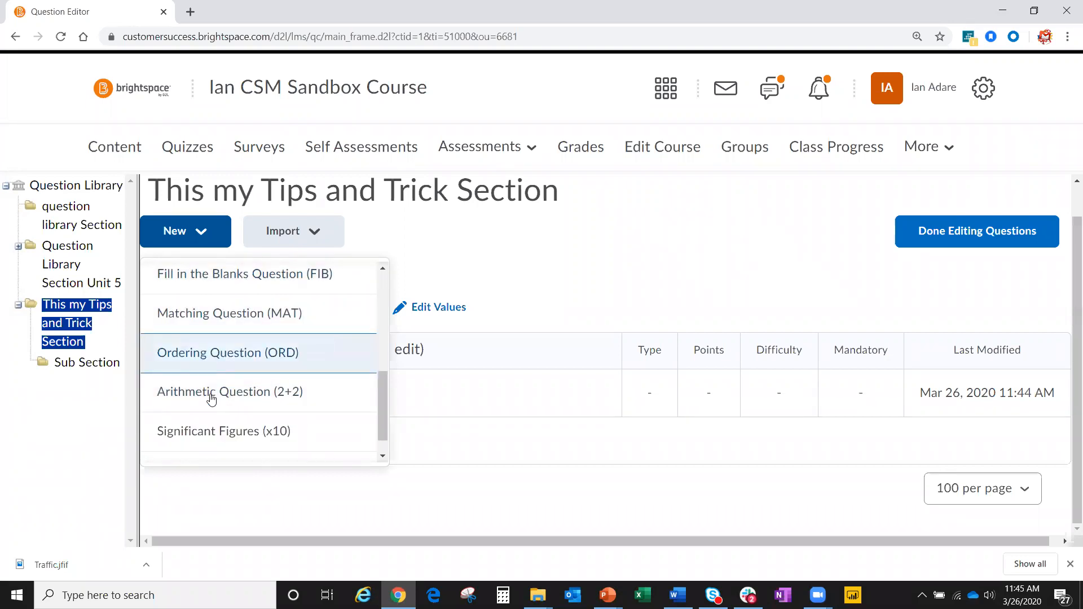
scroll(208, 395, down, 1)
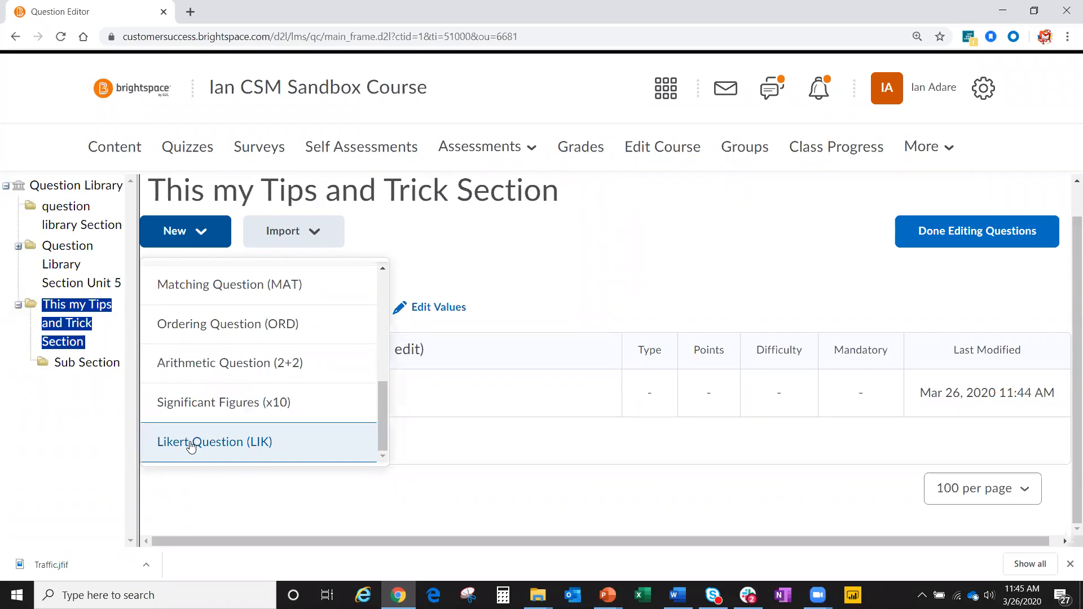
Start a new True or False question in This my Tips and Trick Section with the text "Our solar system has planets"
scroll(194, 407, up, 5)
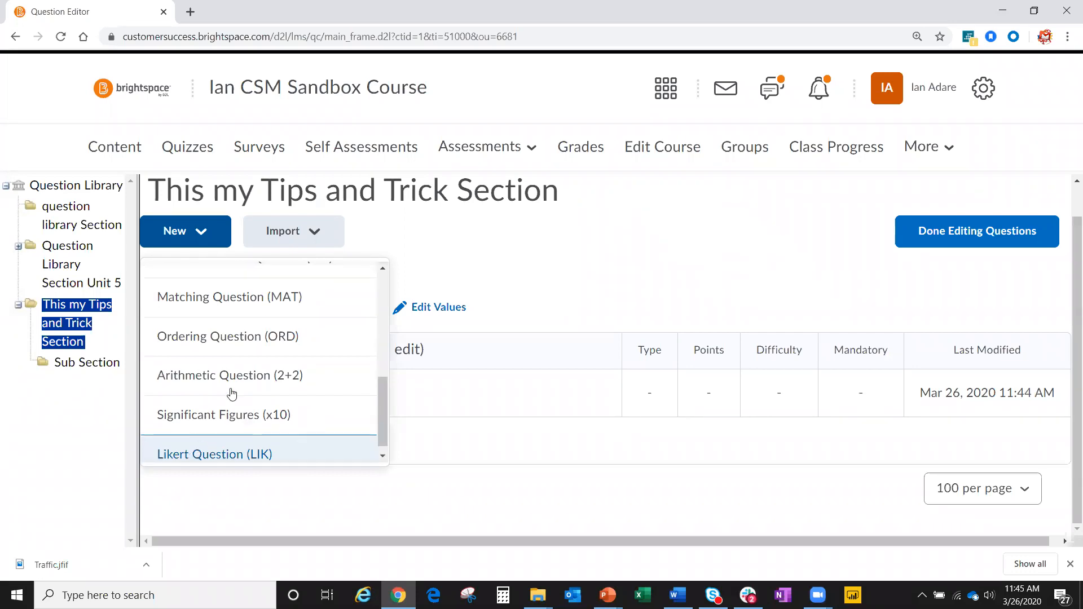
click(198, 321)
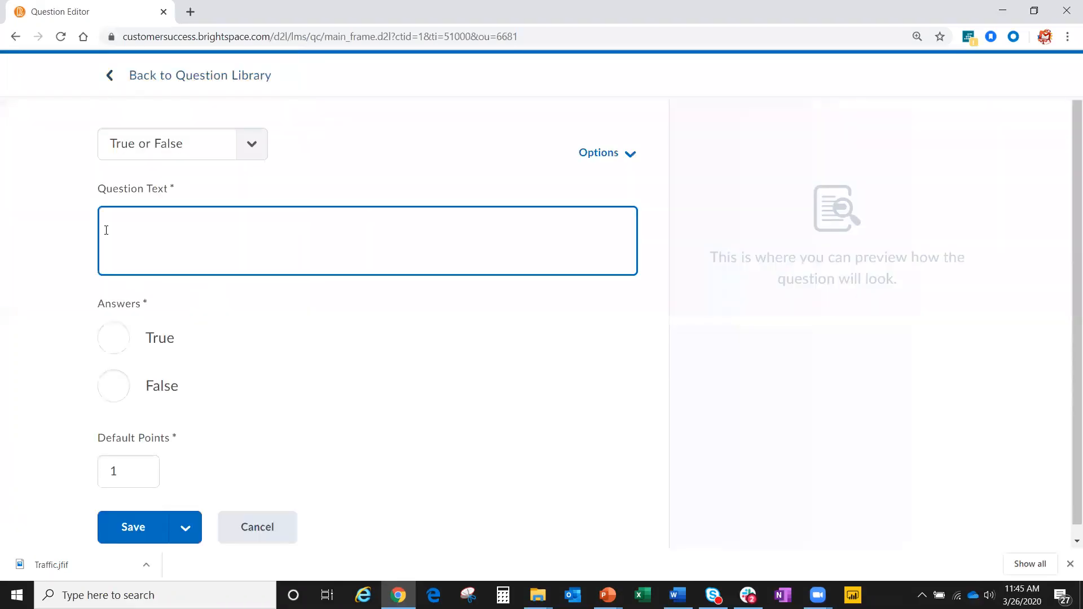
click(142, 233)
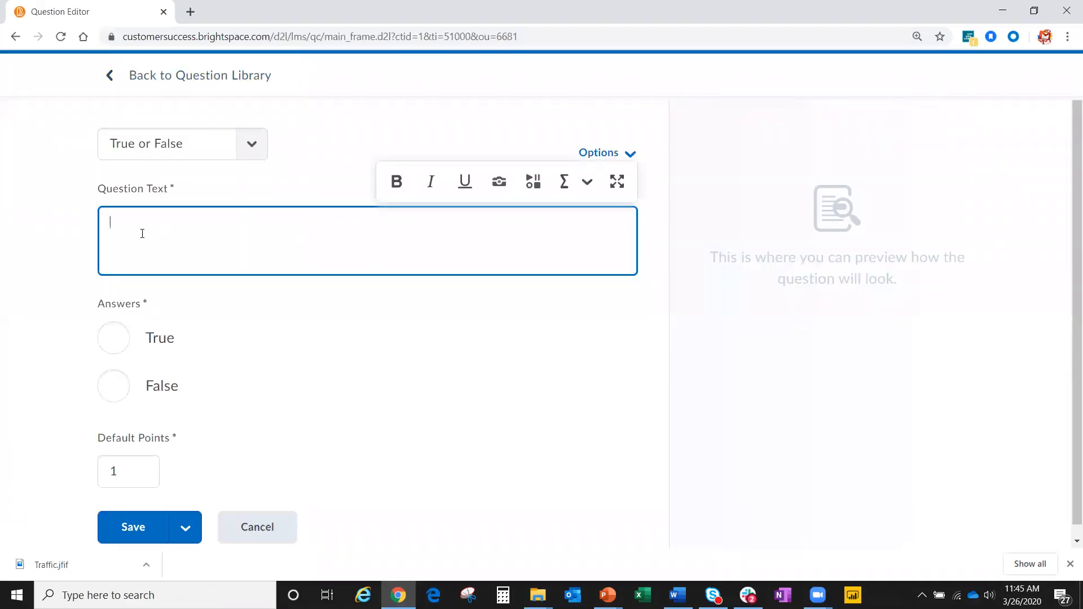
text(How Many)
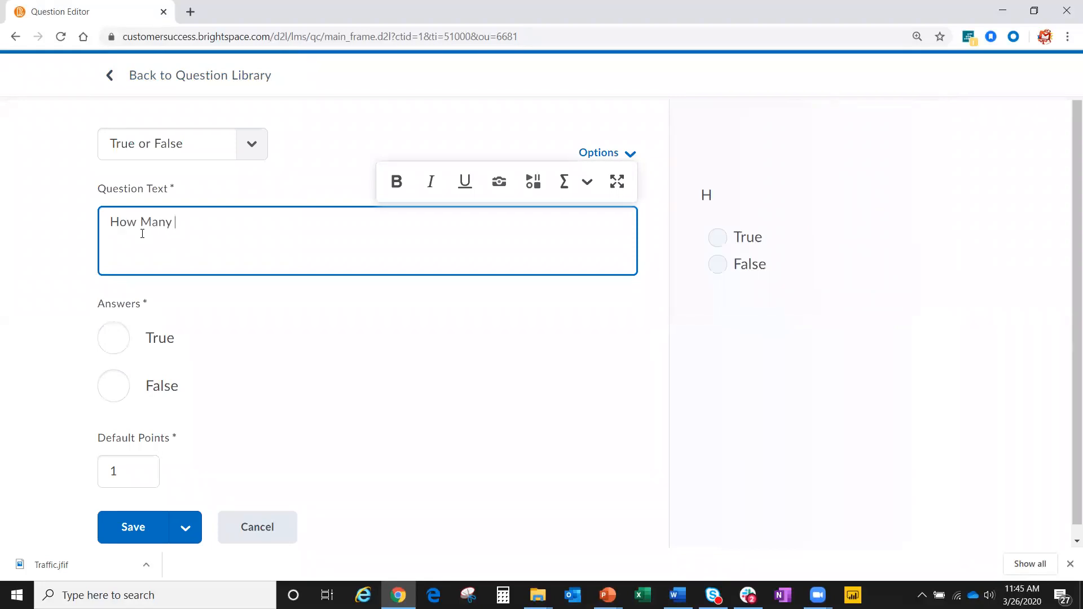
key(BackSpace)
key(BackSpace)
key(BackSpace)
key(BackSpace)
key(BackSpace)
key(BackSpace)
text(OUr solar system has planets)
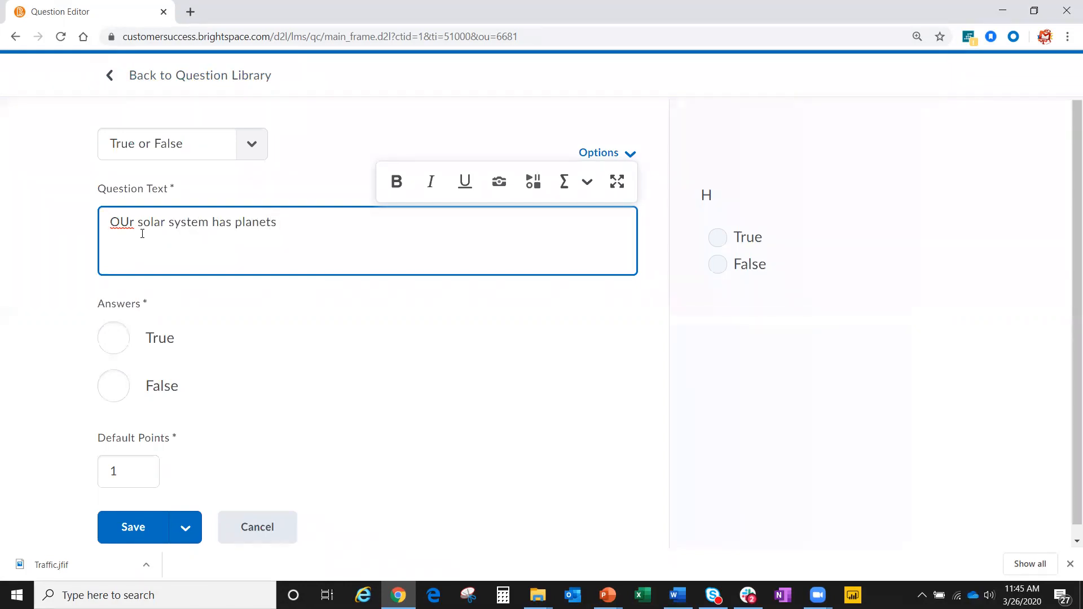
key(Right)
key(Delete)
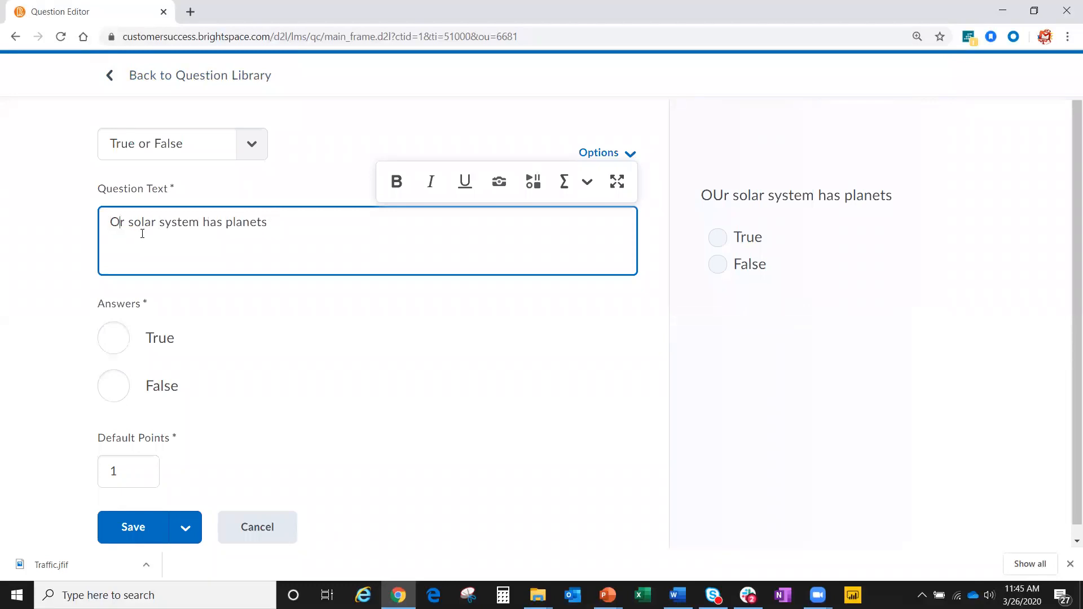
text(u)
Mark True as the correct answer and save the question to the section
click(113, 345)
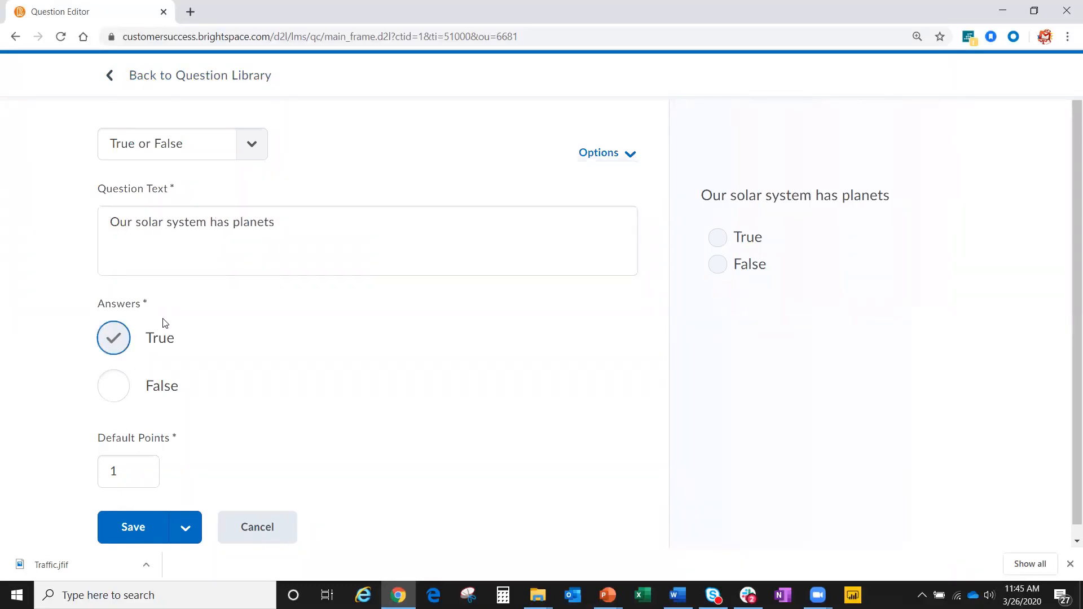
click(138, 526)
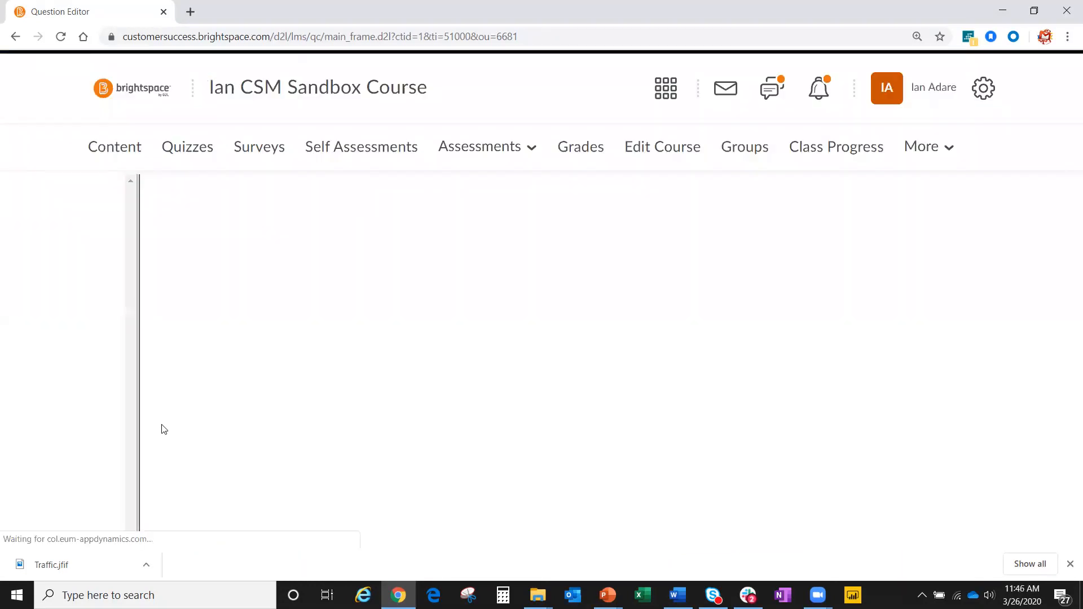
scroll(210, 418, down, 1)
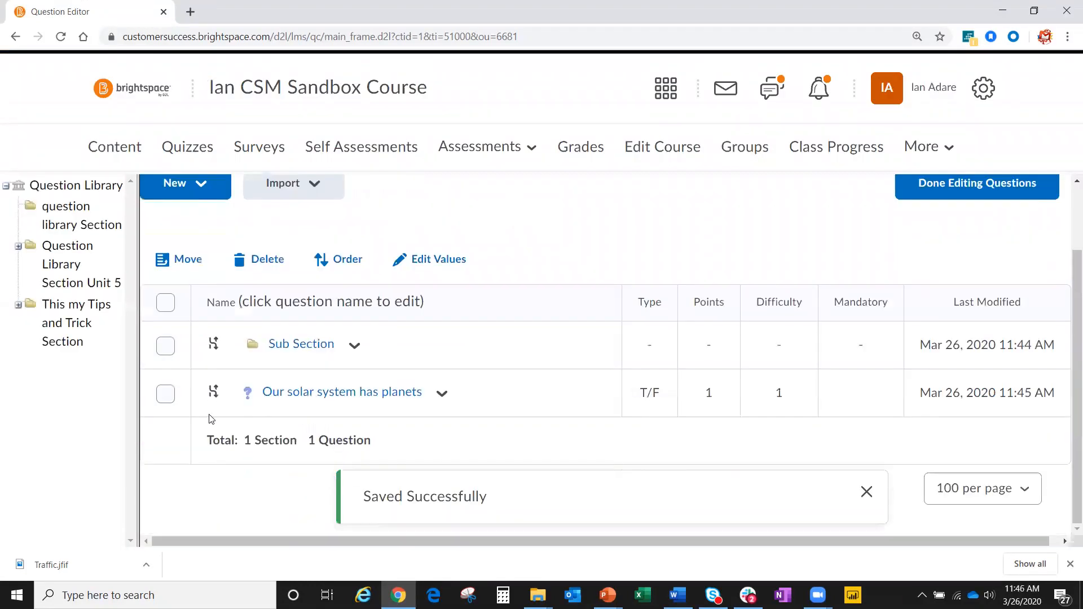
scroll(216, 415, up, 1)
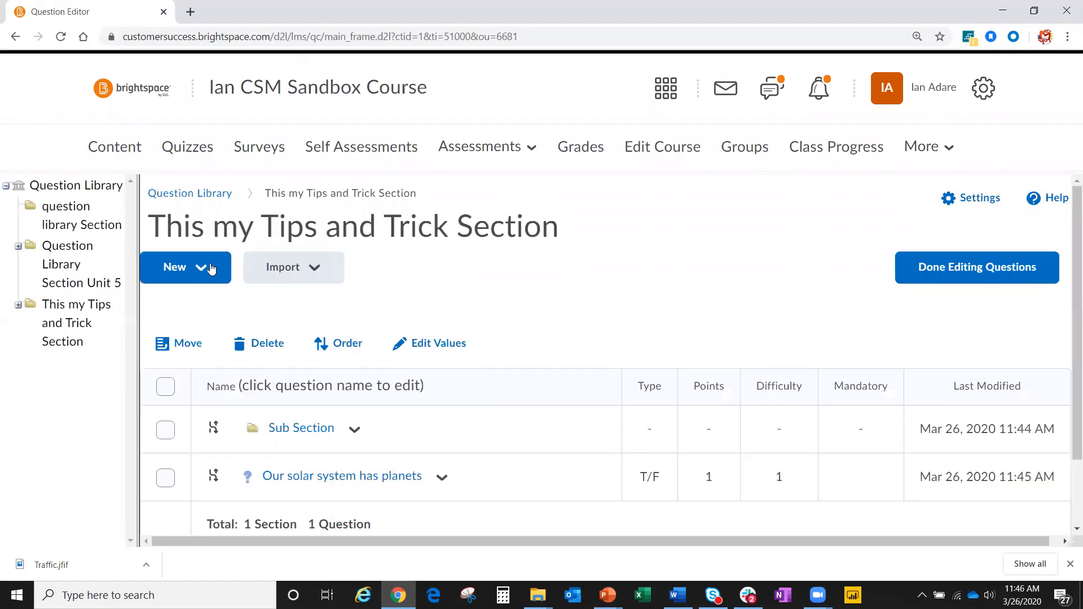
click(314, 270)
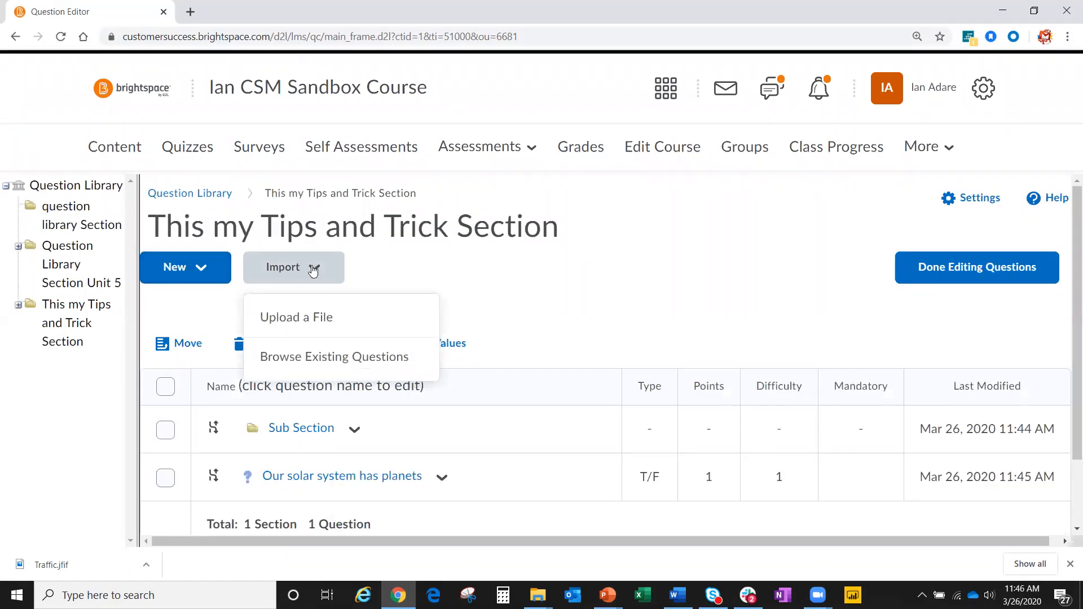
click(294, 319)
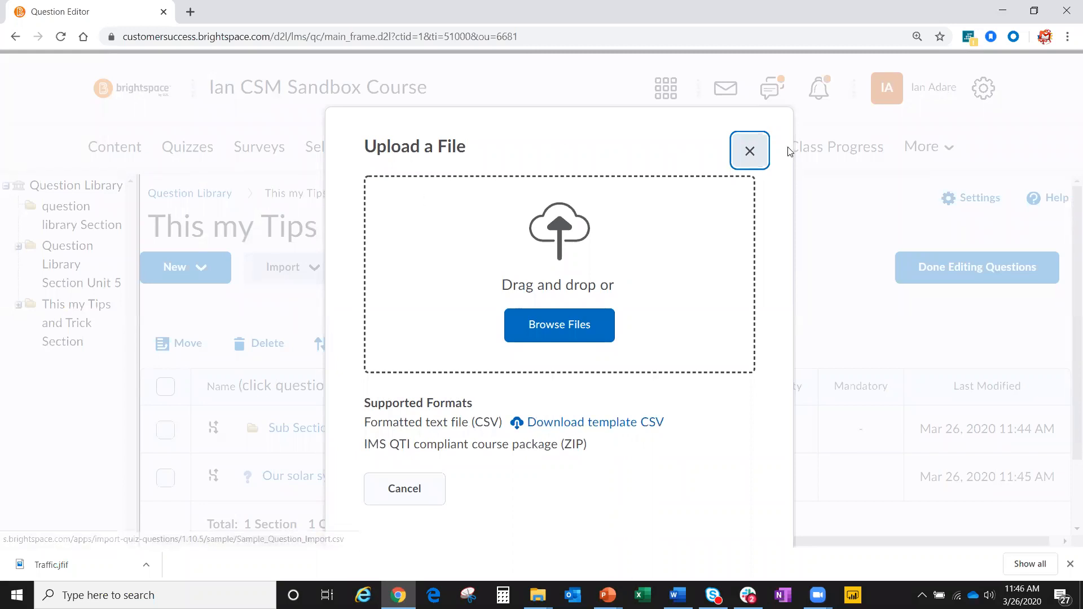
click(737, 145)
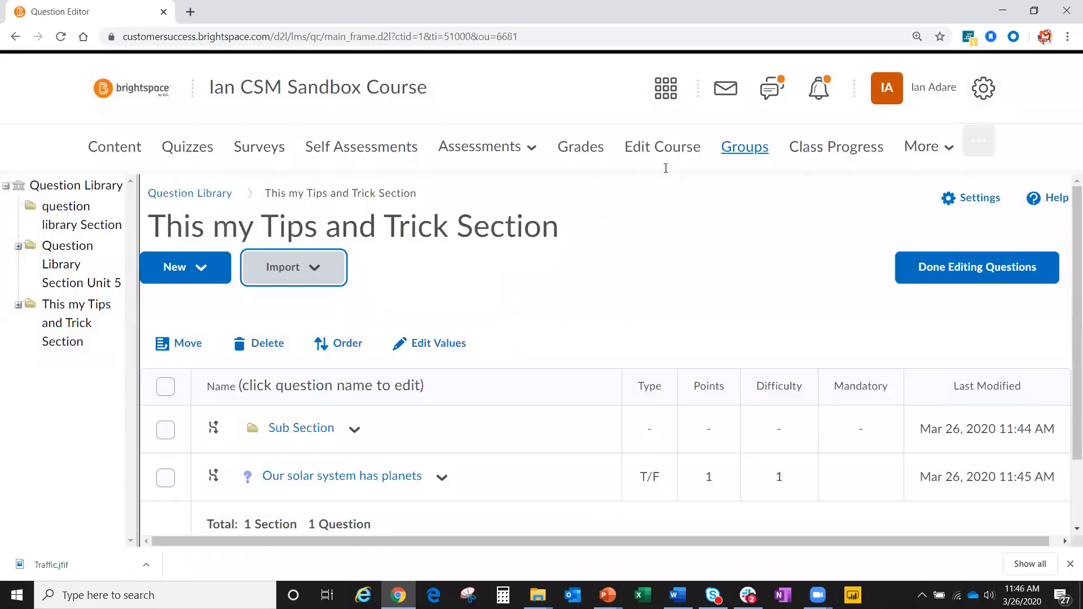
Start a question import by file upload, download the template CSV and open it in Excel
click(308, 269)
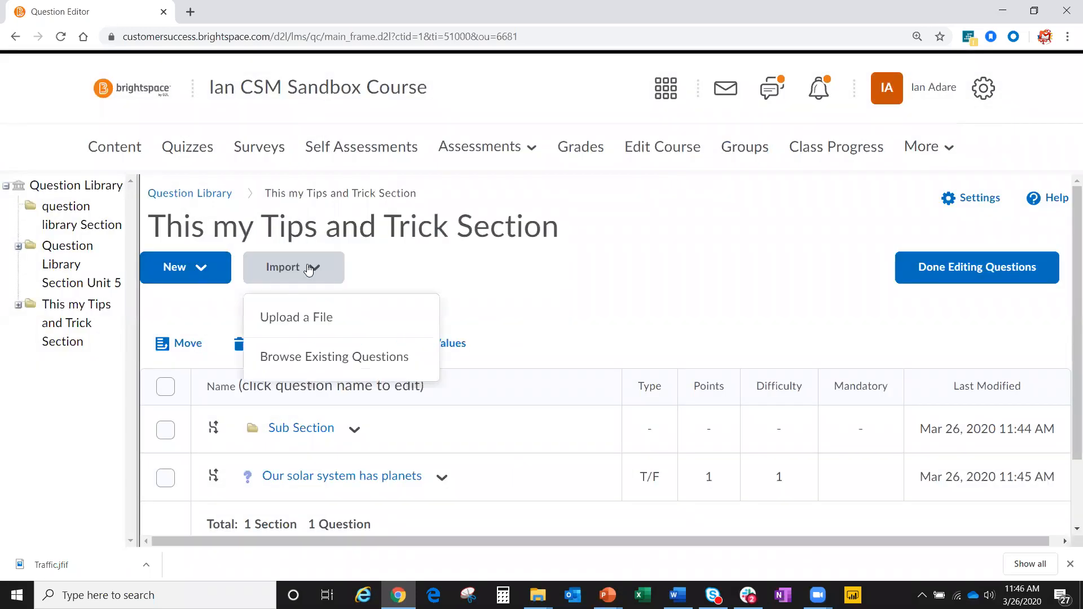
click(295, 320)
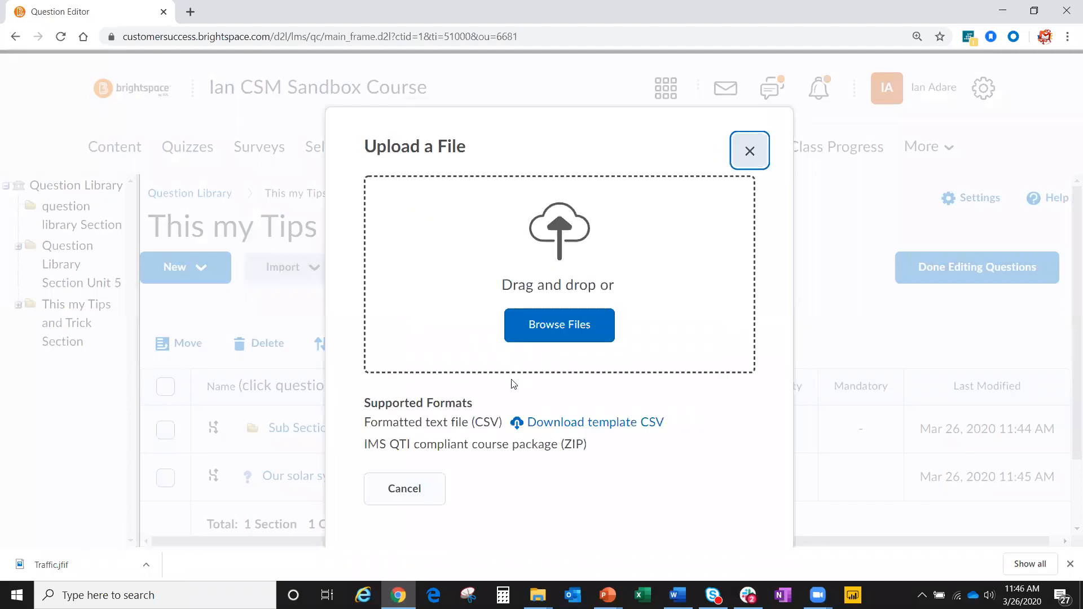
click(587, 428)
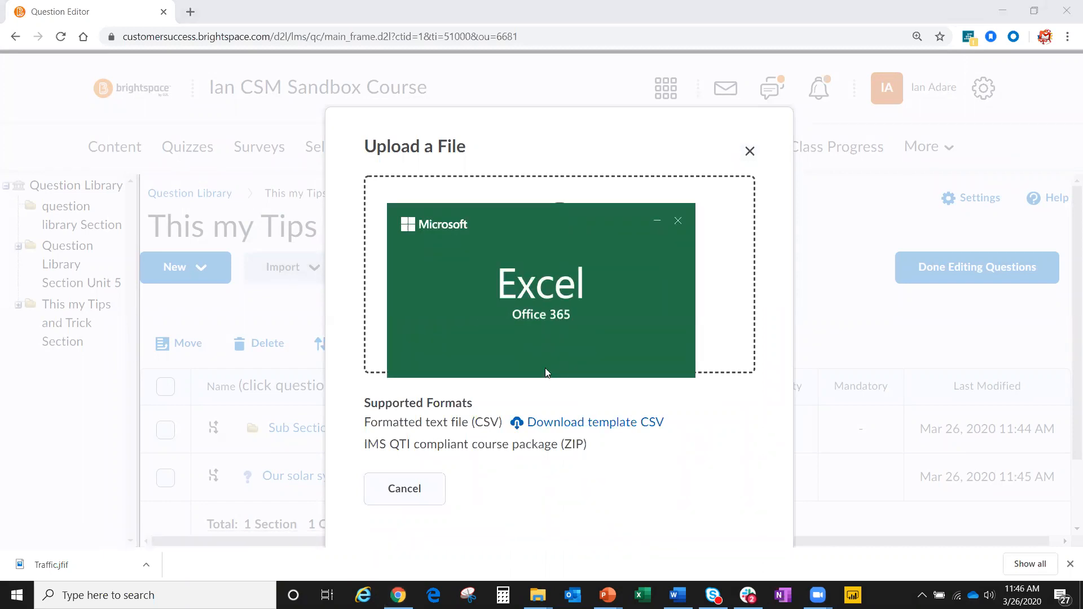
Examine how each question type is laid out in the sample question import file, and close the file
scroll(62, 247, down, 2)
scroll(62, 246, up, 2)
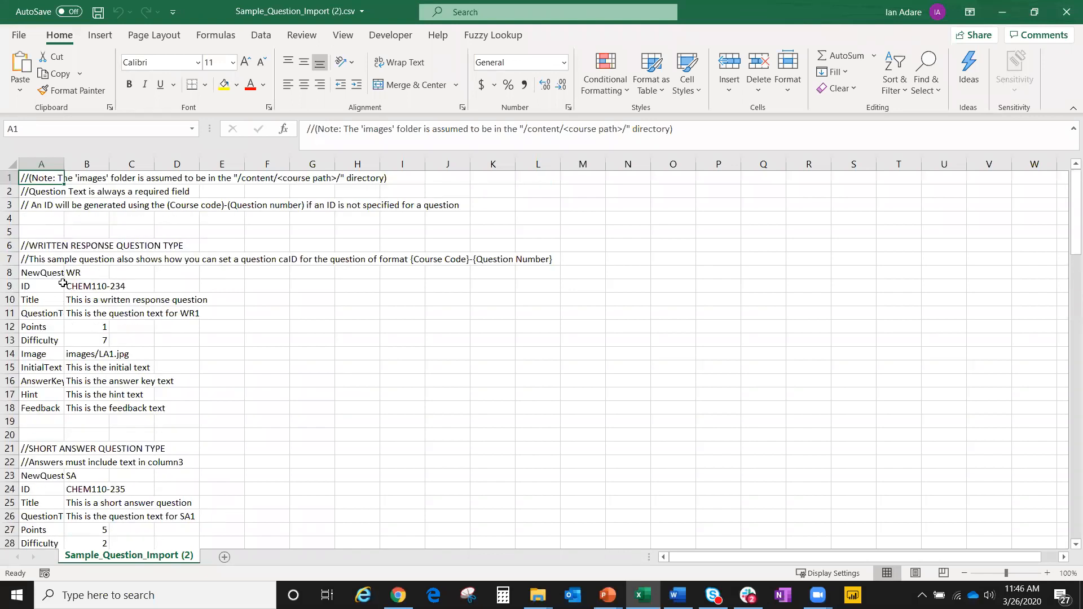
scroll(62, 285, down, 3)
scroll(75, 303, down, 4)
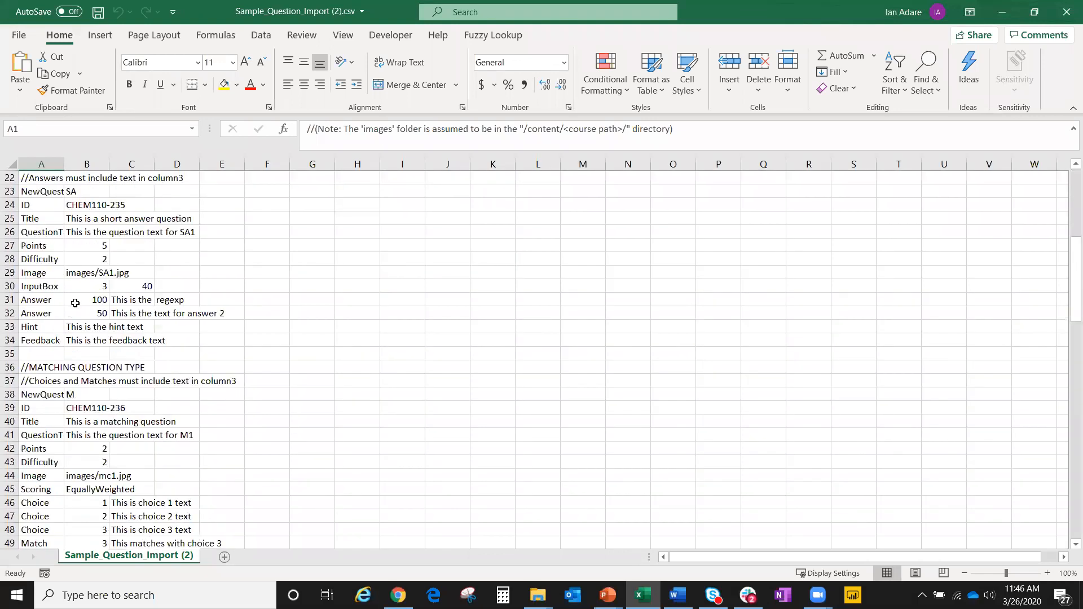
scroll(75, 303, down, 17)
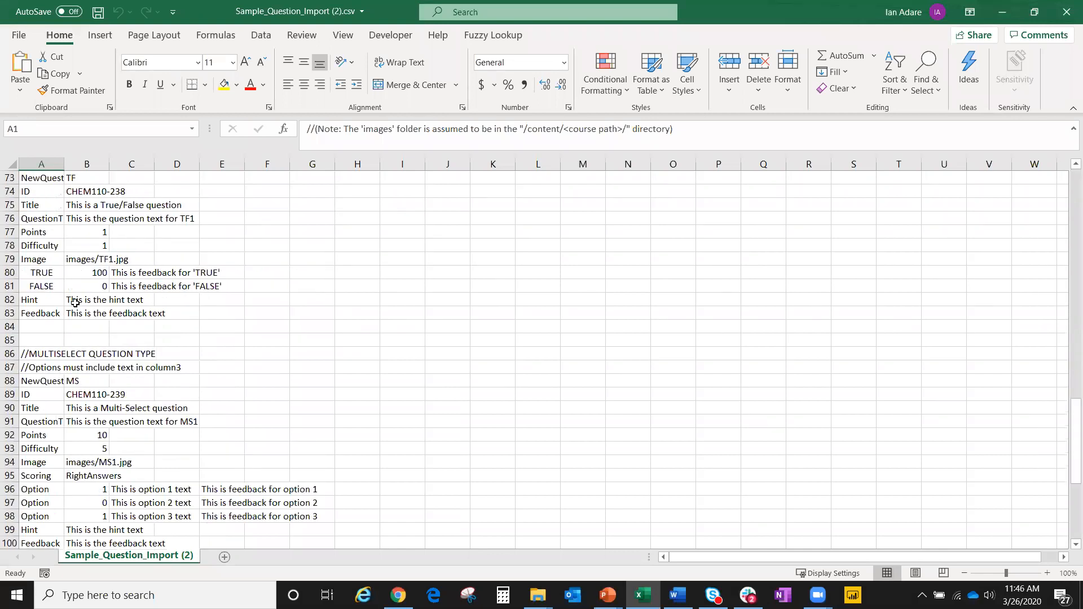
scroll(75, 304, down, 8)
scroll(77, 304, up, 16)
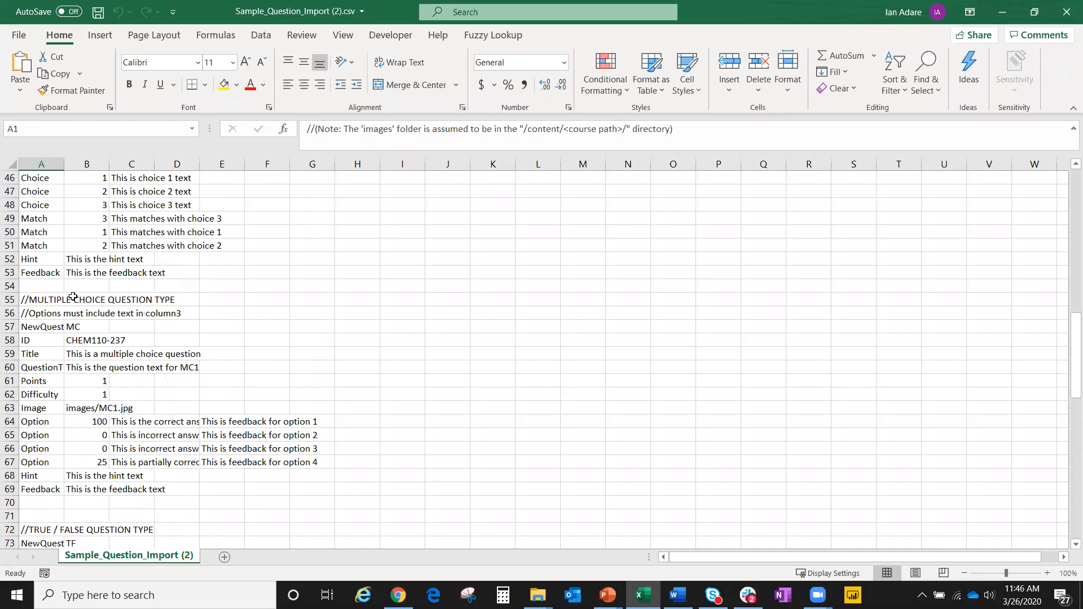
scroll(73, 297, up, 14)
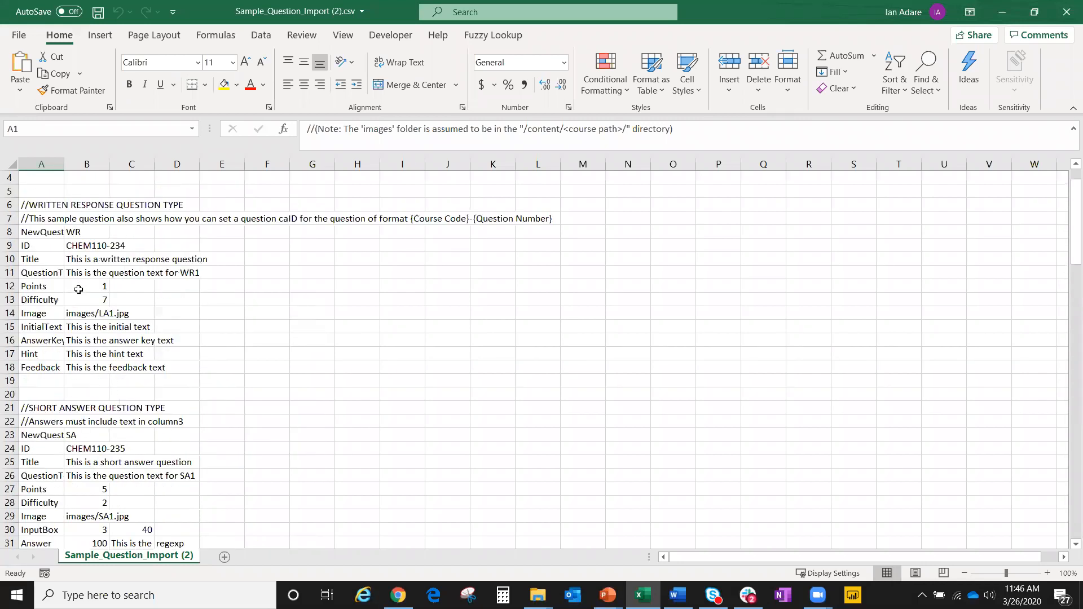
scroll(79, 289, up, 1)
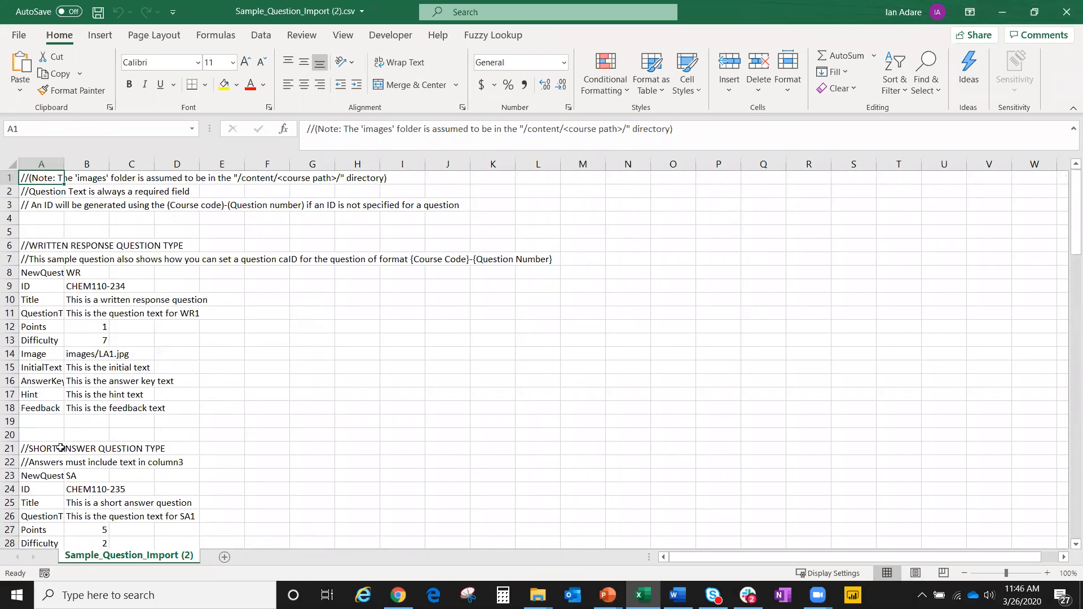
scroll(61, 448, down, 2)
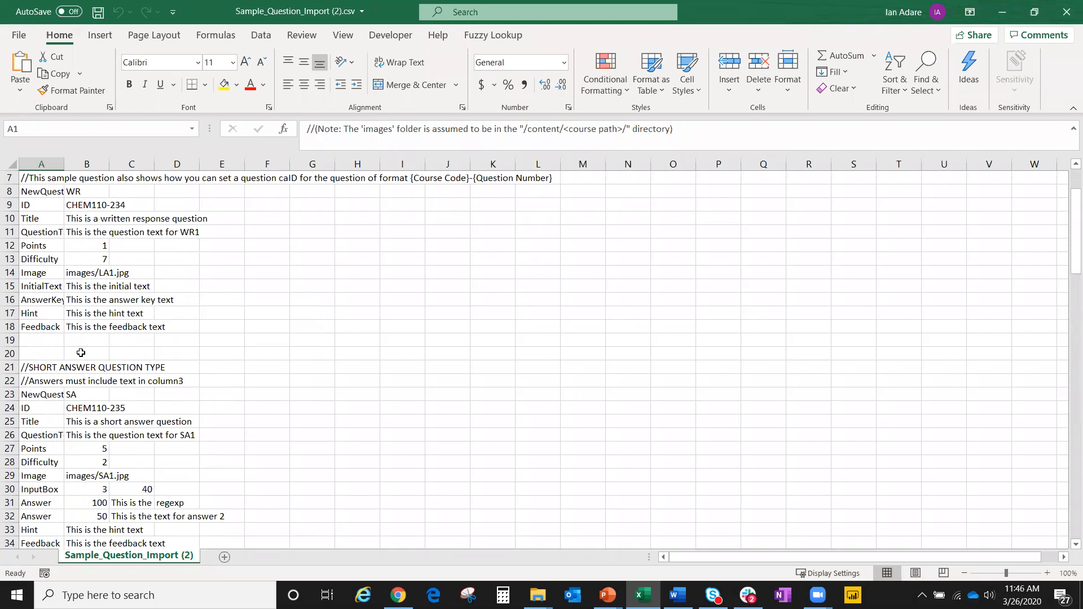
scroll(81, 353, down, 2)
scroll(73, 344, up, 4)
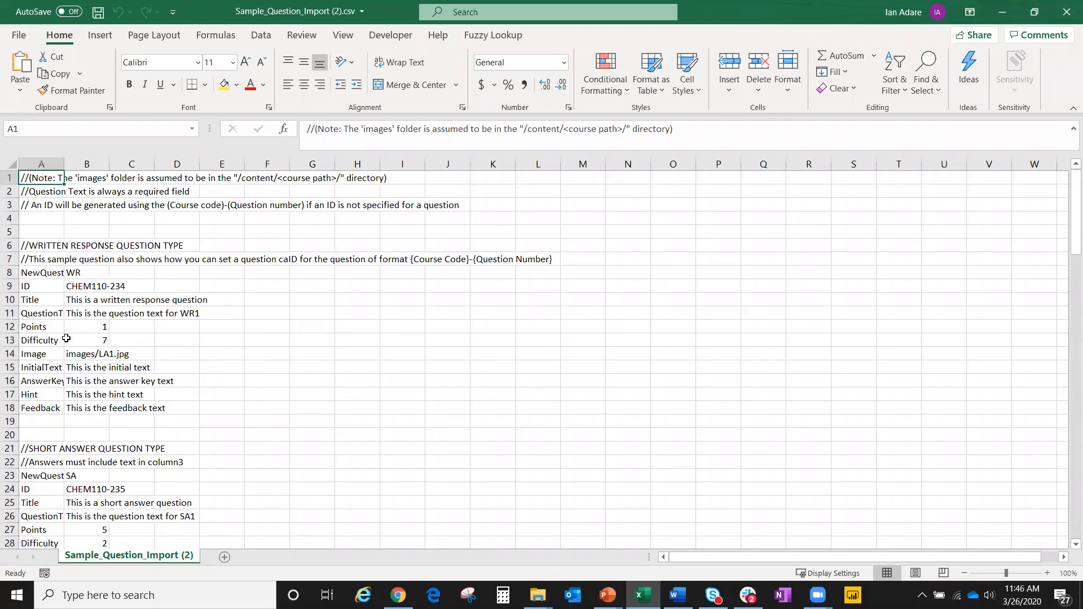
scroll(71, 316, down, 10)
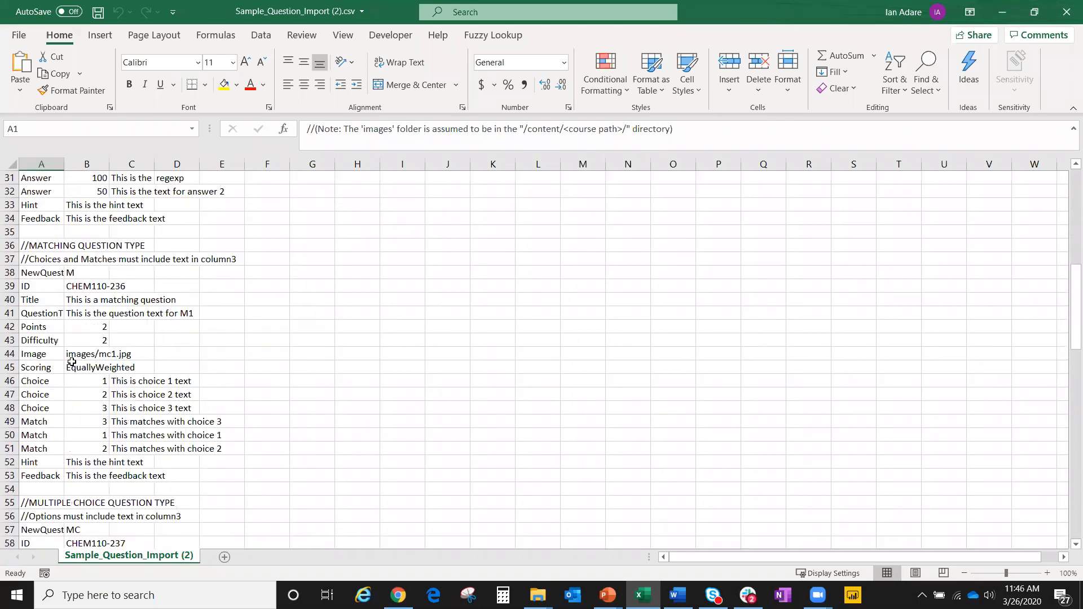
scroll(72, 362, down, 3)
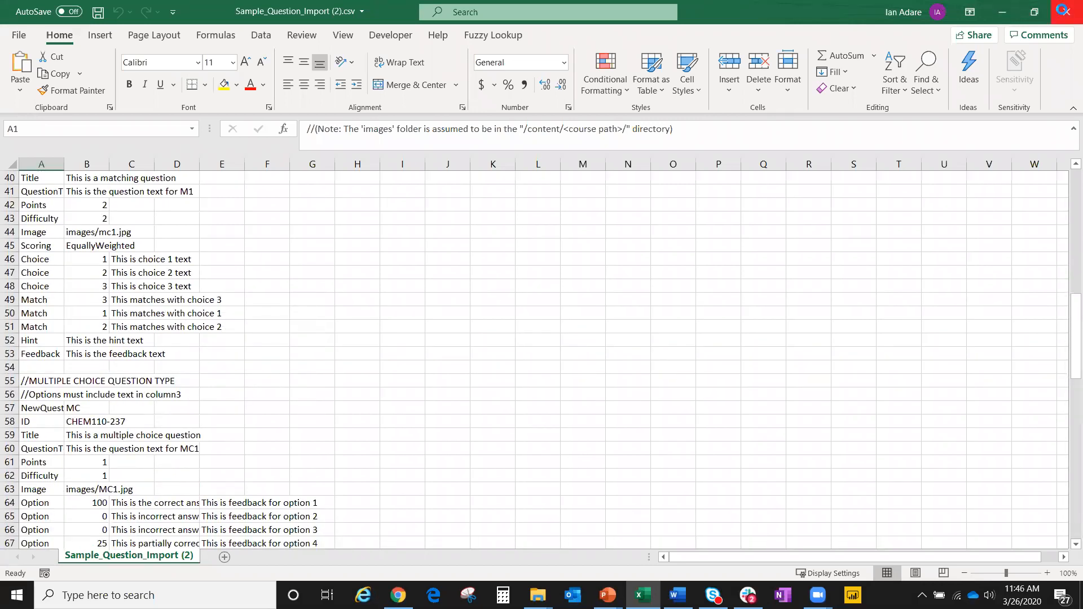
click(1067, 11)
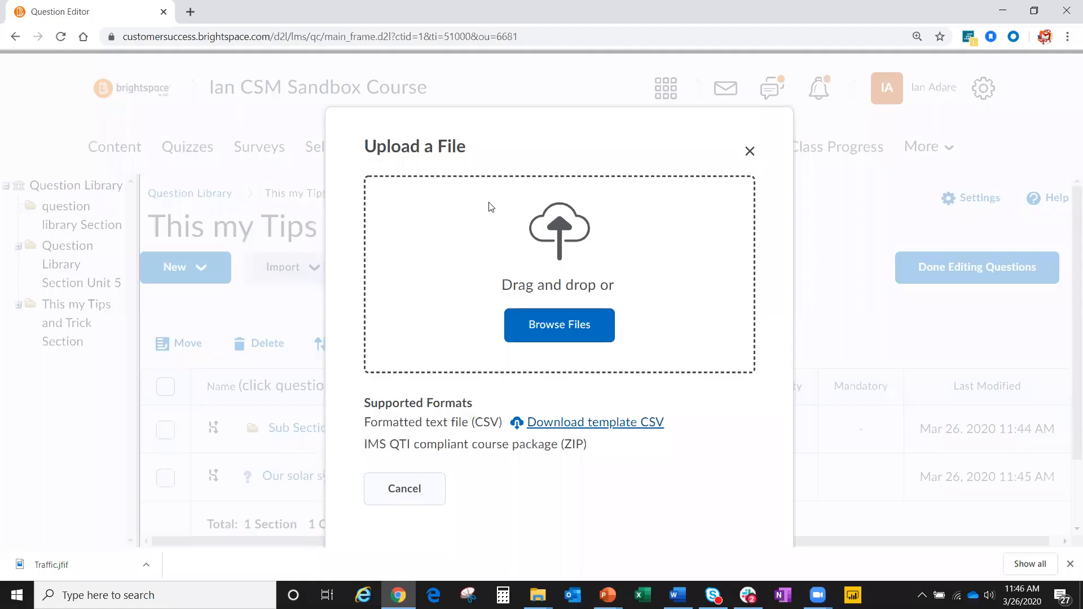
Cancel the file upload and go back through the Question Library root to the course's quiz management page
click(403, 488)
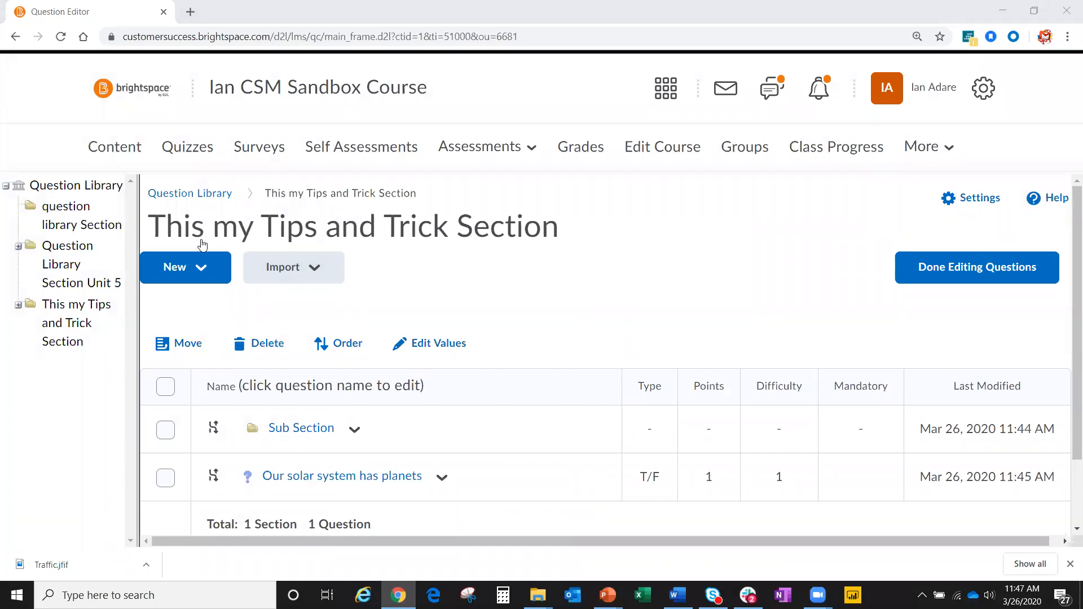
click(211, 197)
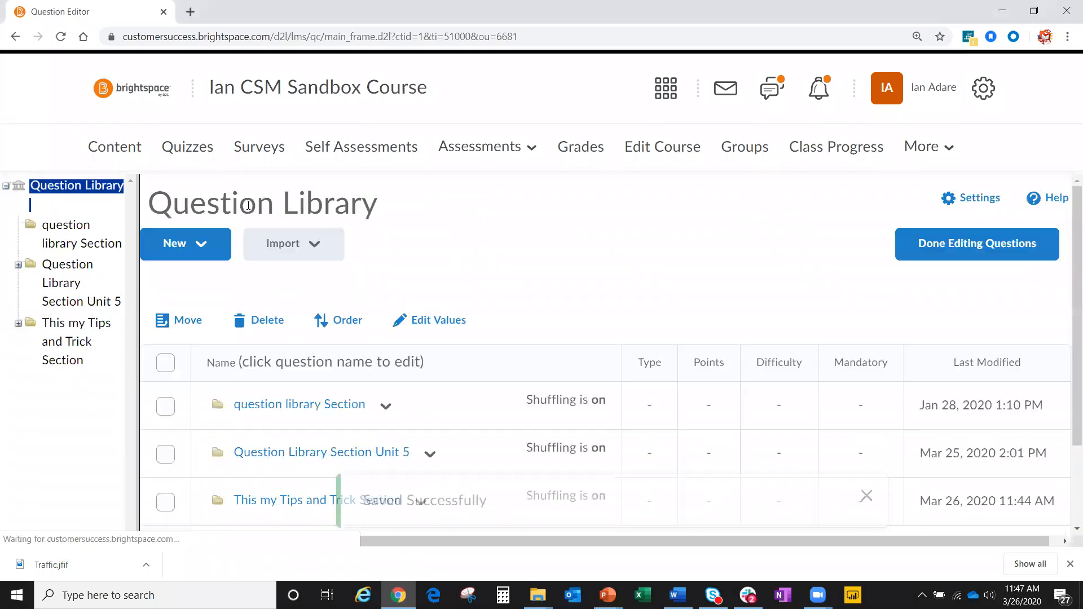
click(182, 152)
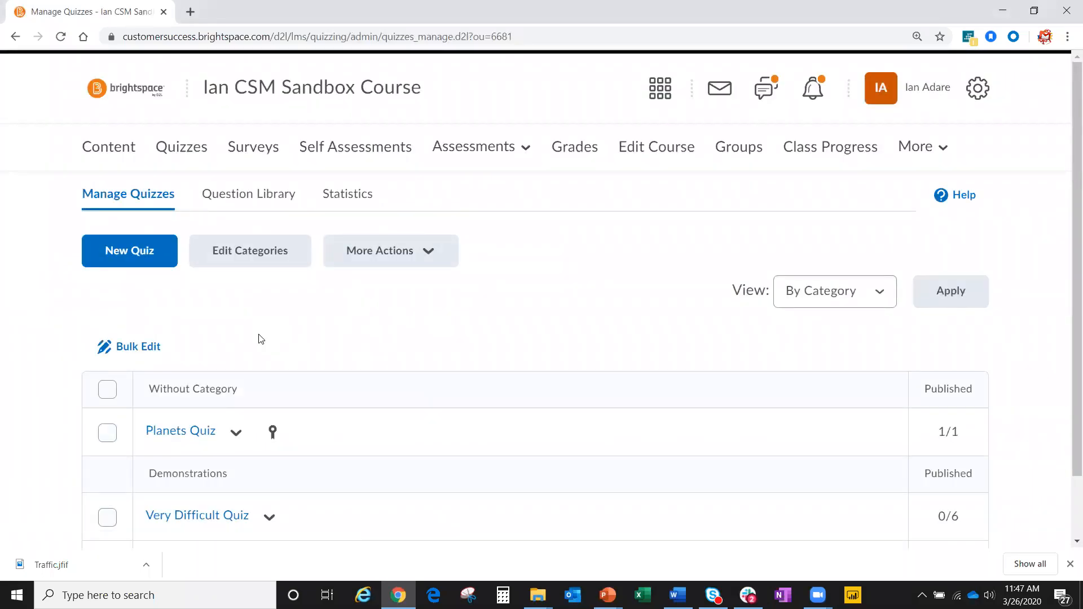
Examine the list of existing quizzes, the available view groupings, and the additional actions for managing quizzes
scroll(282, 327, down, 1)
scroll(287, 322, up, 1)
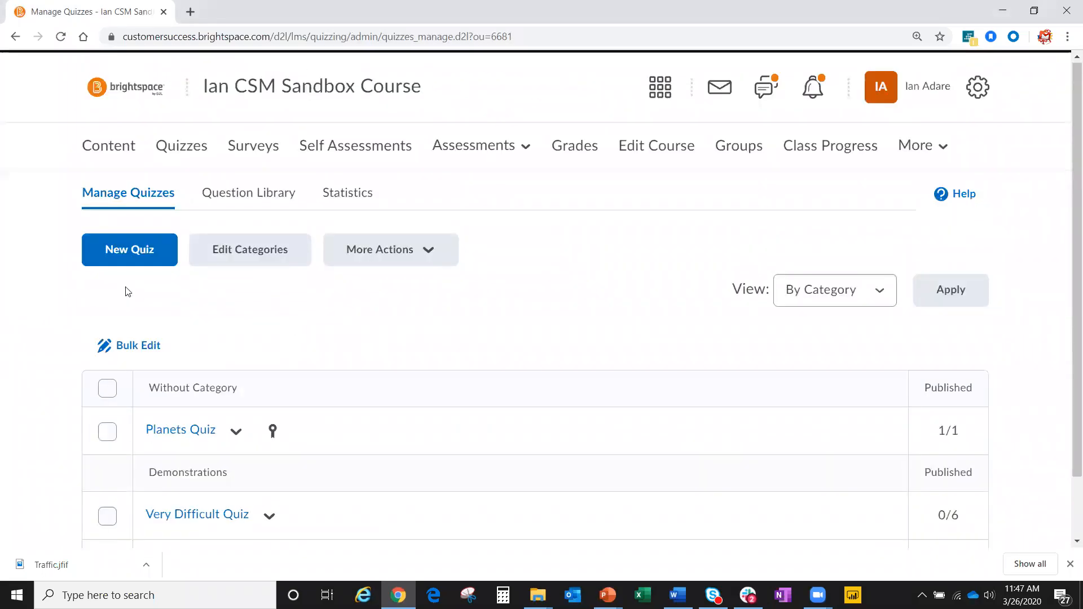
click(249, 198)
scroll(186, 467, down, 2)
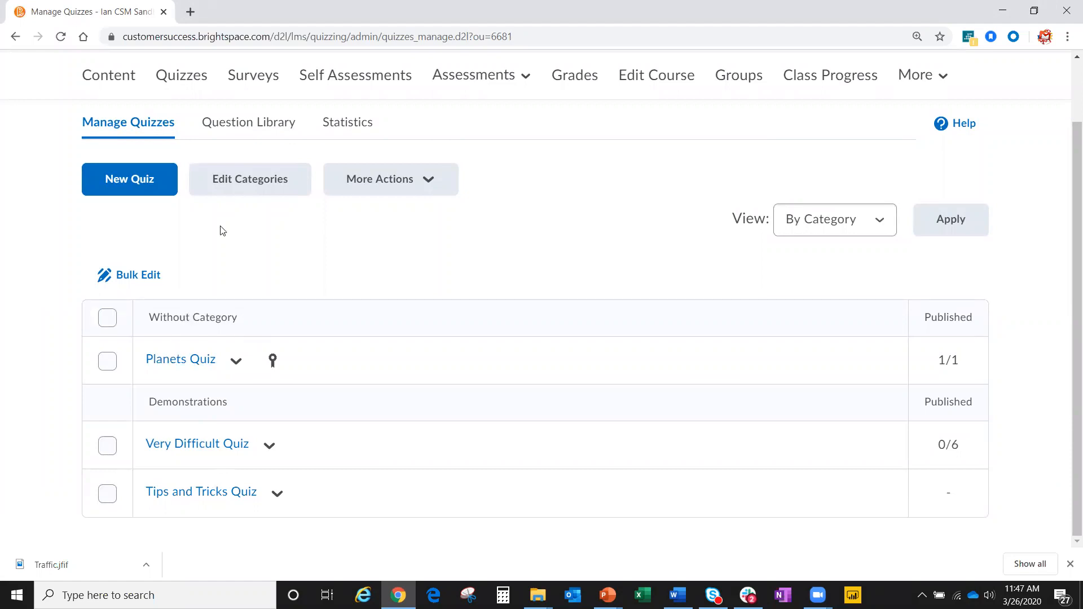
scroll(494, 273, up, 1)
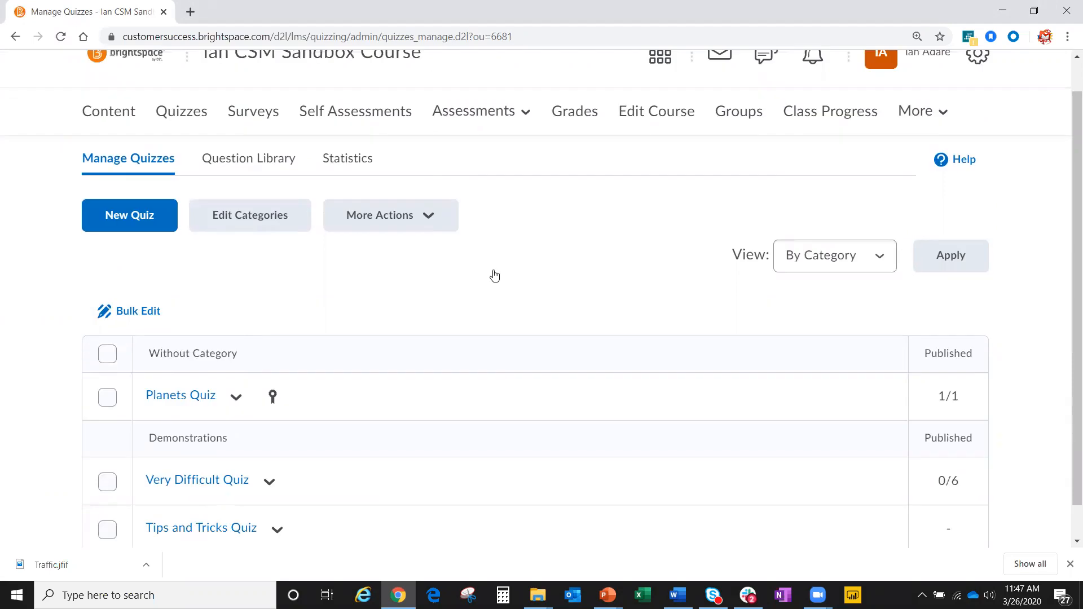
click(876, 294)
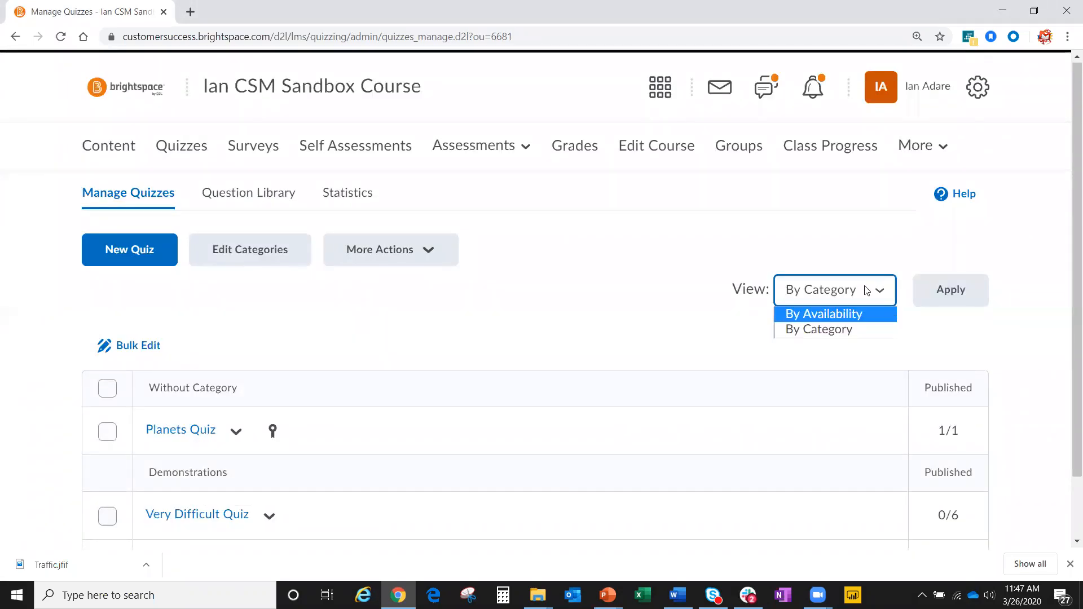
click(416, 314)
click(424, 246)
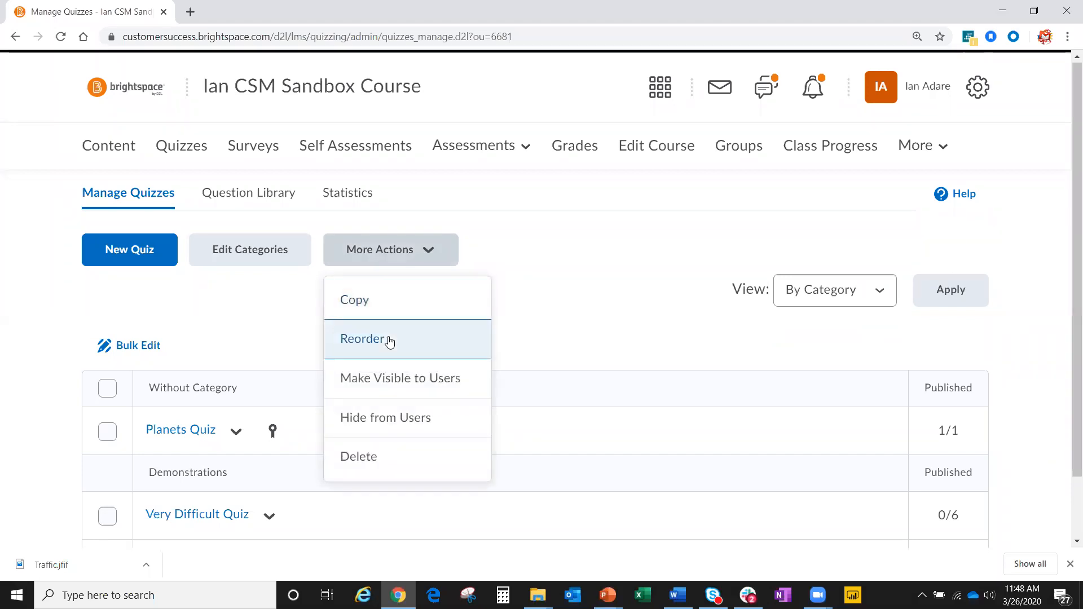
Make the Planets Quiz visible to users, dismissing the error from attempting it with no quiz selected
click(402, 389)
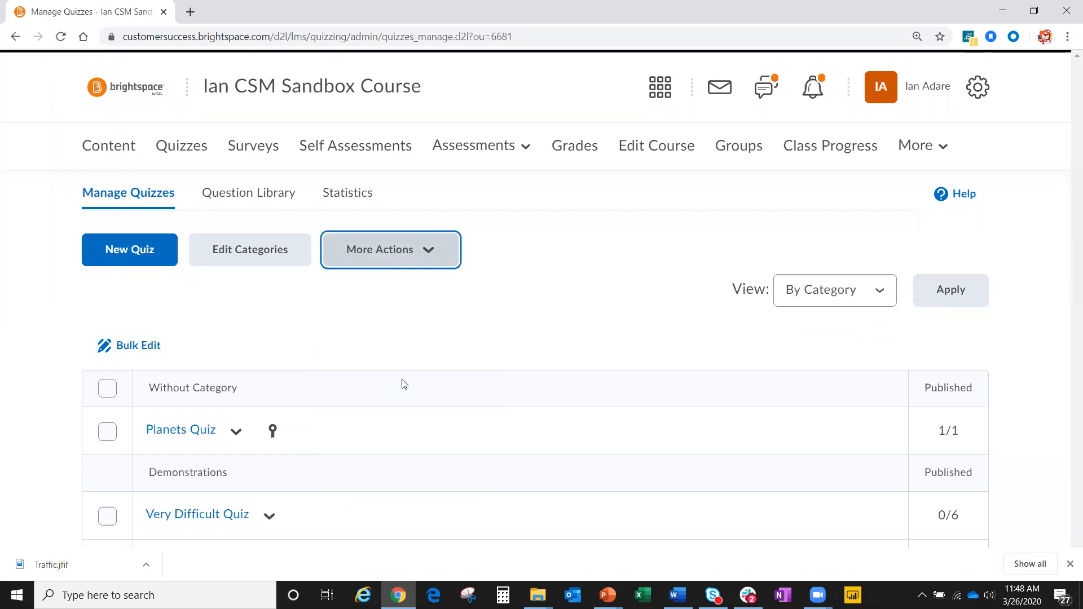
click(411, 271)
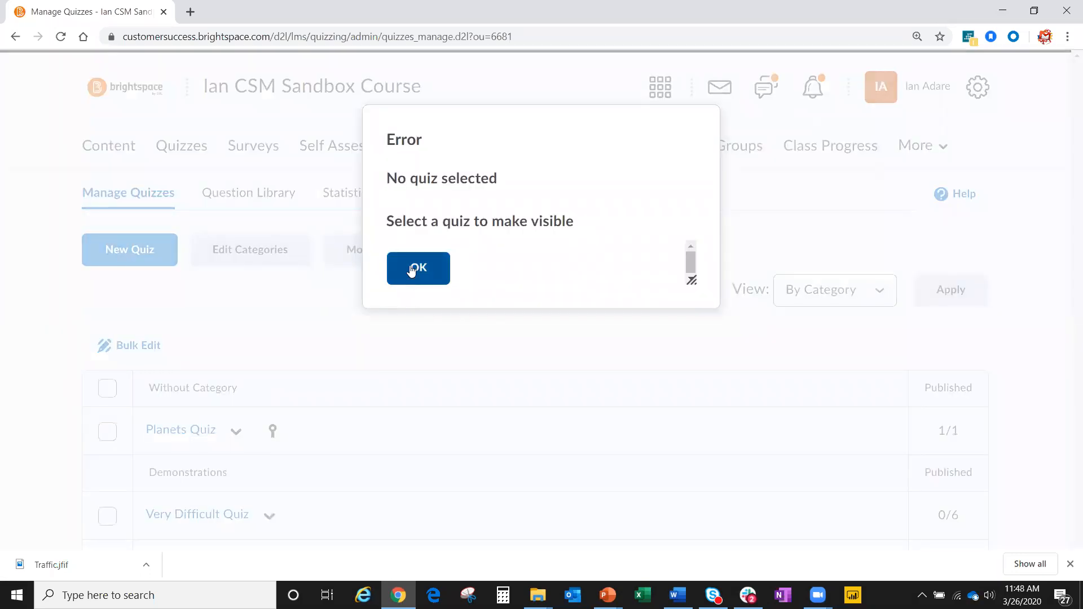
scroll(276, 373, down, 1)
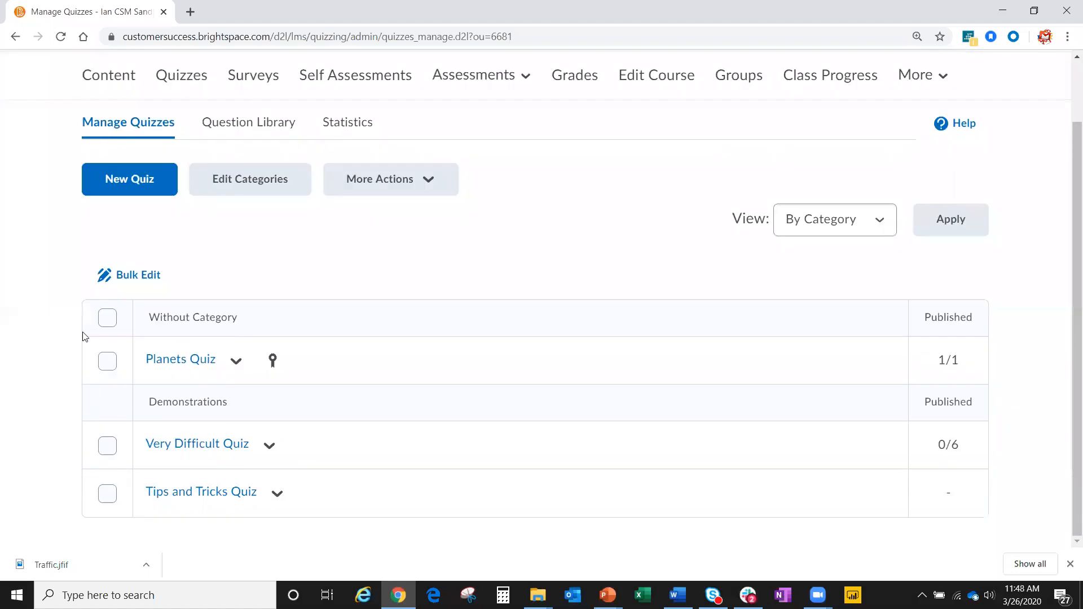
click(108, 360)
click(436, 189)
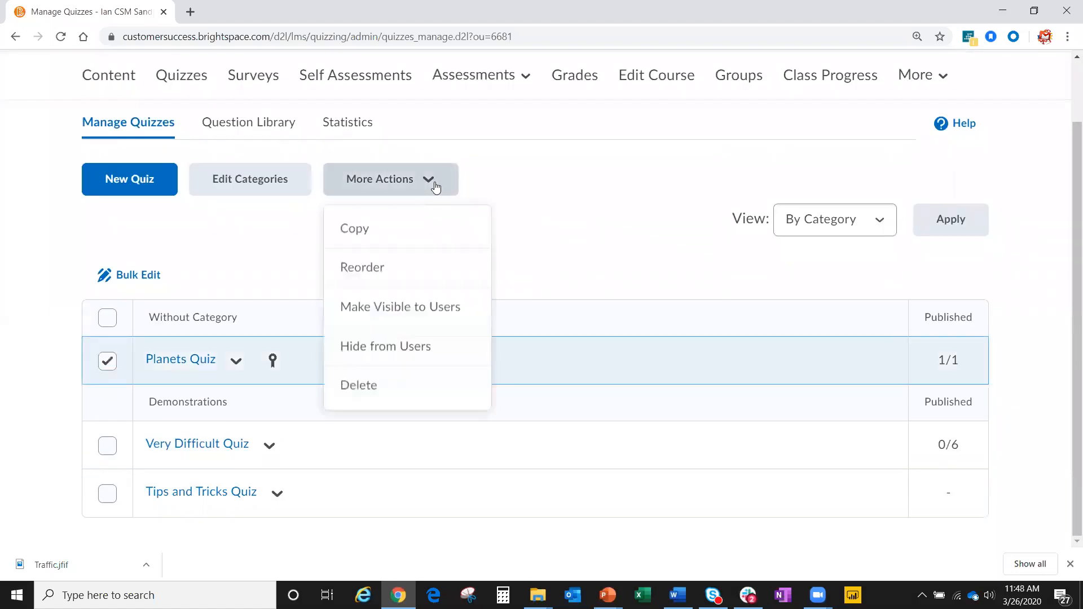
click(384, 311)
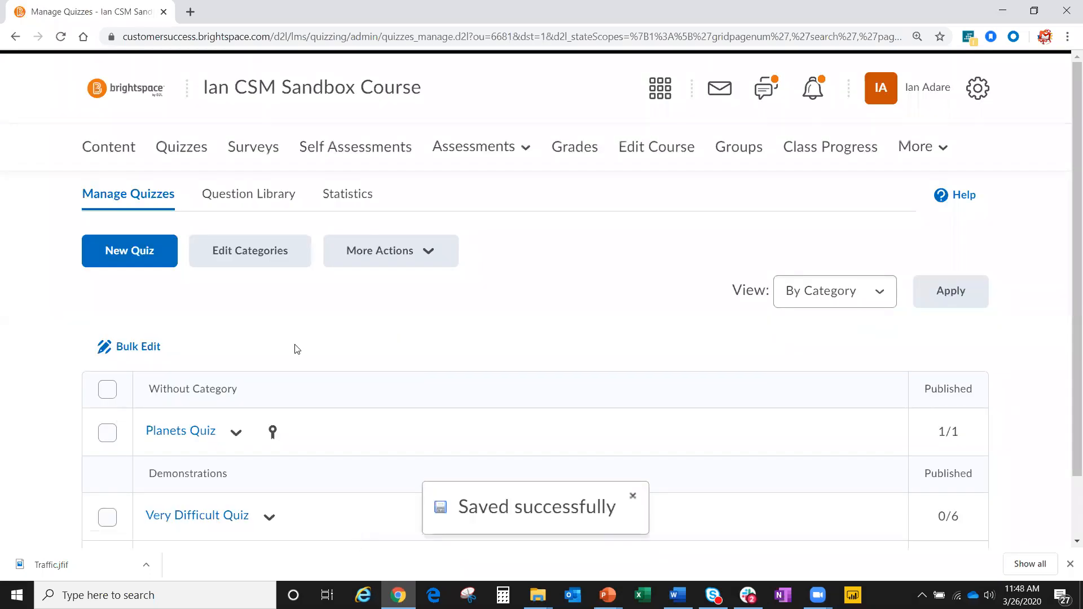
click(426, 249)
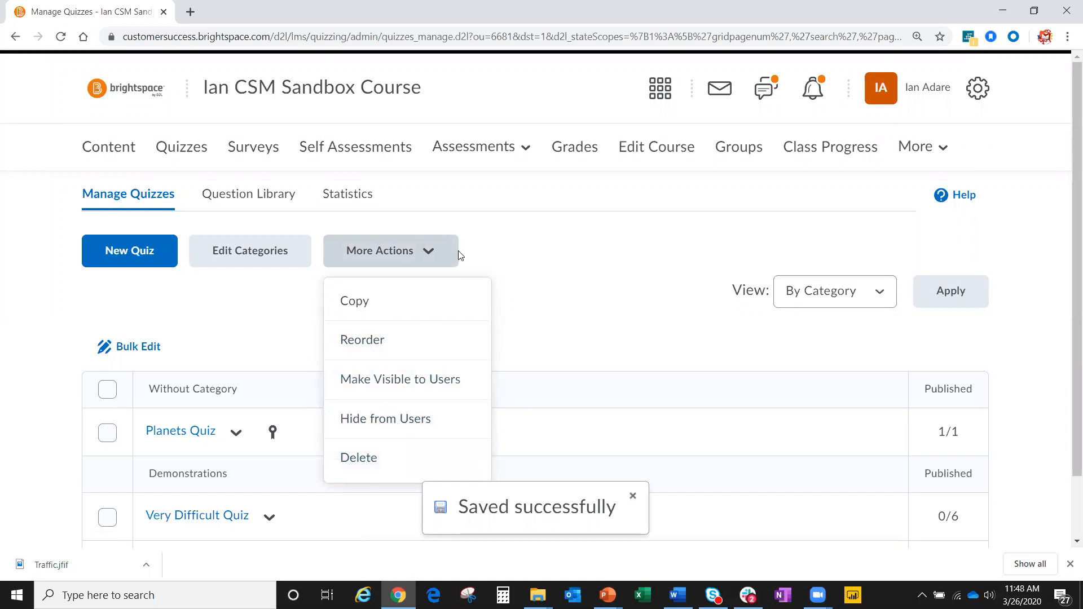
click(281, 314)
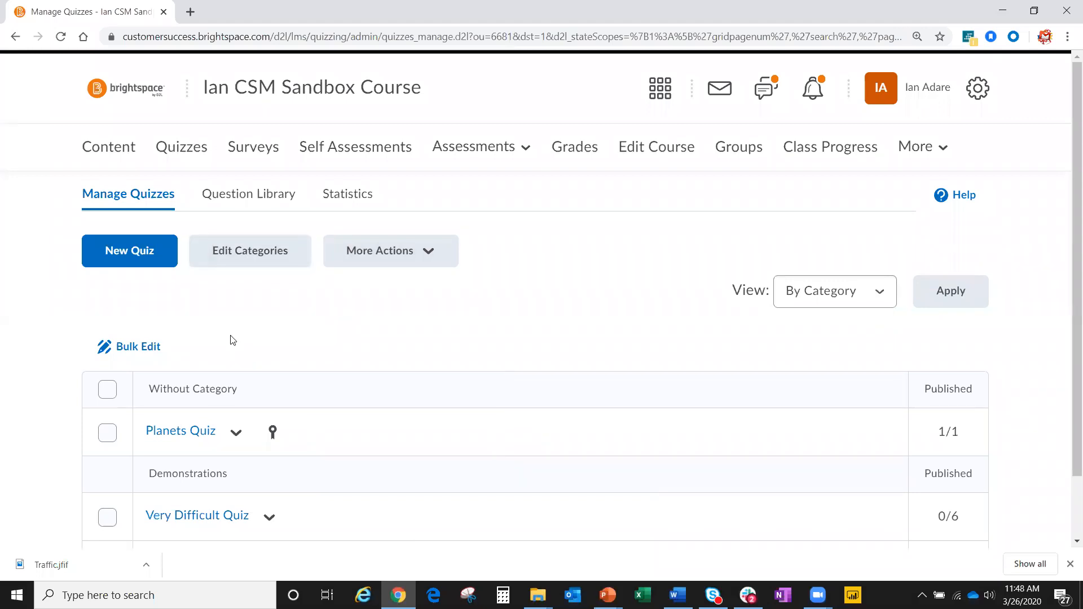
Open the Very Difficult Quiz for editing, and start a preview attempt with restrictions bypassed
scroll(178, 352, down, 2)
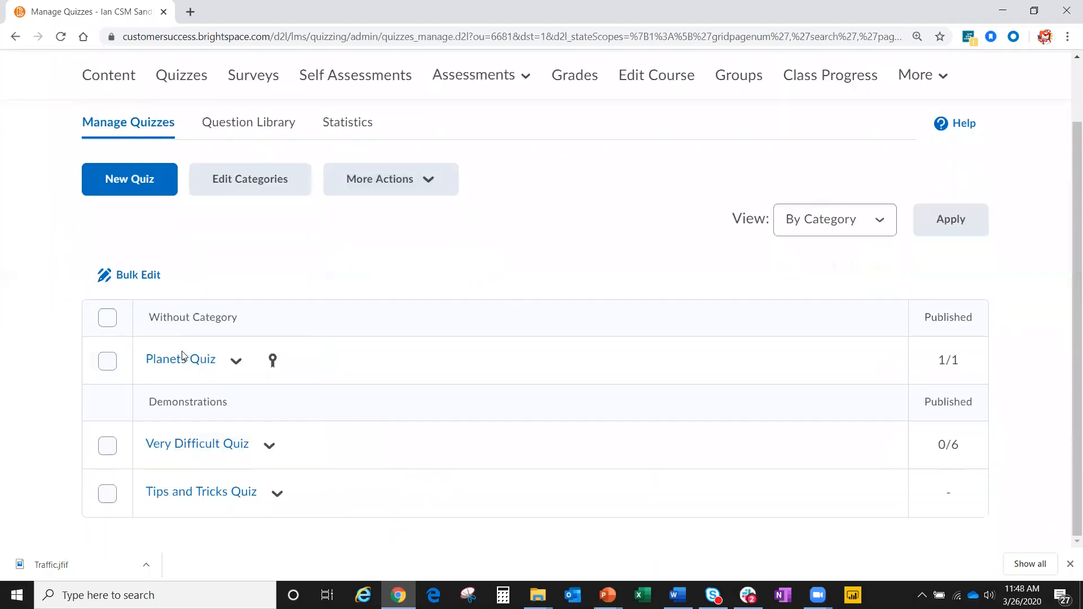
click(219, 457)
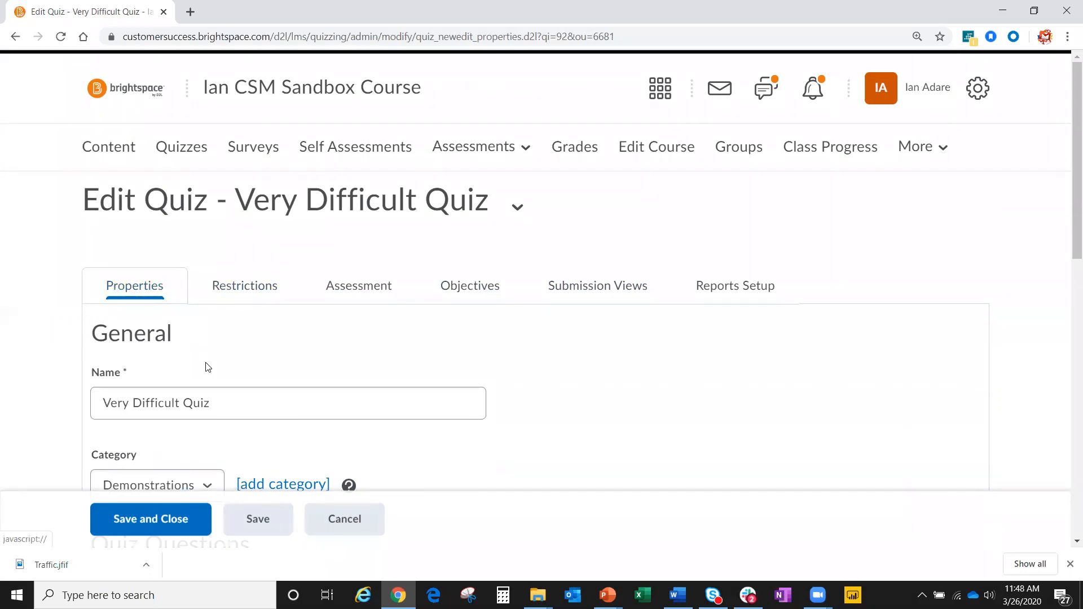
click(518, 209)
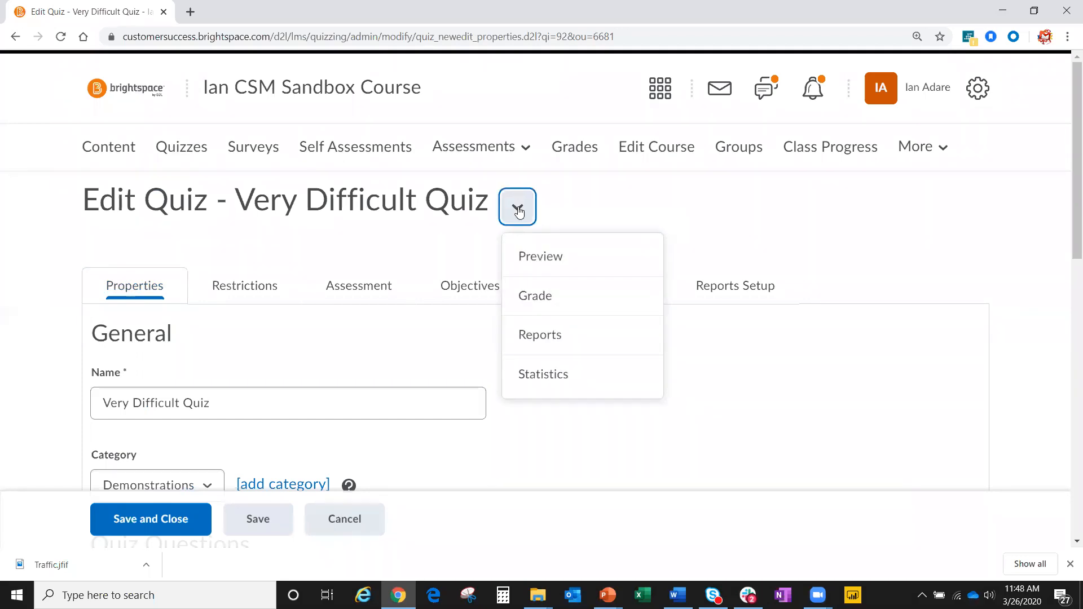
click(528, 260)
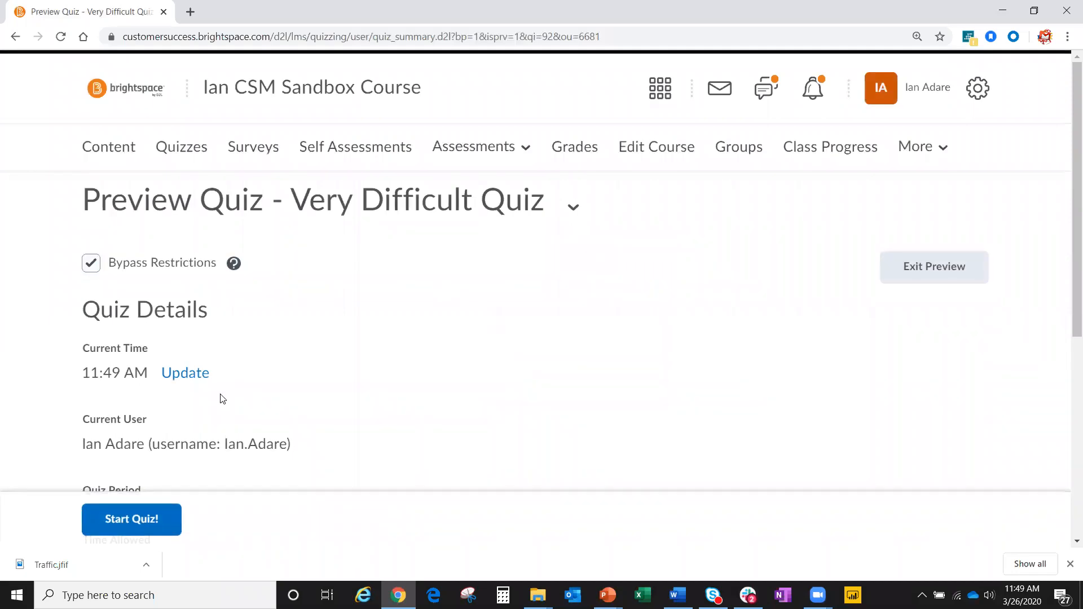
scroll(273, 374, down, 1)
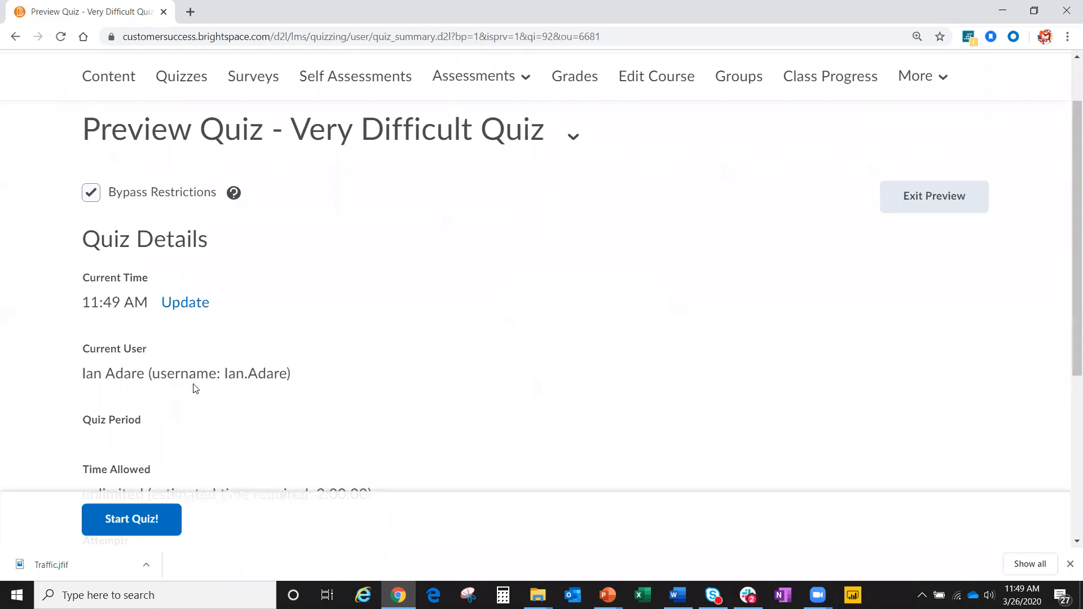
scroll(194, 388, up, 1)
click(120, 532)
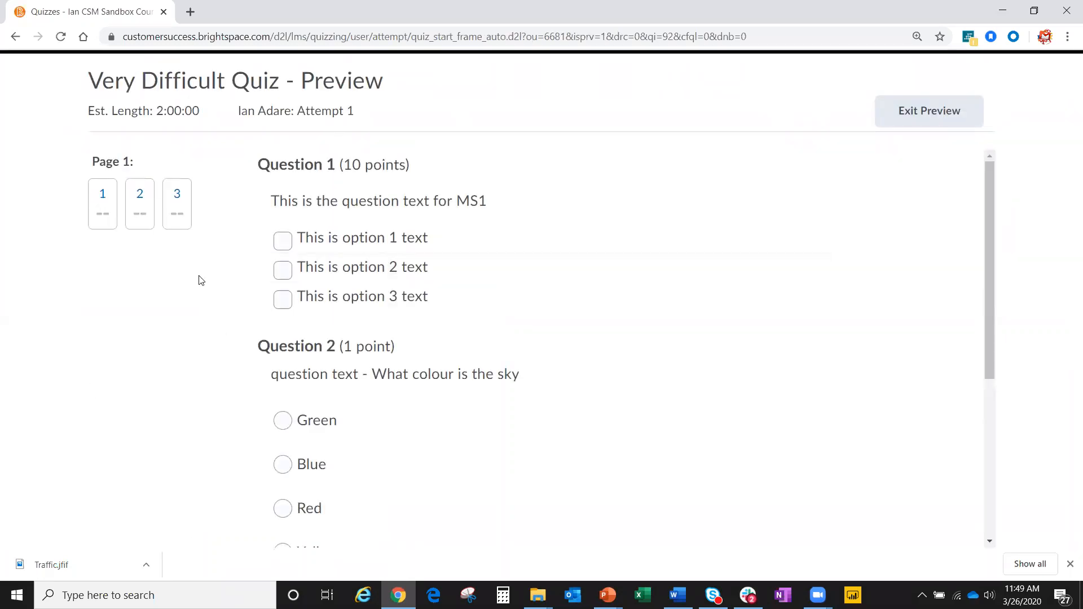
Answer the preview questions: select all three options in question 1, Blue in question 2, and an answer to the true/false question
scroll(288, 332, down, 5)
scroll(249, 391, up, 5)
click(285, 237)
click(283, 271)
click(283, 297)
scroll(290, 355, down, 3)
click(292, 259)
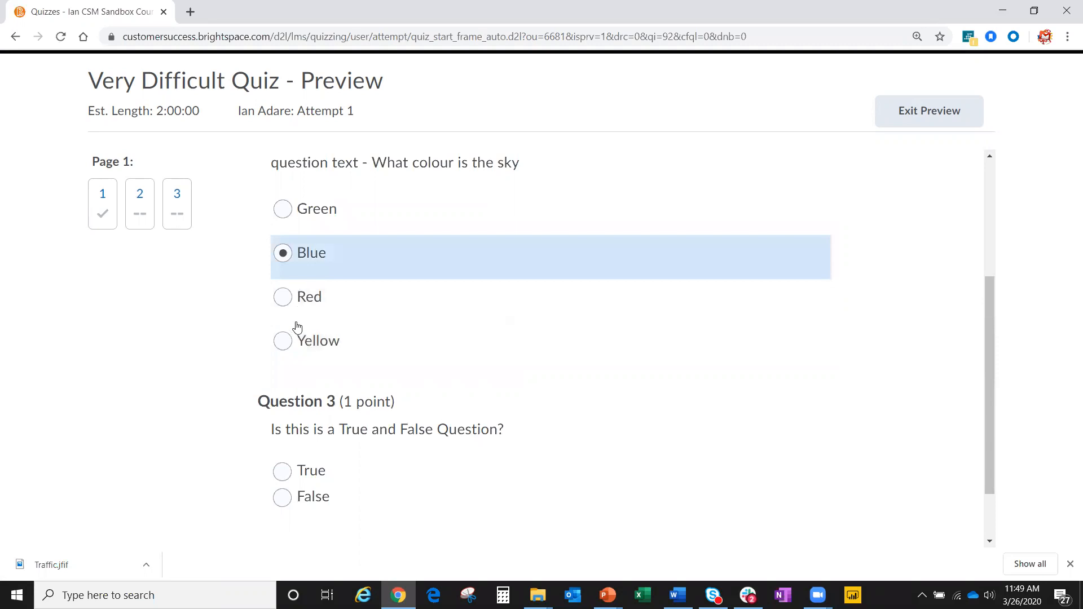
scroll(294, 324, down, 1)
click(294, 427)
Submit the preview attempt without allowing it to be graded, and exit the preview
click(330, 518)
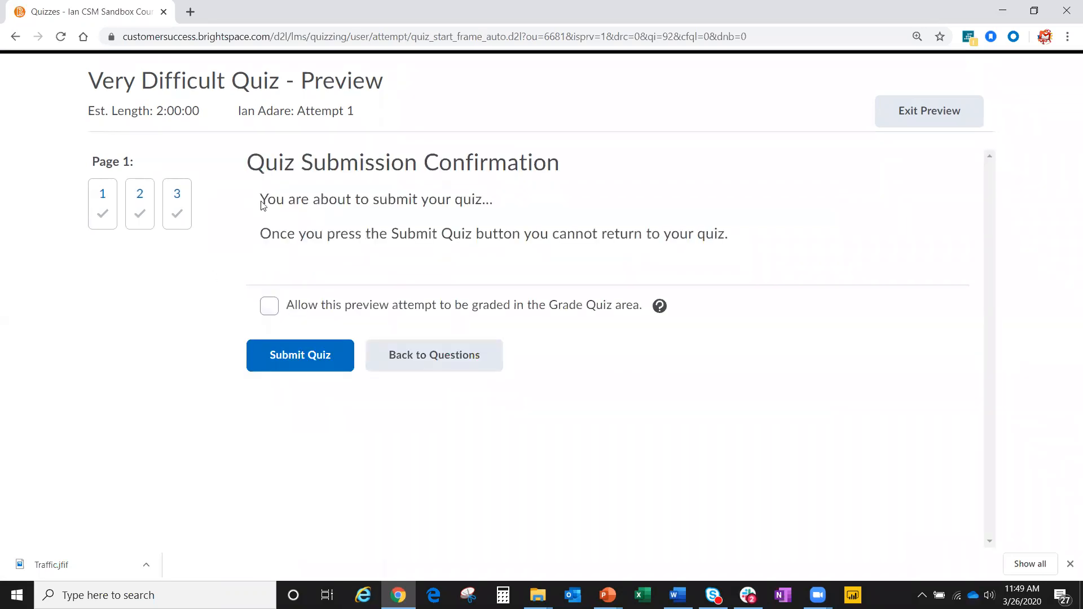
click(299, 352)
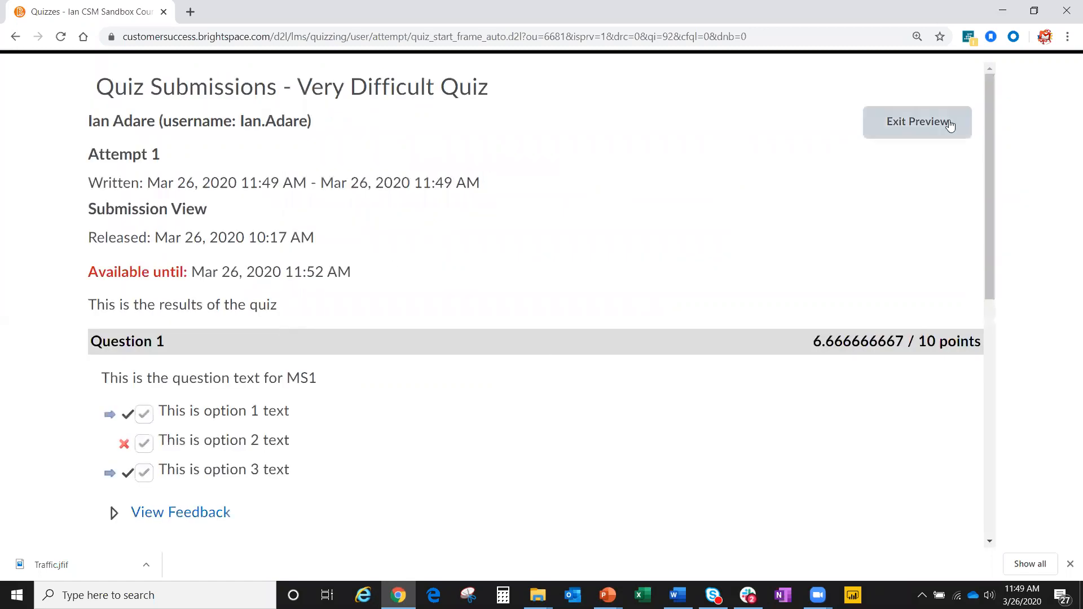
click(894, 124)
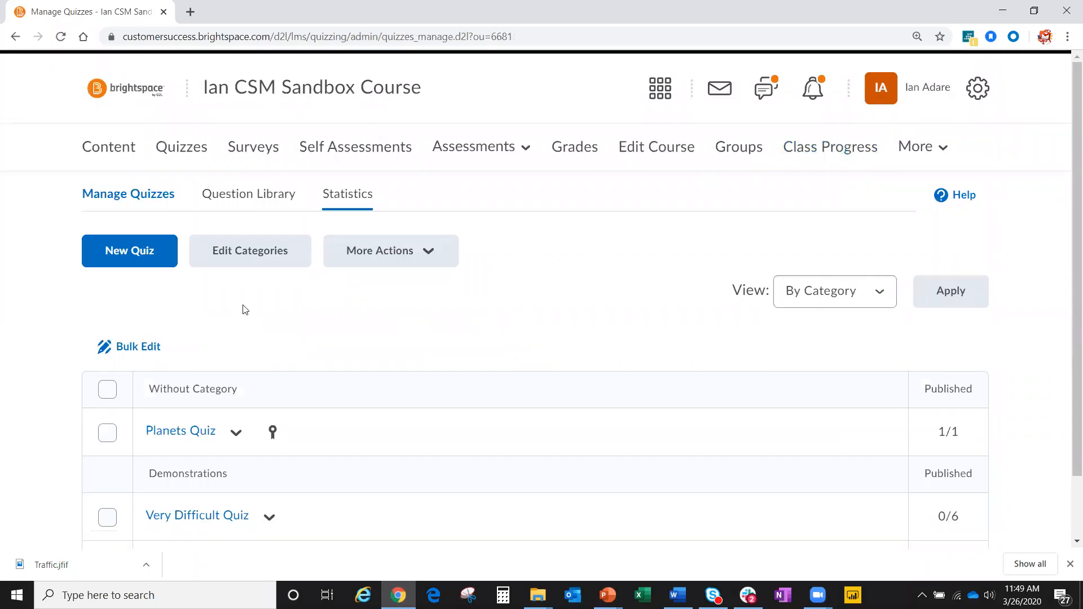
Open the grading page of the Very Difficult Quiz and examine the attempts listed by user
scroll(185, 445, down, 2)
click(188, 443)
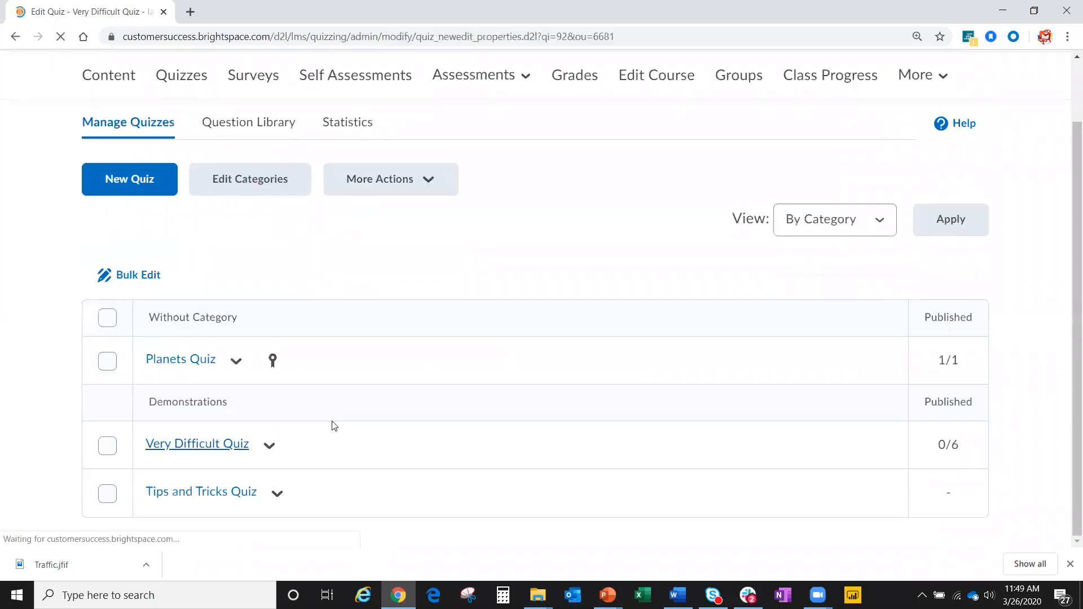
click(518, 209)
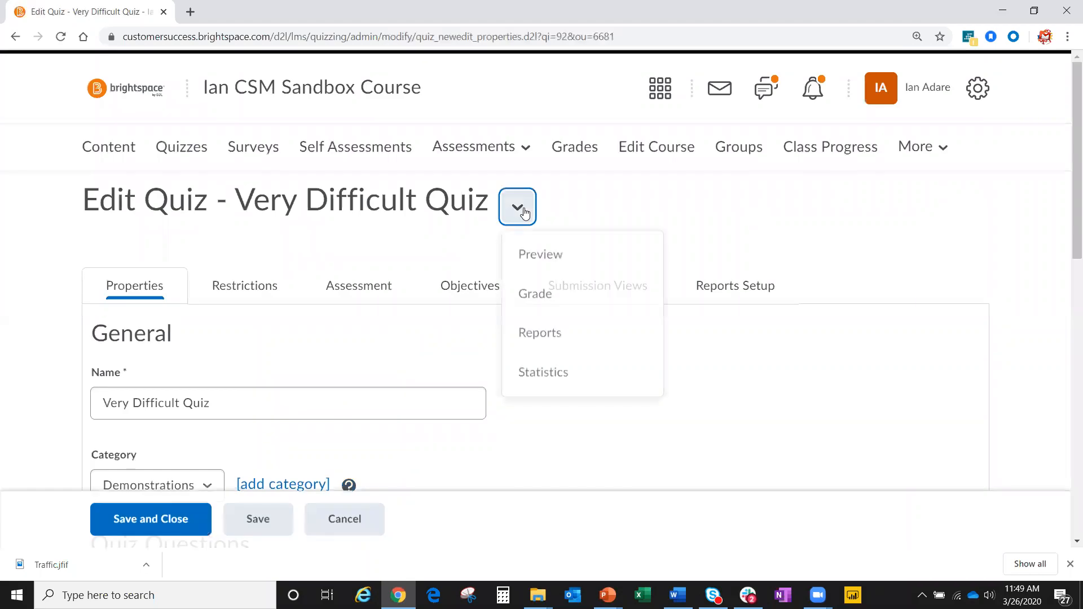
click(530, 301)
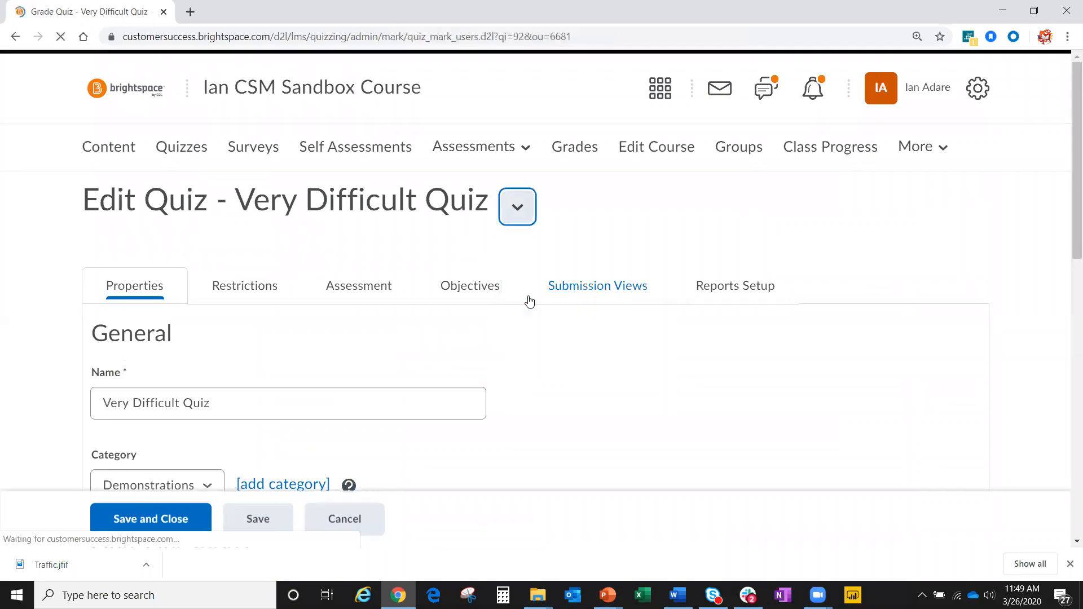
scroll(428, 365, down, 6)
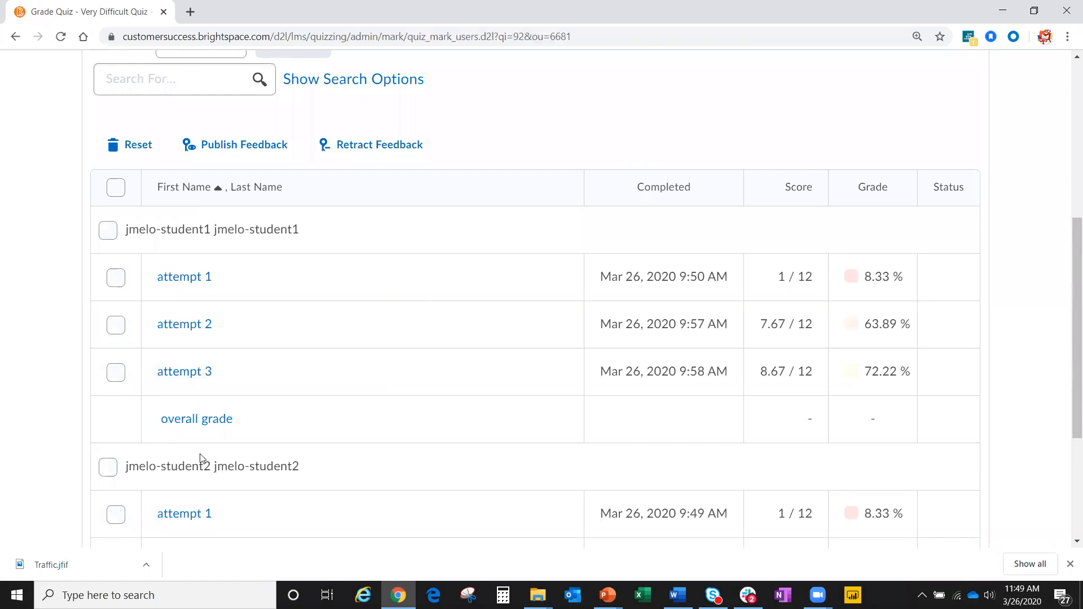
scroll(203, 448, down, 2)
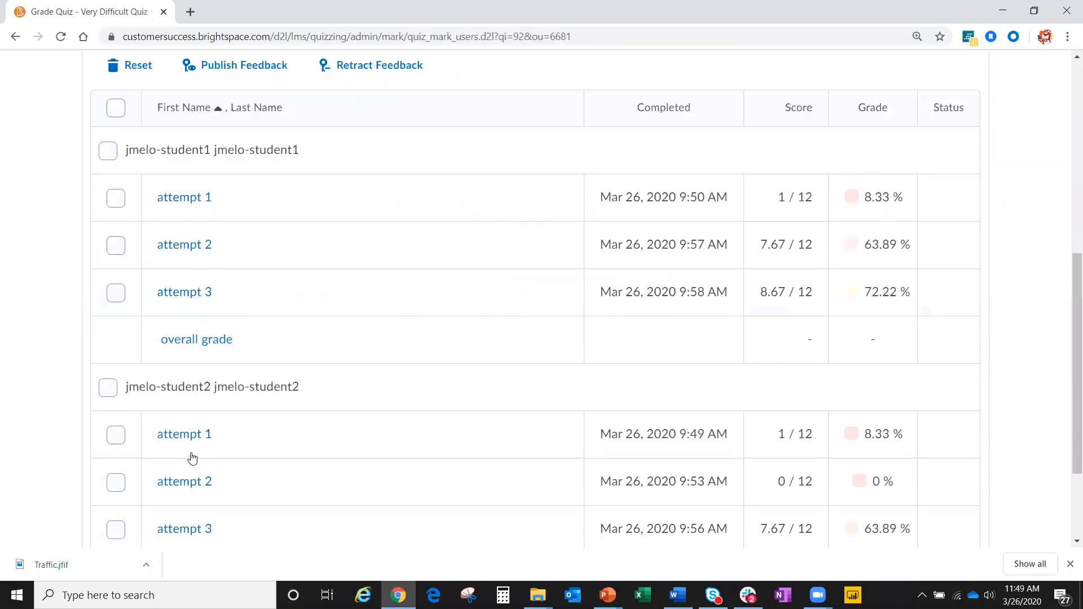
scroll(196, 456, up, 10)
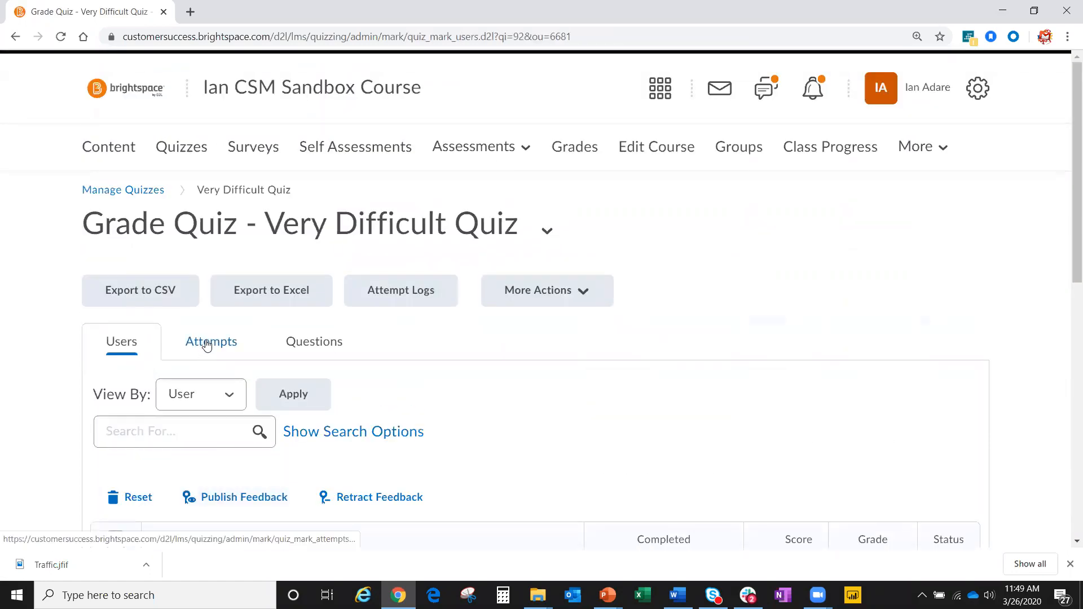
Examine the quiz's list of individual attempts and the options for grading by question
click(207, 345)
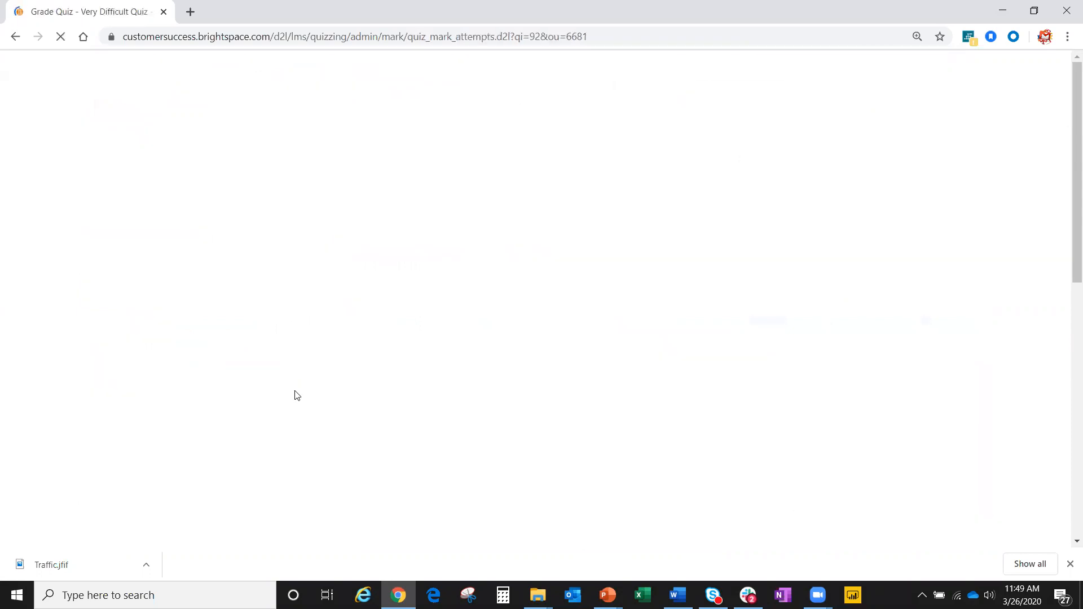
scroll(286, 411, down, 8)
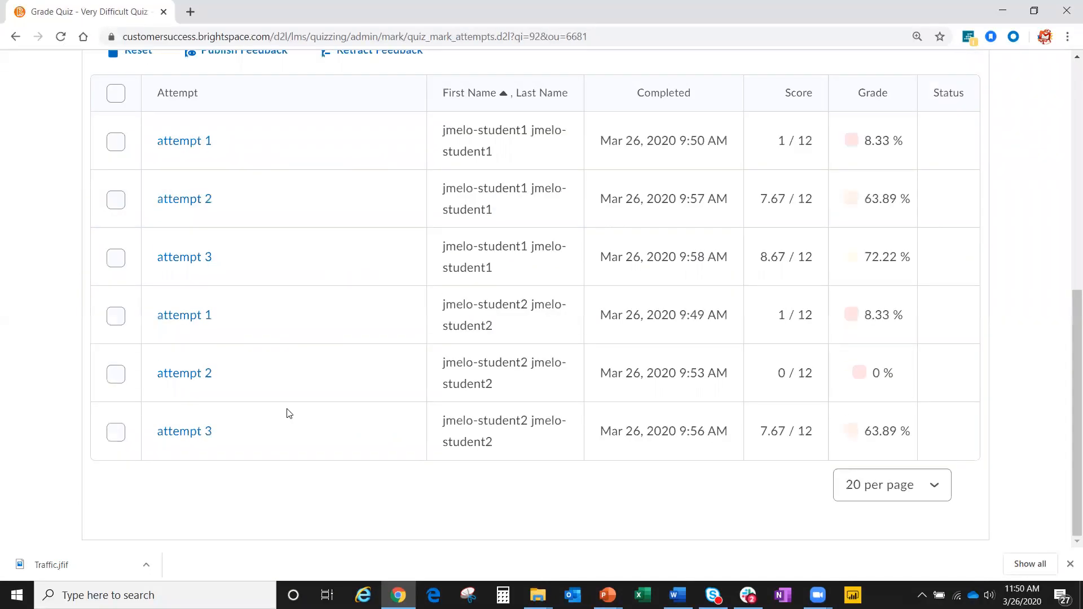
scroll(290, 404, up, 6)
scroll(299, 378, up, 2)
click(303, 341)
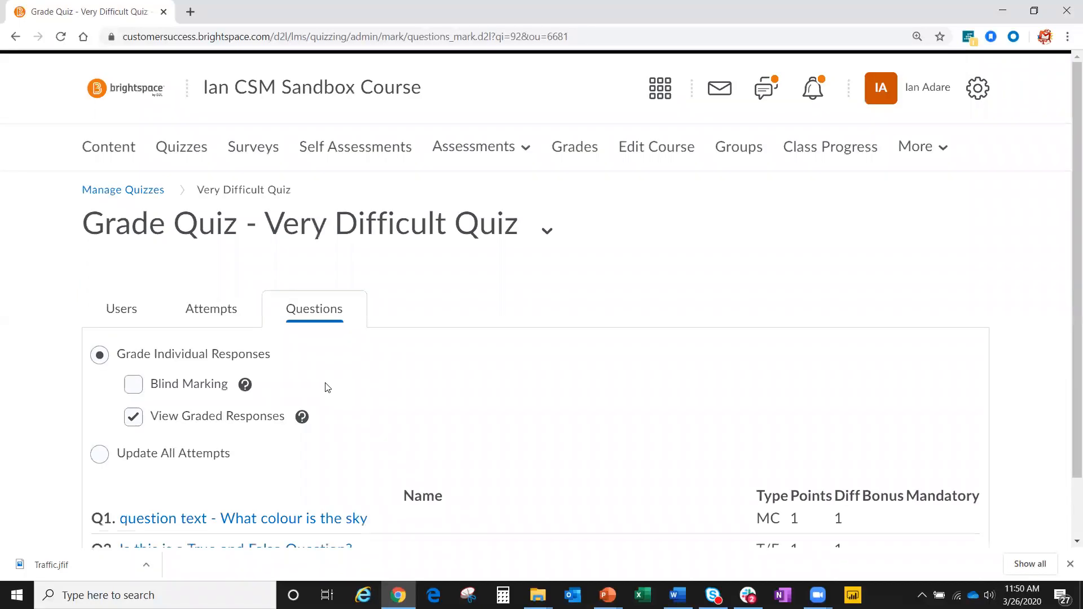
scroll(325, 363, down, 1)
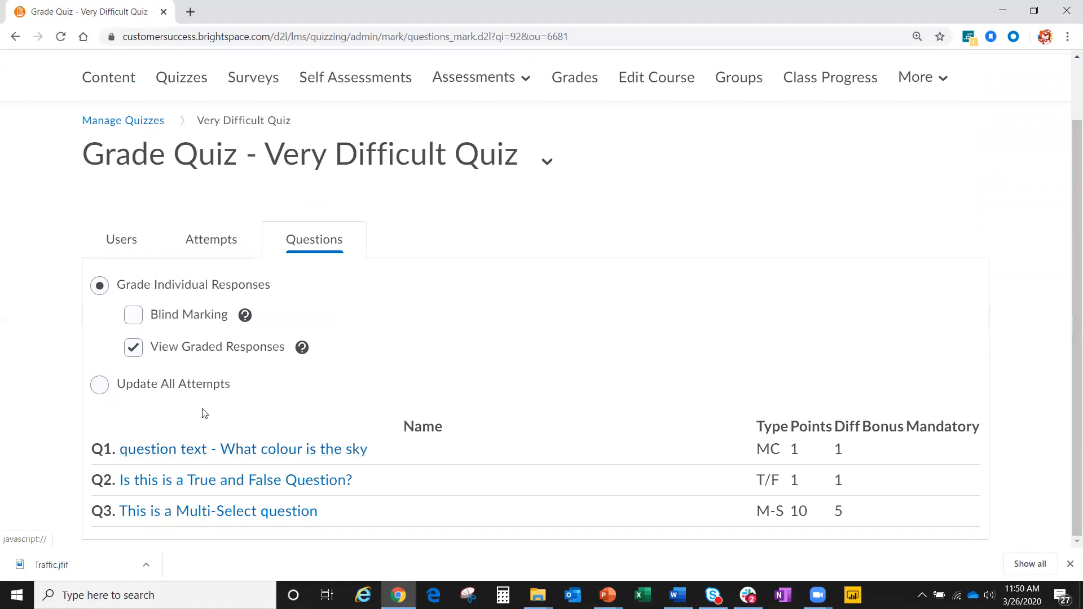
Open the statistics of the Very Difficult Quiz and examine the user score distribution and class average
click(127, 247)
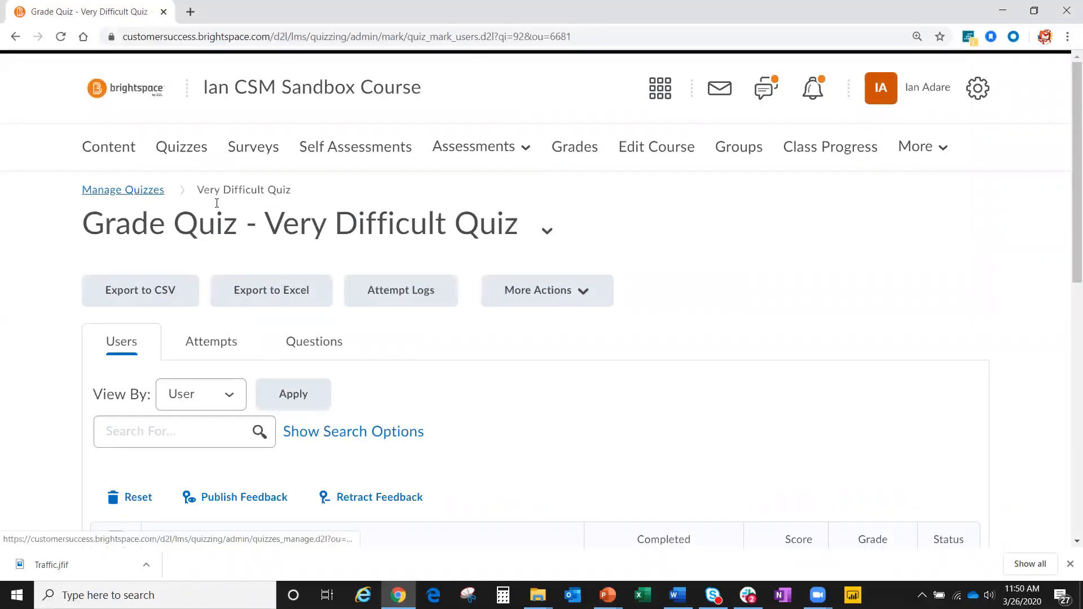
click(547, 230)
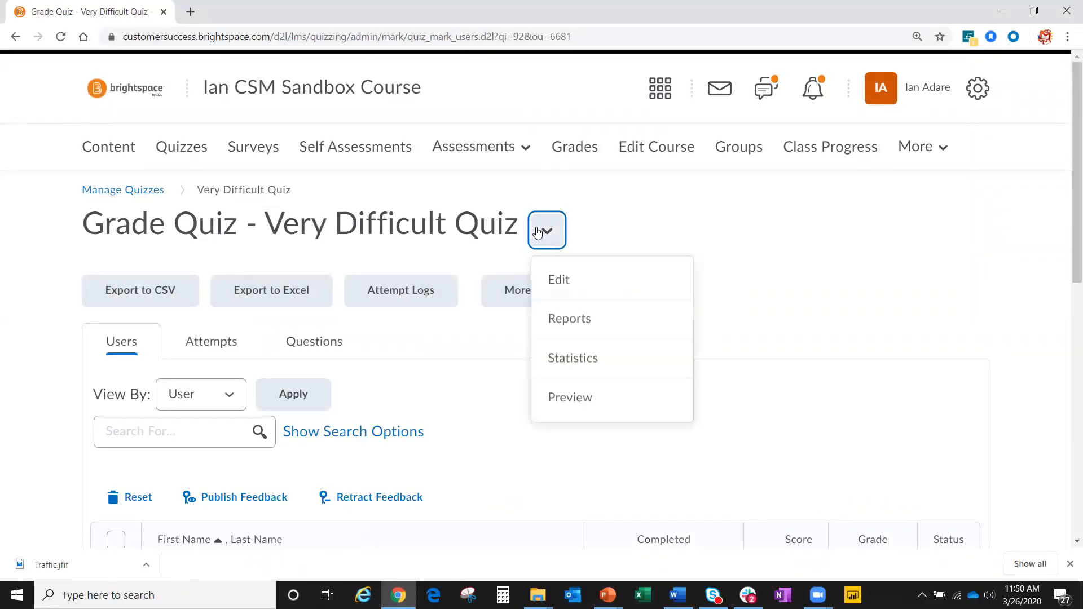
click(575, 361)
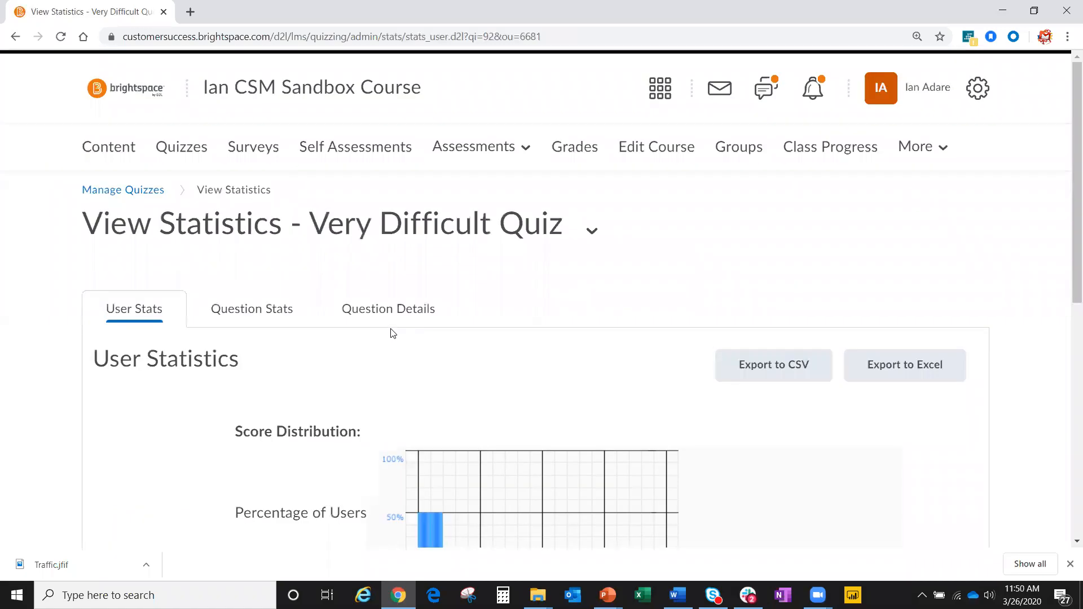
scroll(216, 367, down, 7)
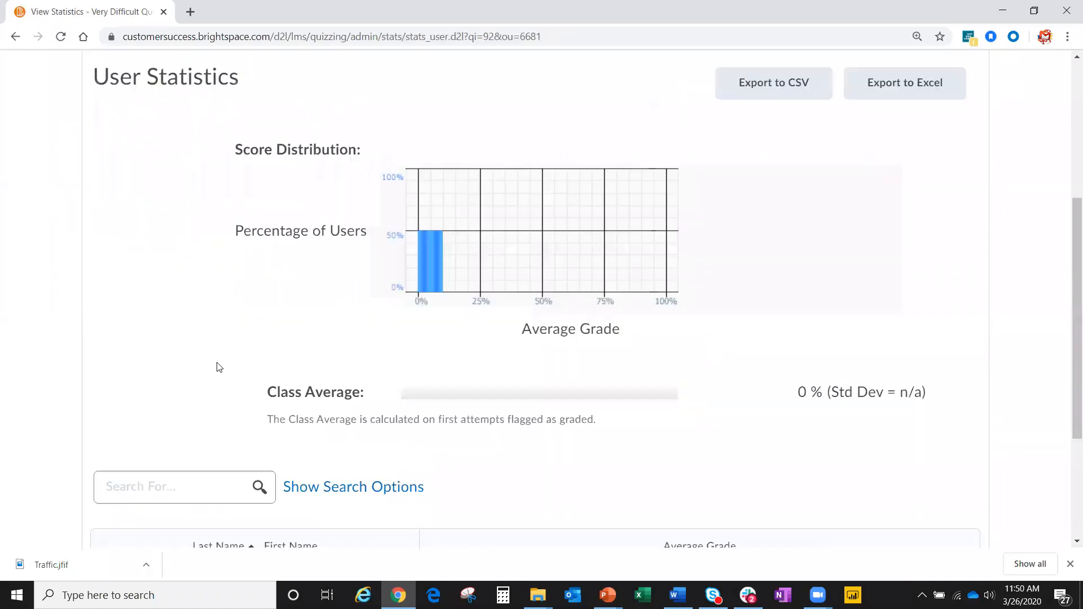
scroll(218, 362, up, 8)
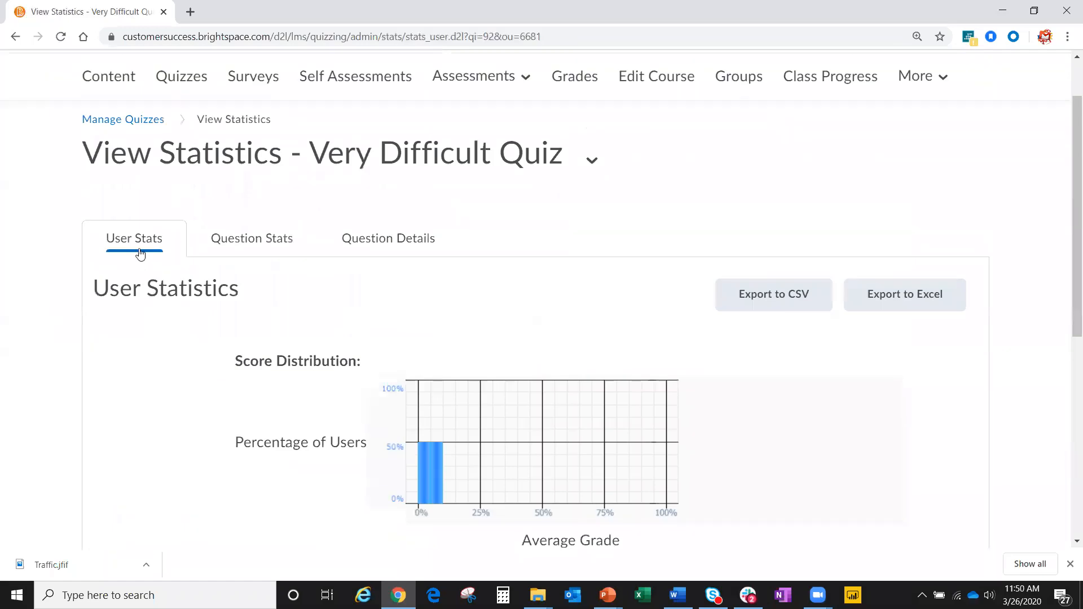
Examine the quiz's question statistics, and open the question details
click(267, 245)
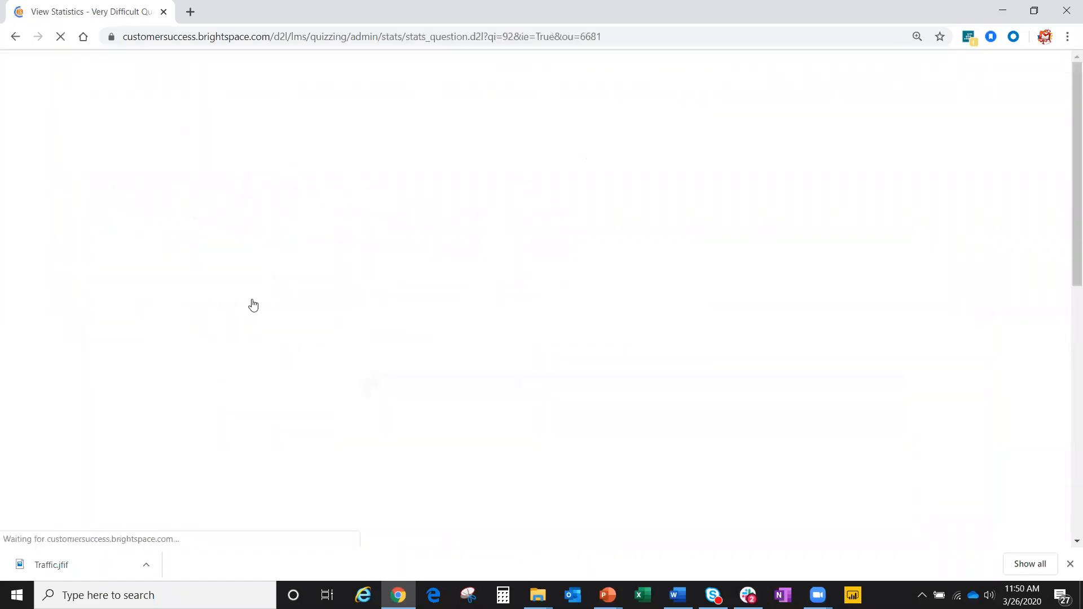
scroll(241, 380, down, 8)
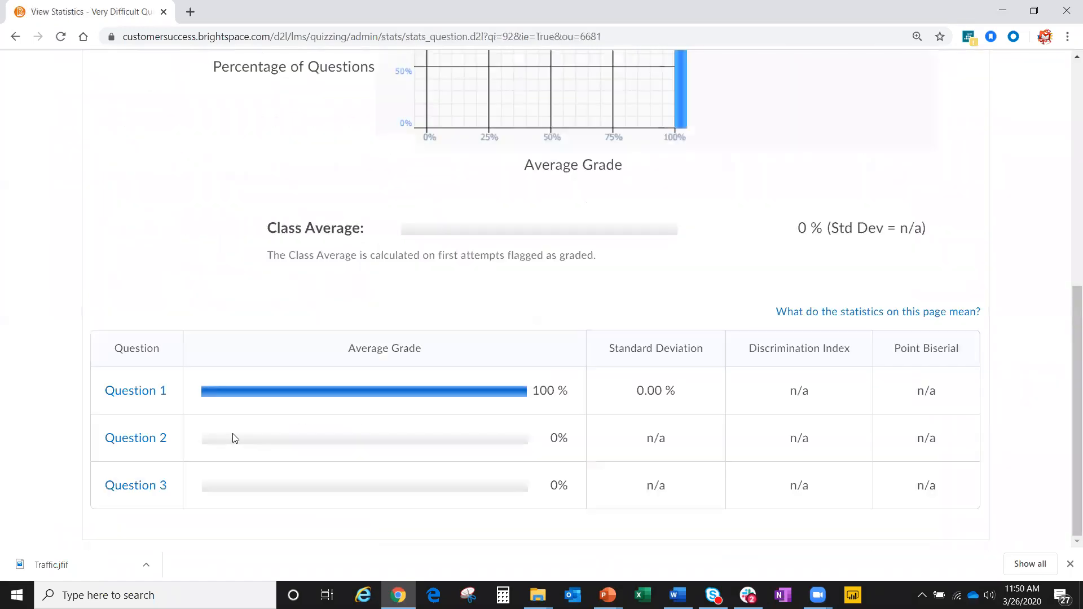
scroll(237, 429, up, 5)
click(363, 147)
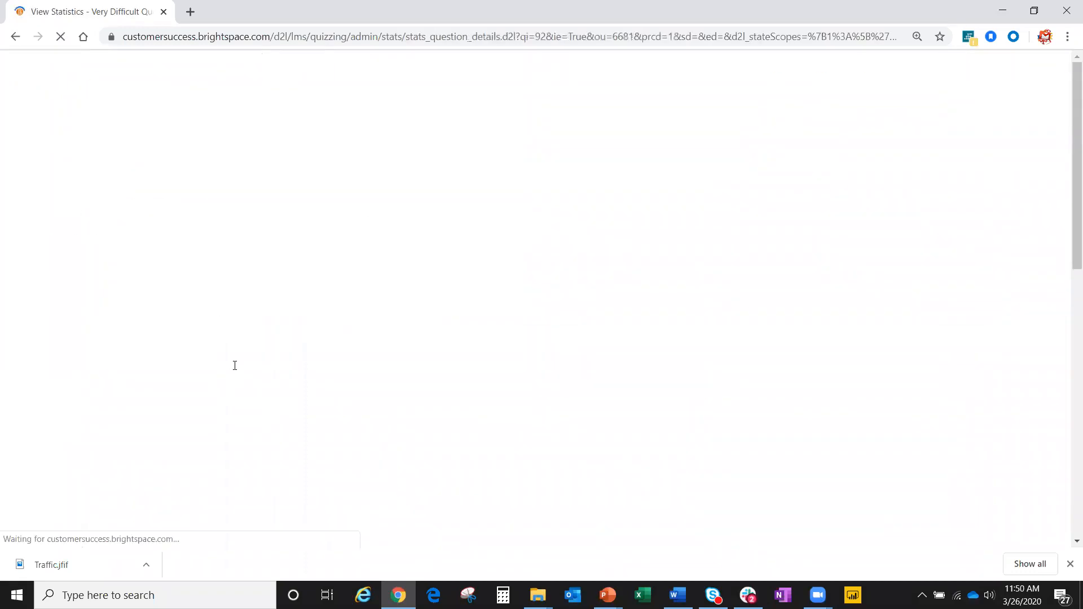
Examine the answer distribution and average grade of each question in the Very Difficult Quiz's question details
scroll(235, 366, down, 3)
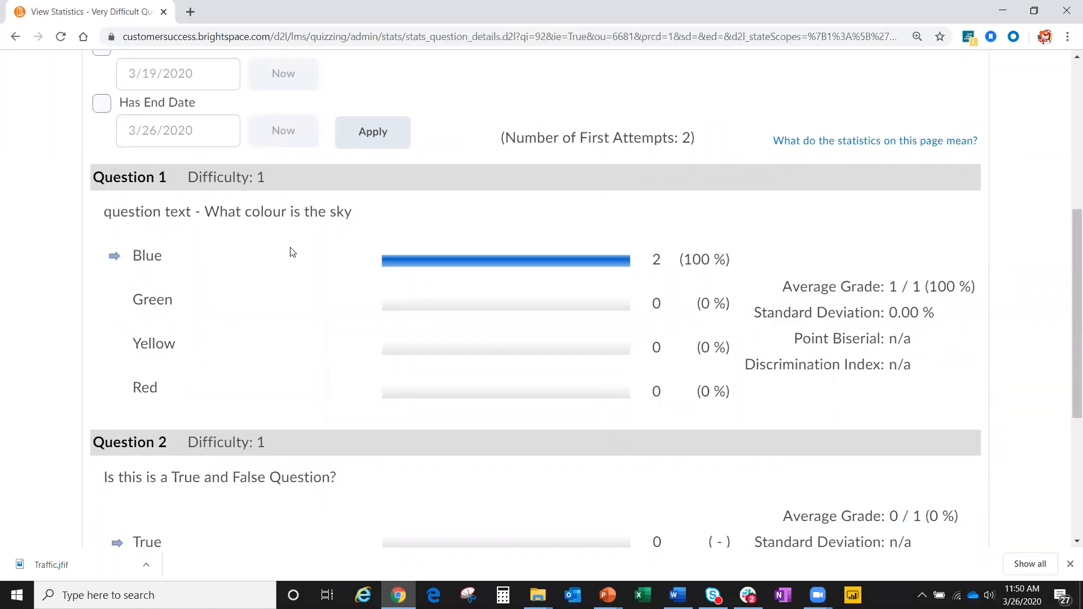
scroll(706, 291, down, 2)
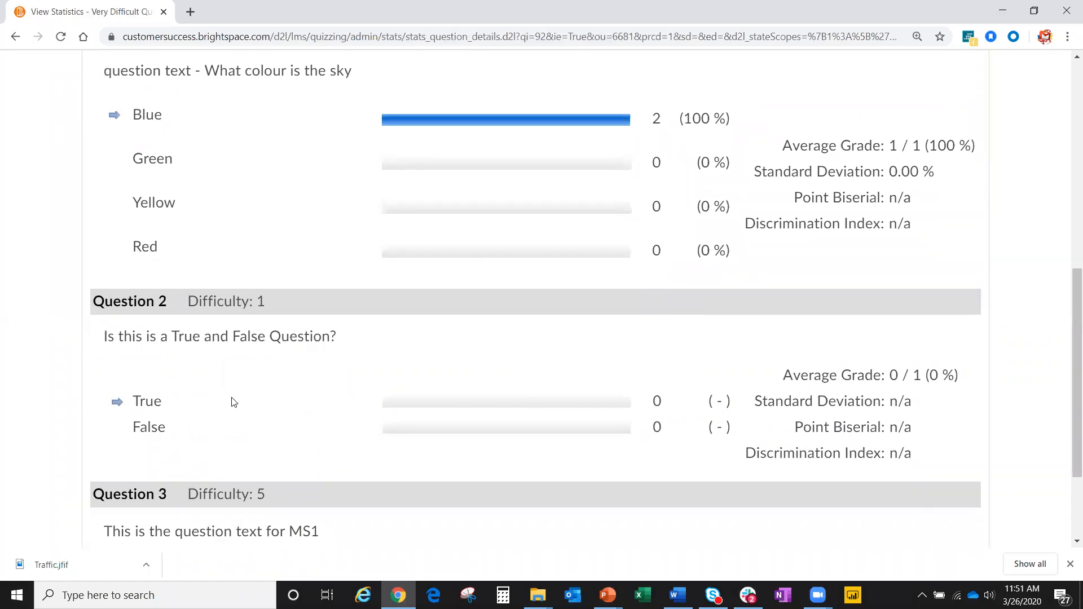
scroll(235, 402, down, 3)
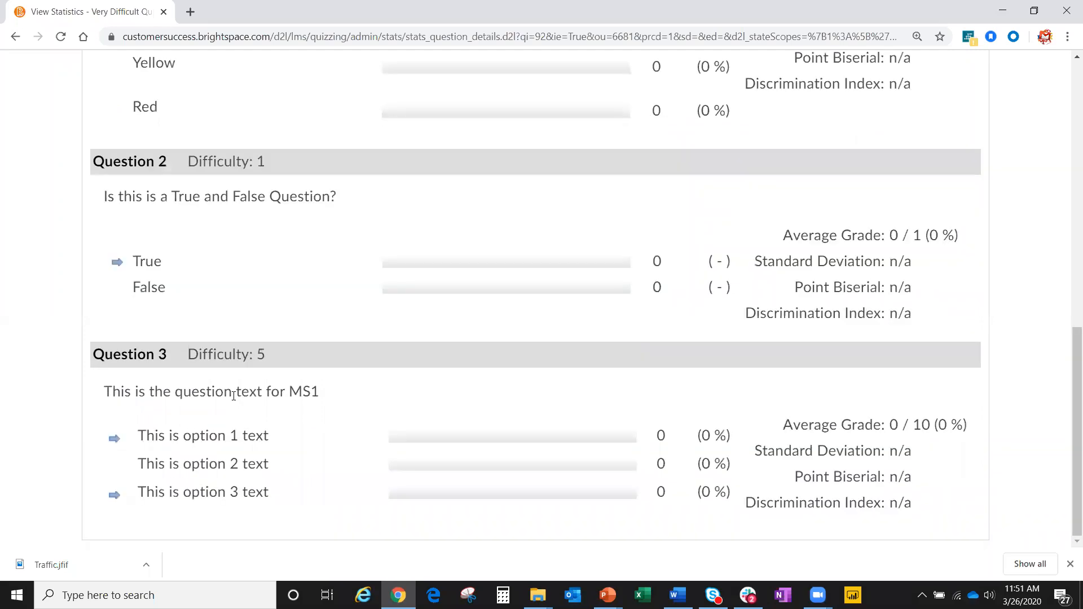
scroll(233, 395, up, 10)
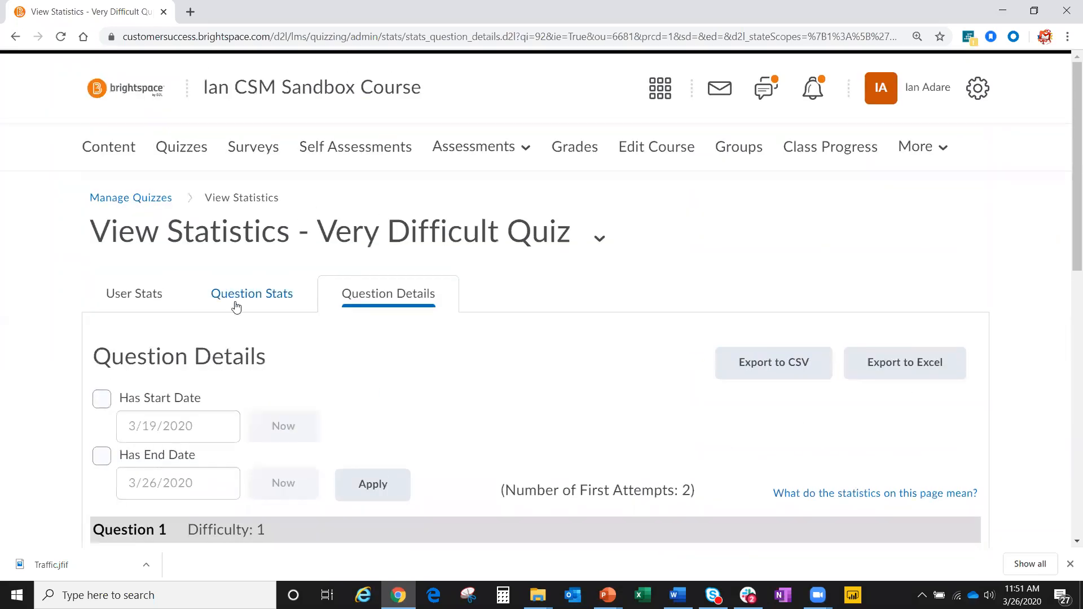
Leave the statistics for the quiz management list, open the Very Difficult Quiz for editing and check its available actions
click(236, 305)
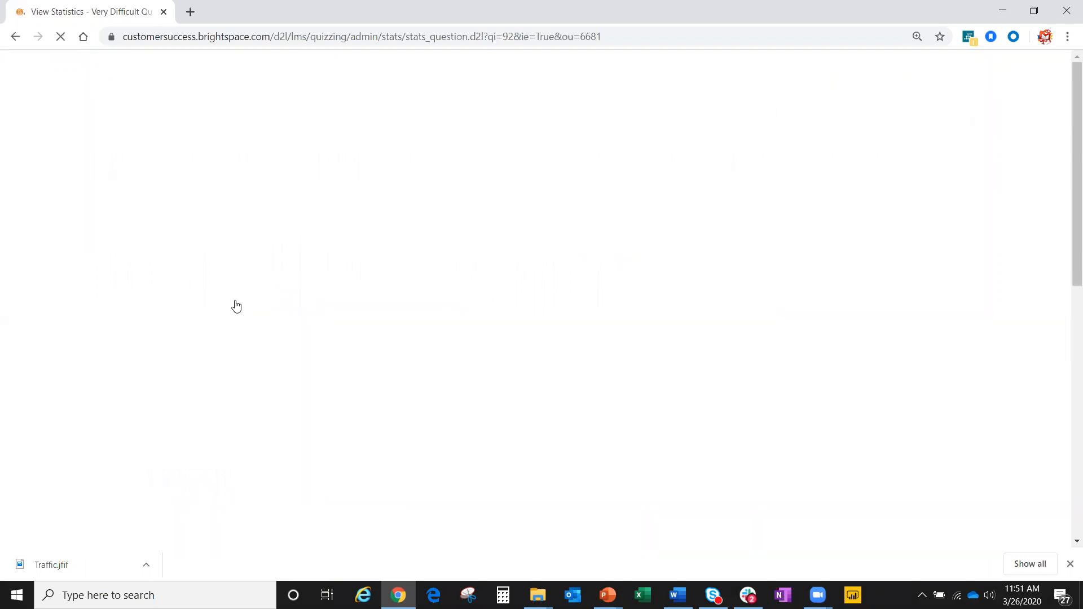
click(133, 312)
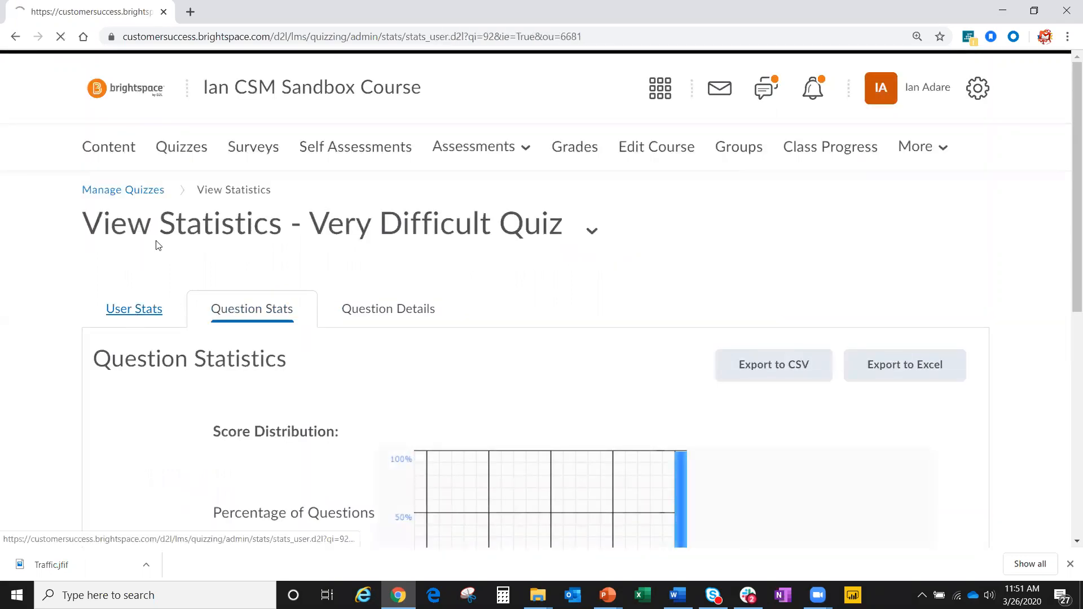
click(132, 192)
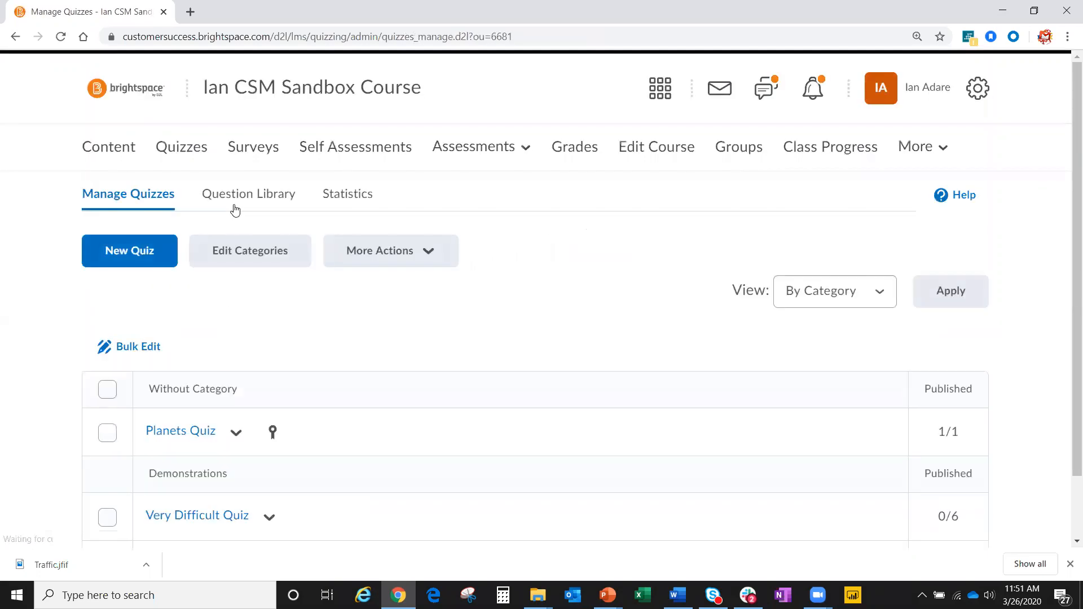
scroll(288, 316, down, 1)
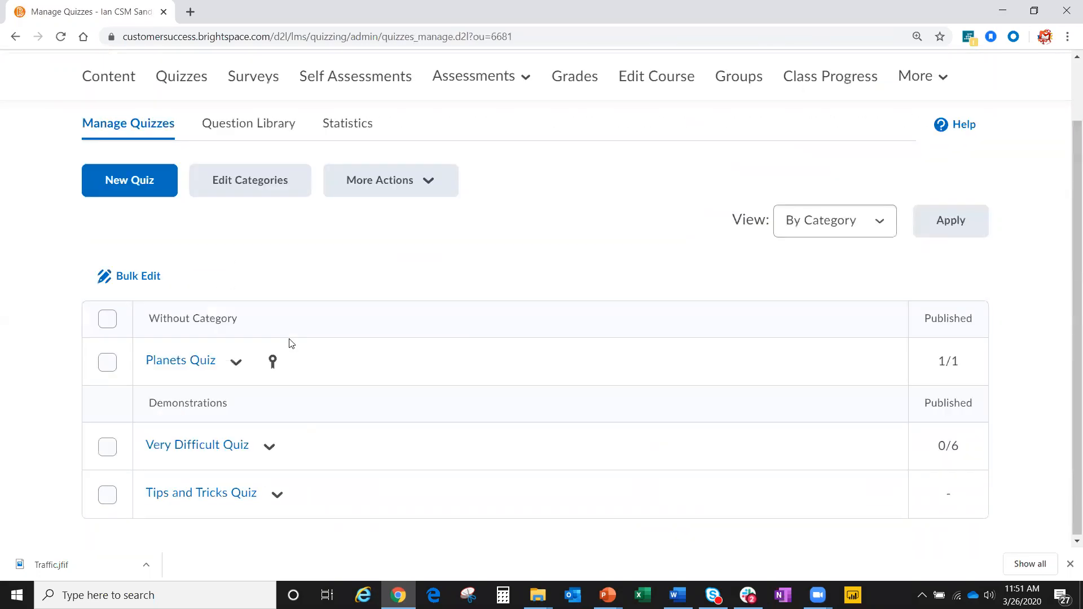
click(192, 446)
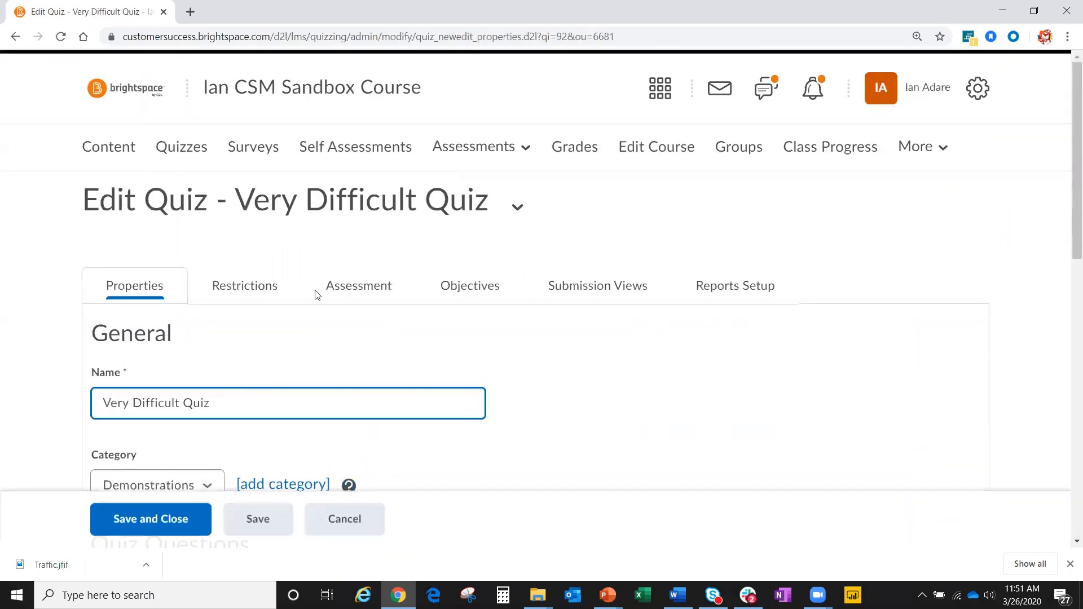
click(515, 207)
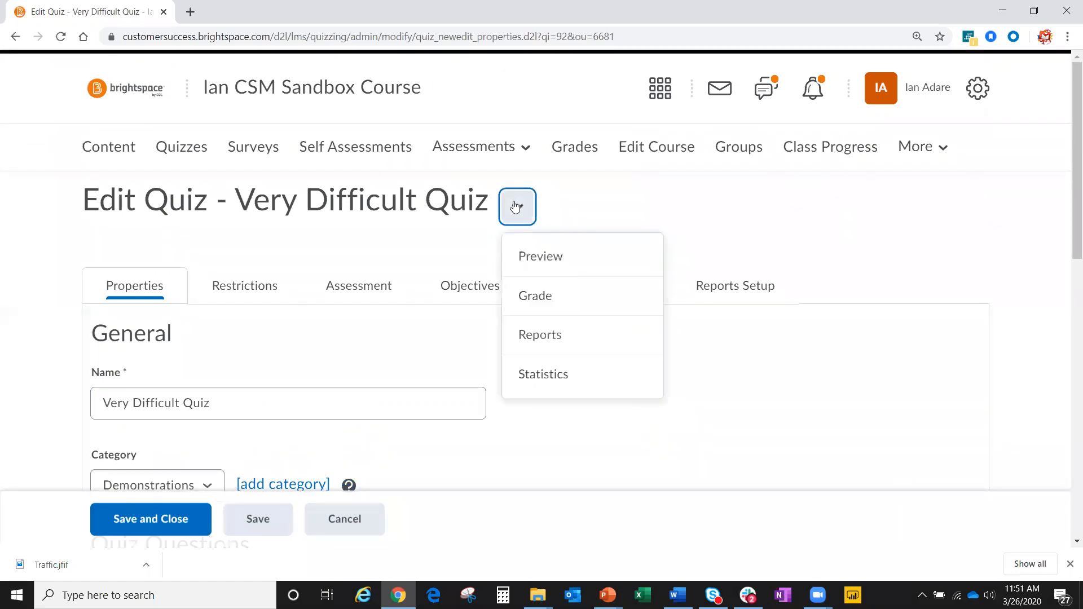
click(375, 226)
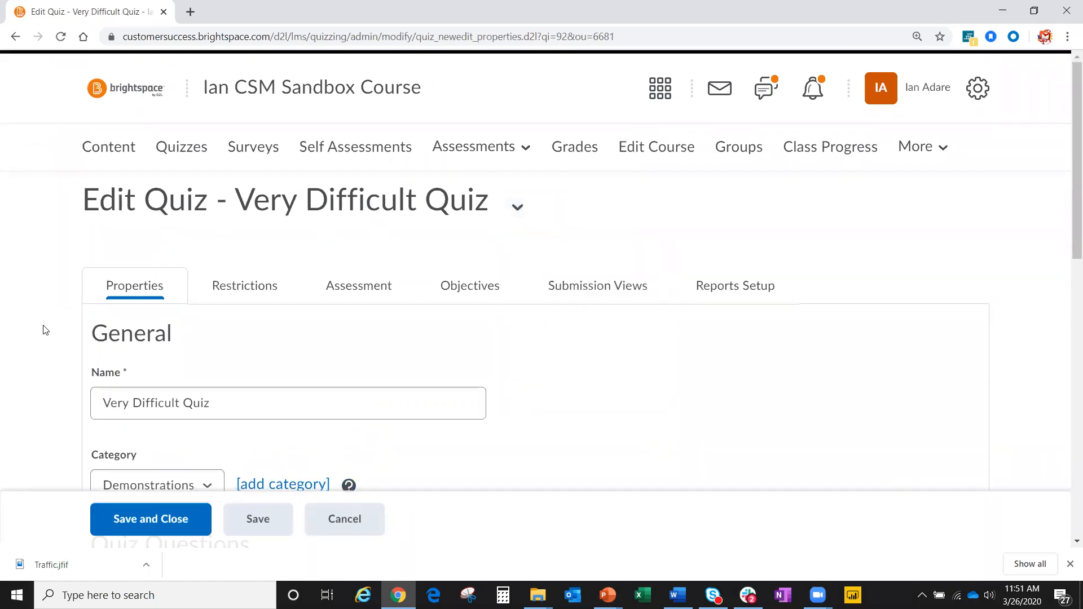
Set the Very Difficult Quiz to show 1 question per page and apply the paging
scroll(235, 351, down, 1)
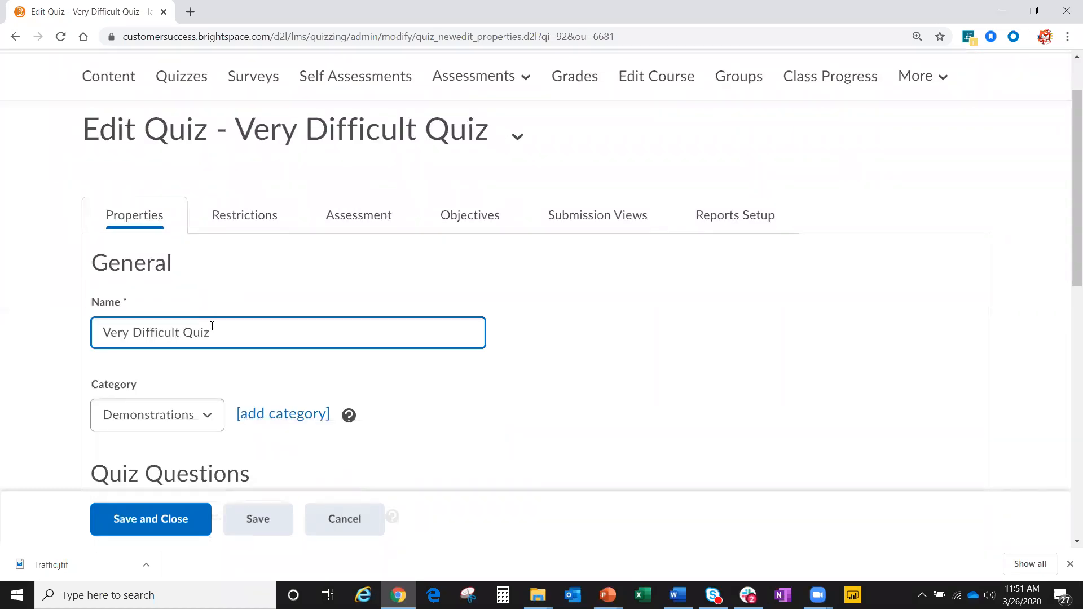
scroll(210, 328, down, 1)
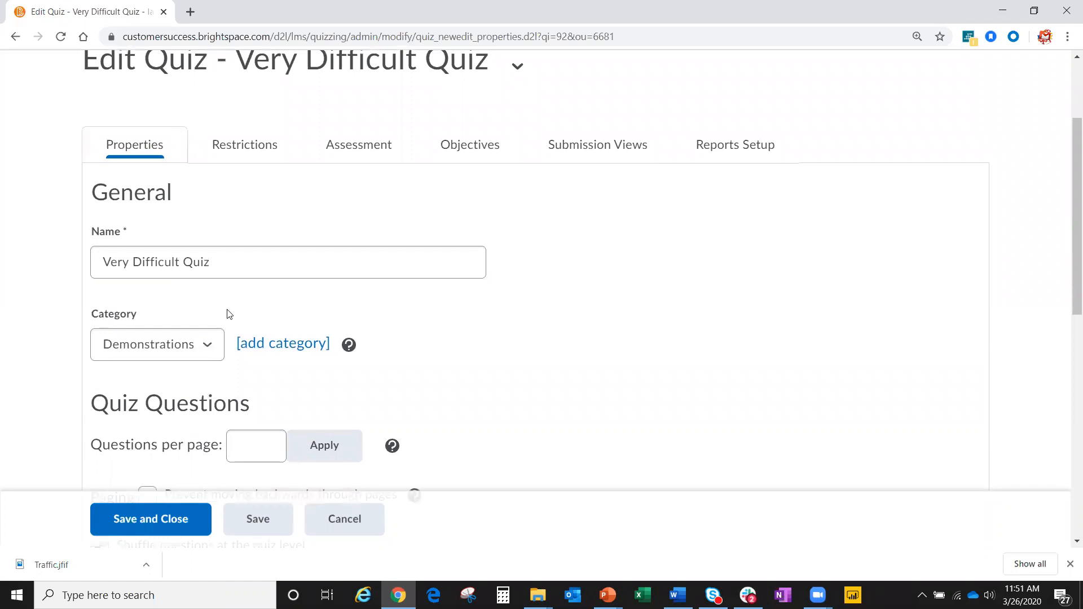
scroll(186, 237, down, 2)
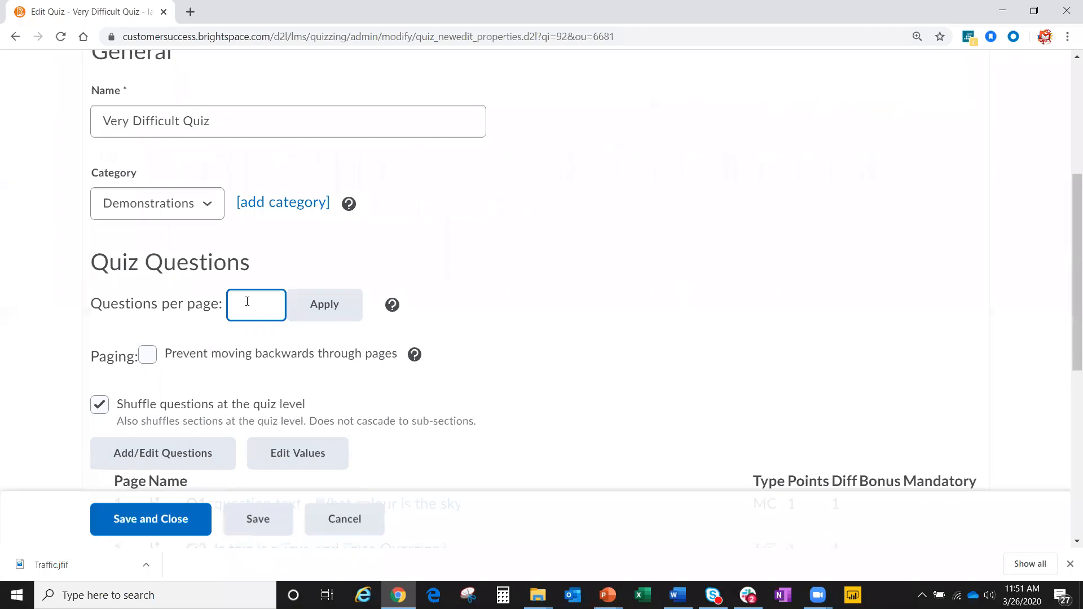
text(1)
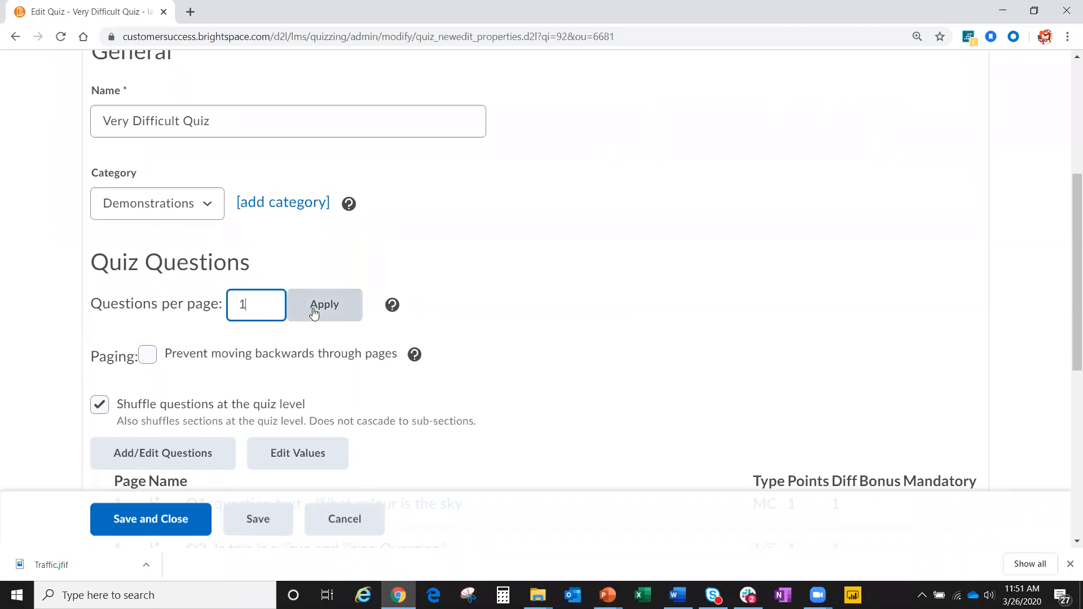
click(315, 313)
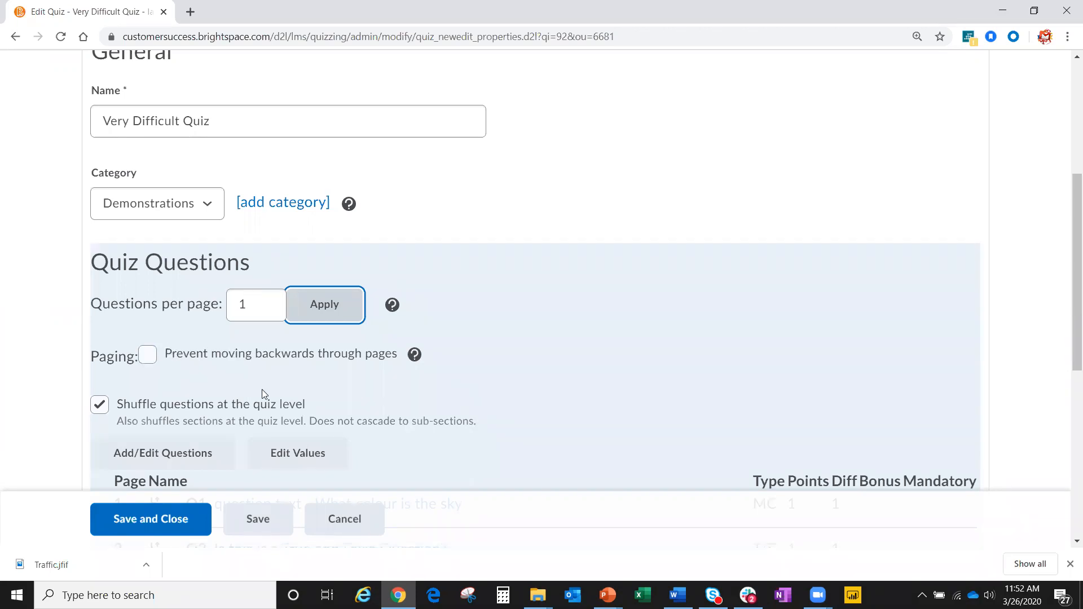
Review the quiz's paging, shuffle option and question list, and open its questions for adding and editing
scroll(260, 394, down, 2)
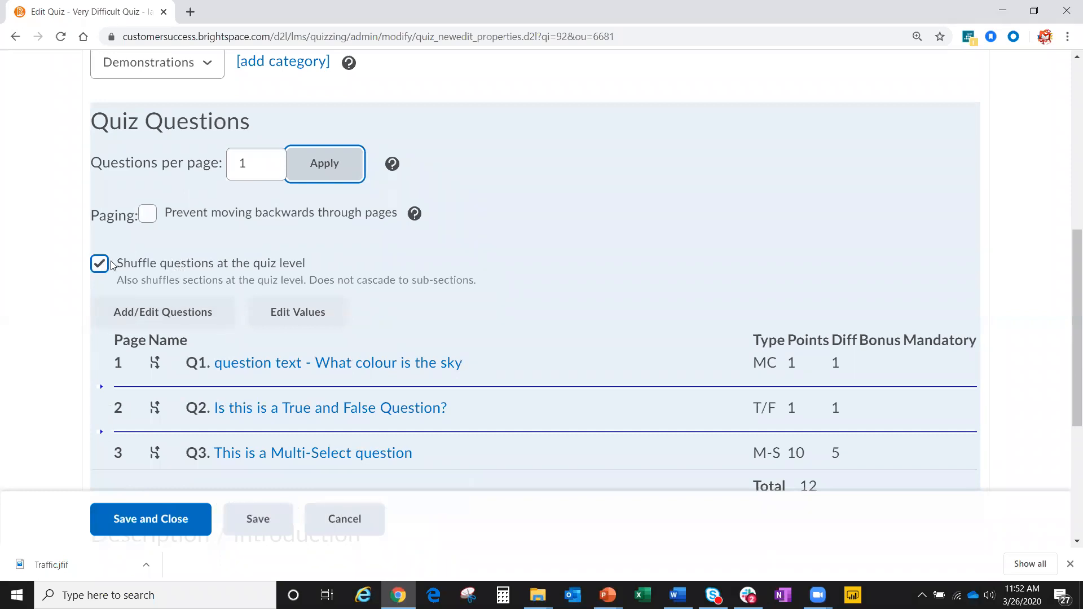
scroll(140, 252, down, 1)
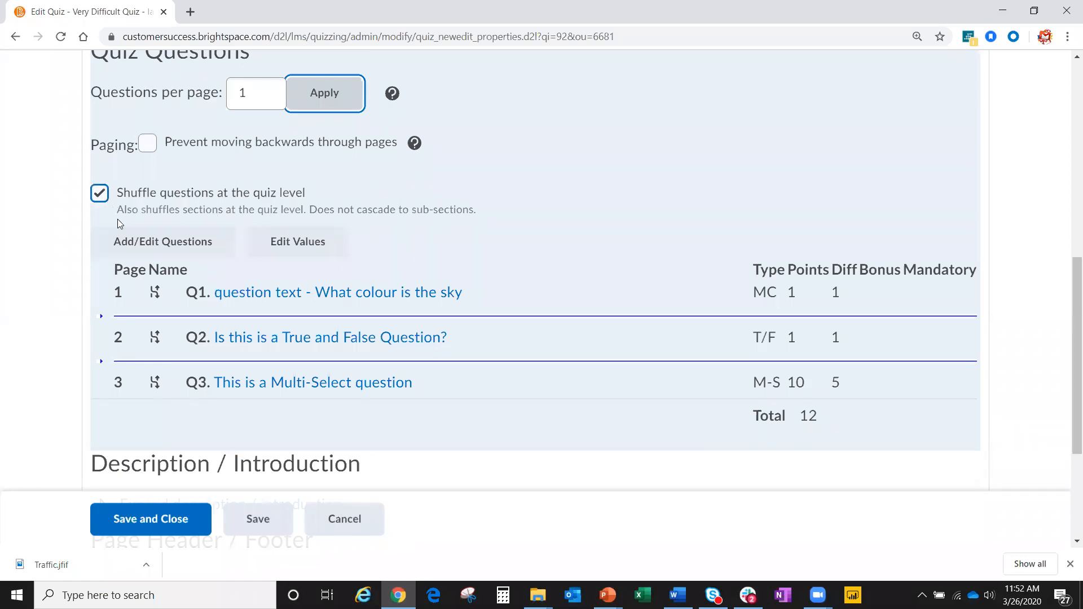
scroll(108, 201, down, 1)
scroll(107, 222, up, 3)
scroll(109, 249, down, 3)
scroll(109, 249, down, 2)
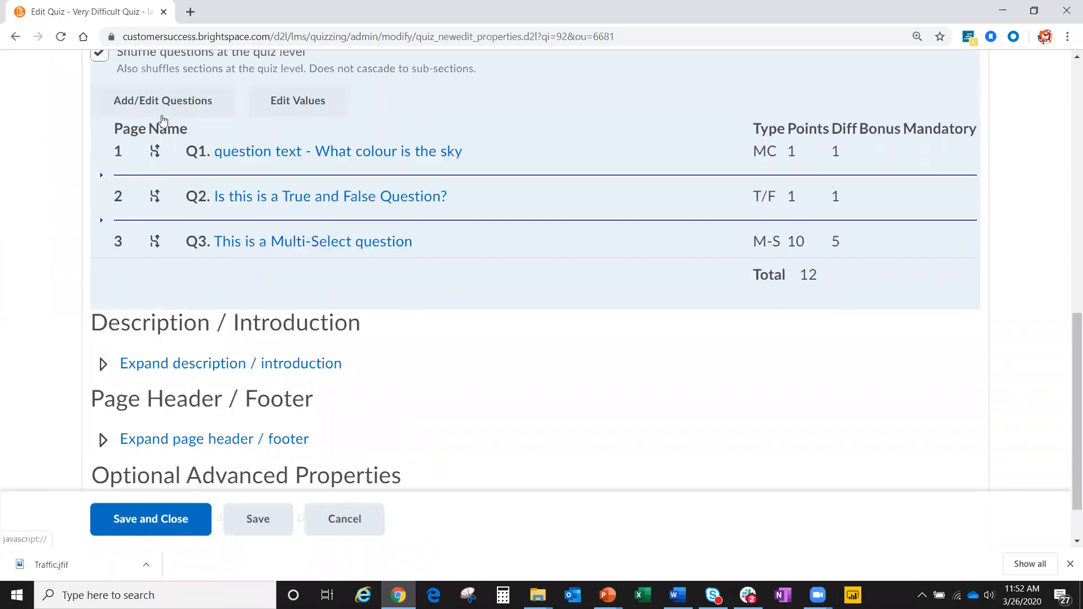
scroll(164, 113, up, 2)
click(183, 243)
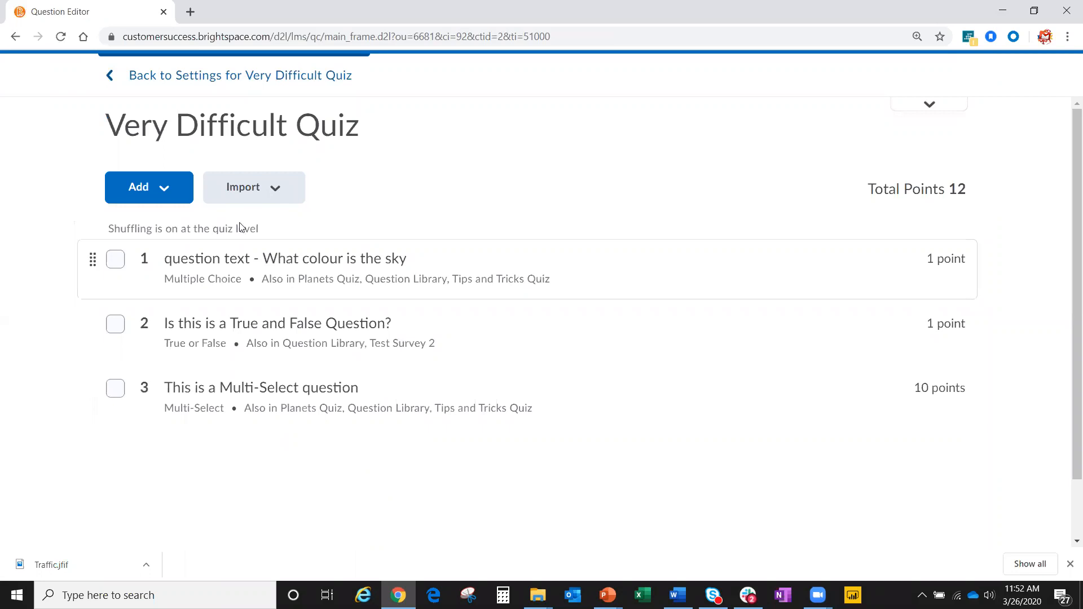
Import the question "Our solar system has planets" from the Question Library's Sub Section, inside "This my Tips and Trick Section", into the quiz
click(265, 195)
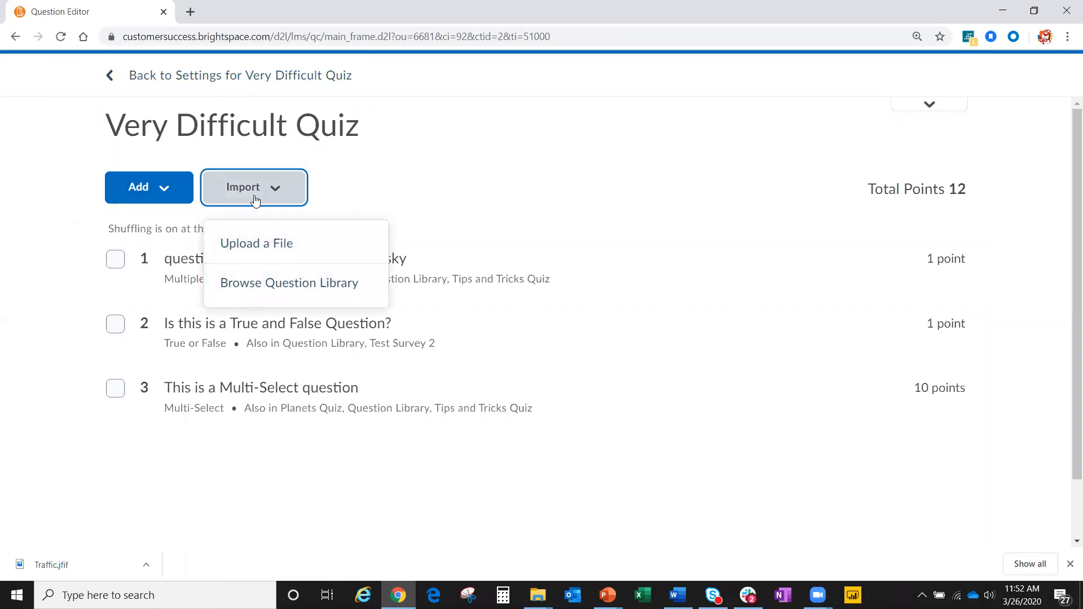
click(259, 285)
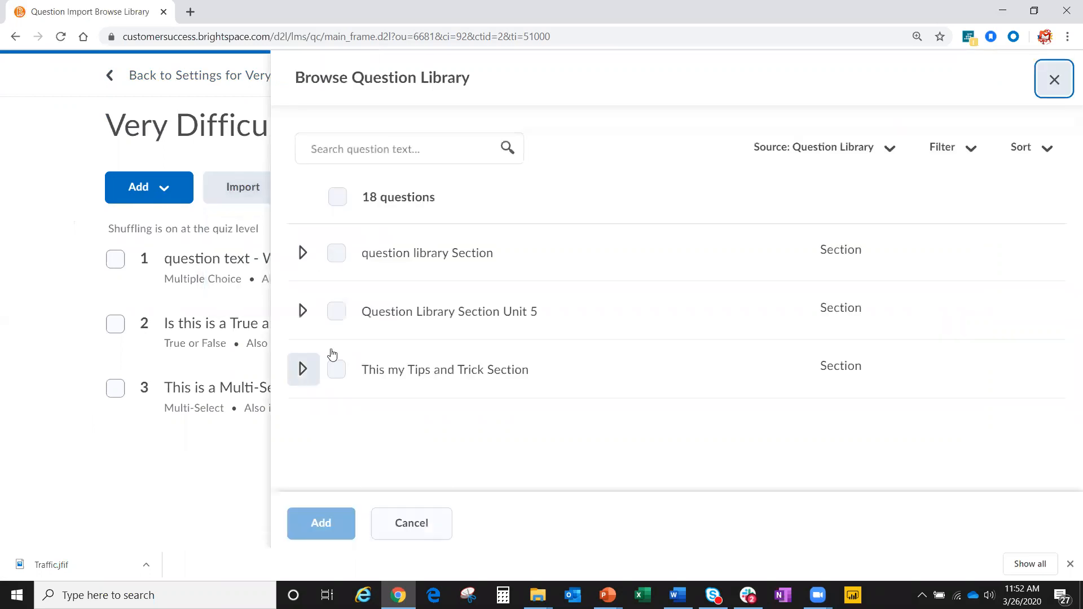
click(304, 372)
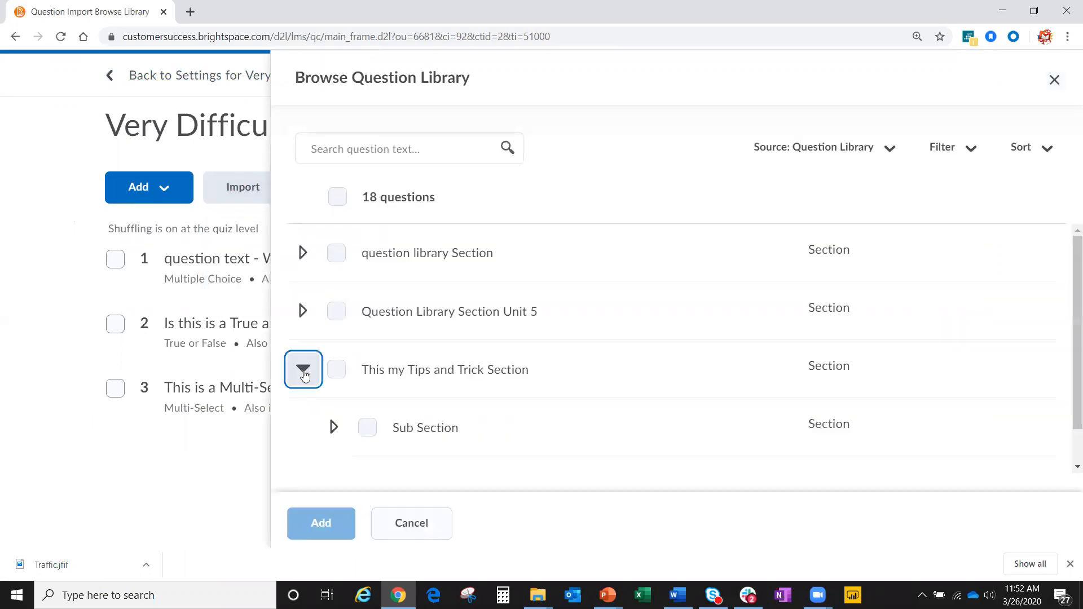
click(336, 428)
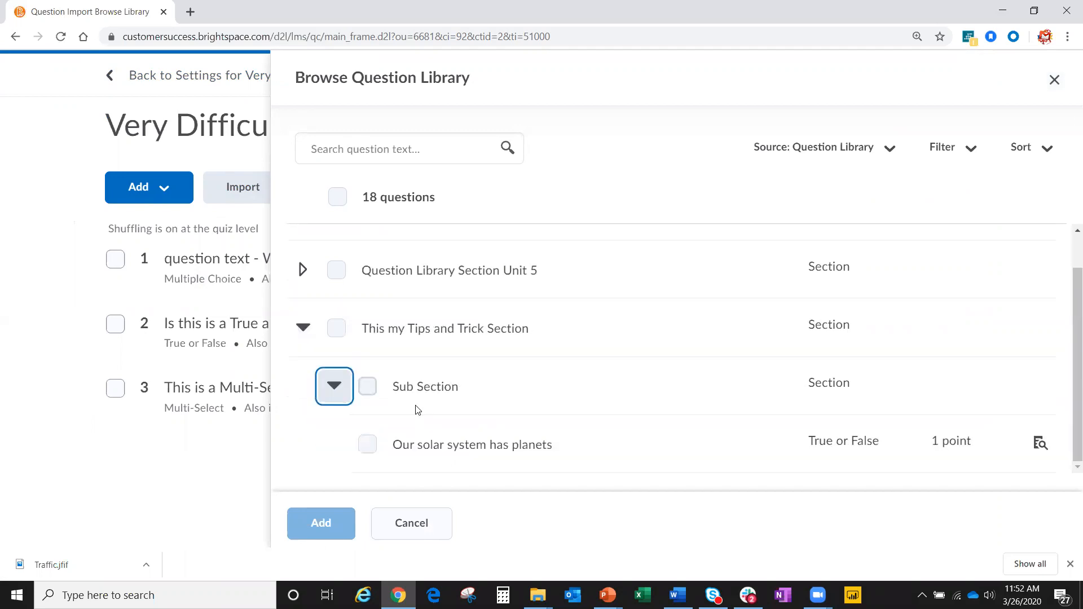
click(370, 442)
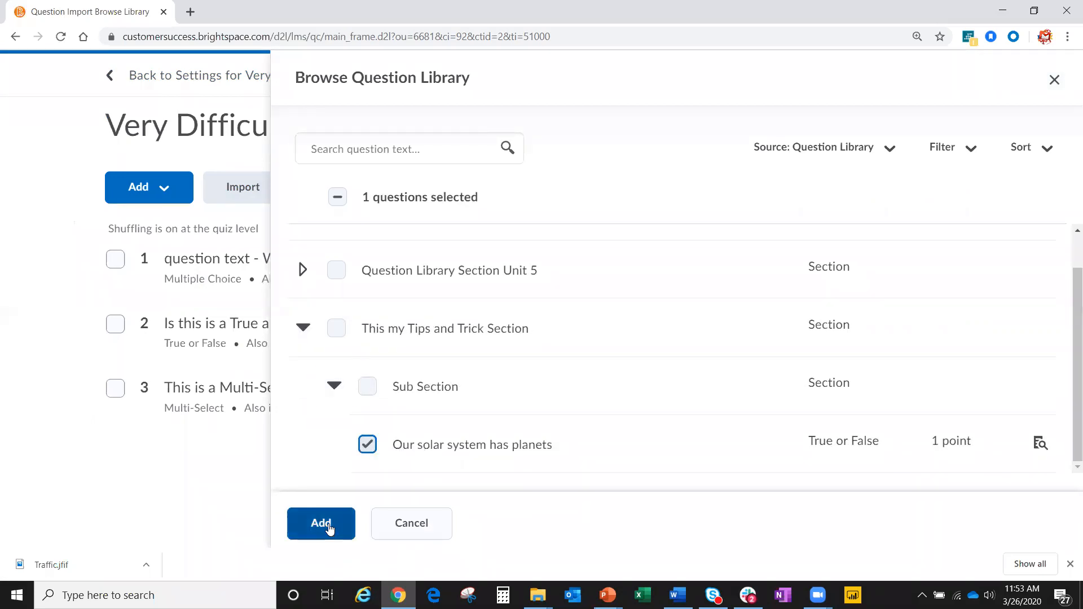
click(337, 329)
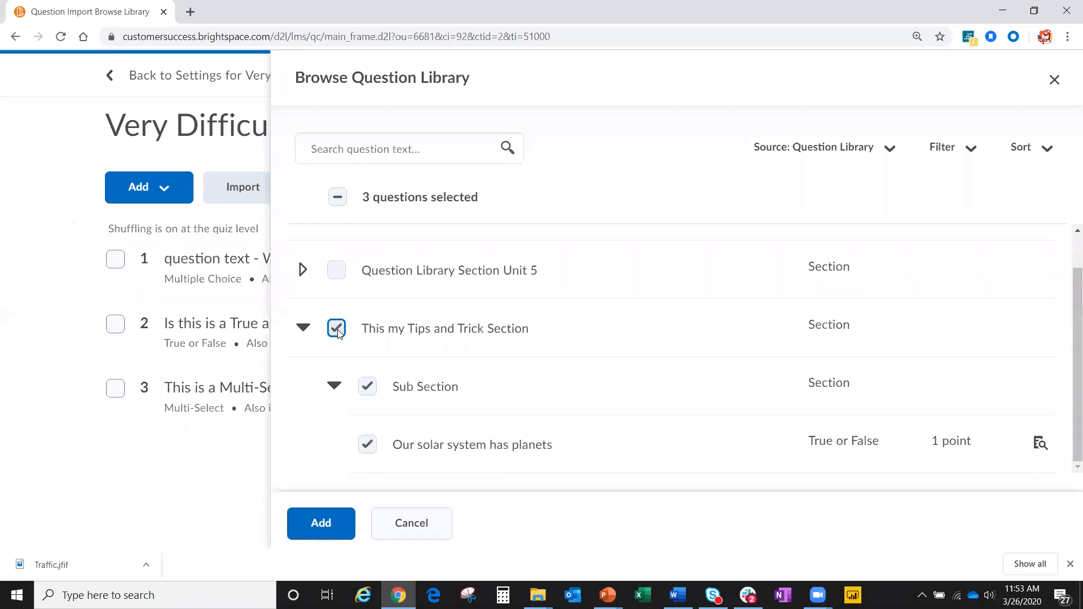
click(368, 387)
click(337, 330)
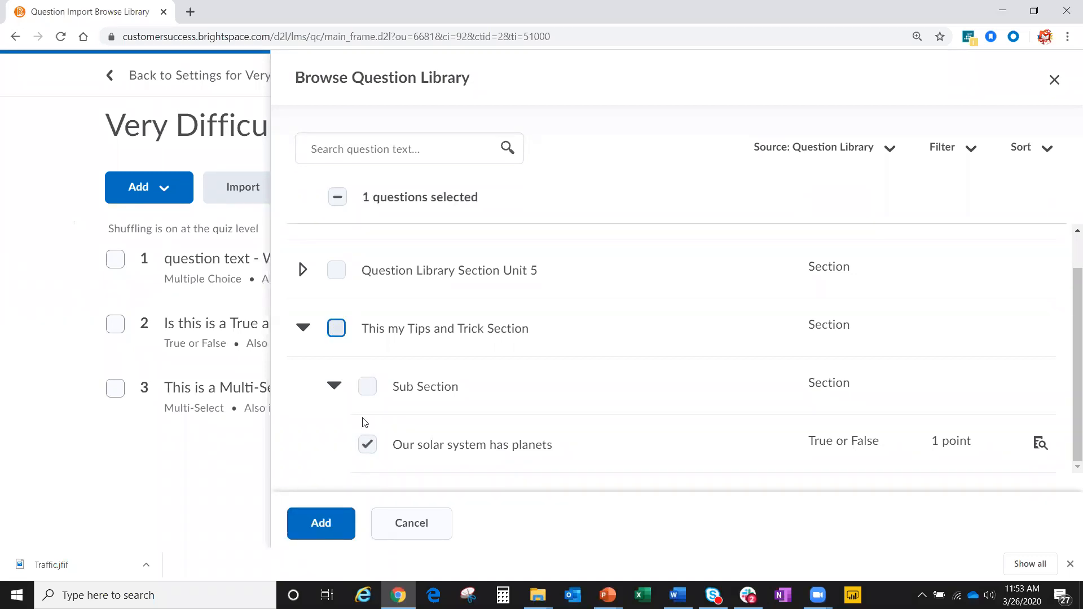
click(322, 523)
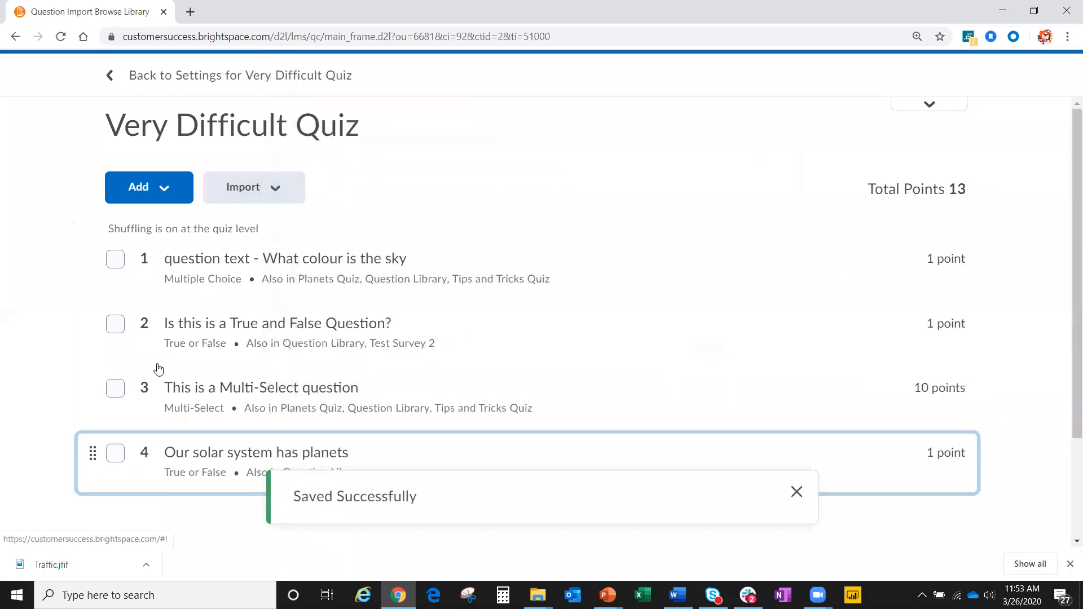
Add a question pool to the Very Difficult Quiz and title it "Tips and Tricks Question Pool"
click(162, 188)
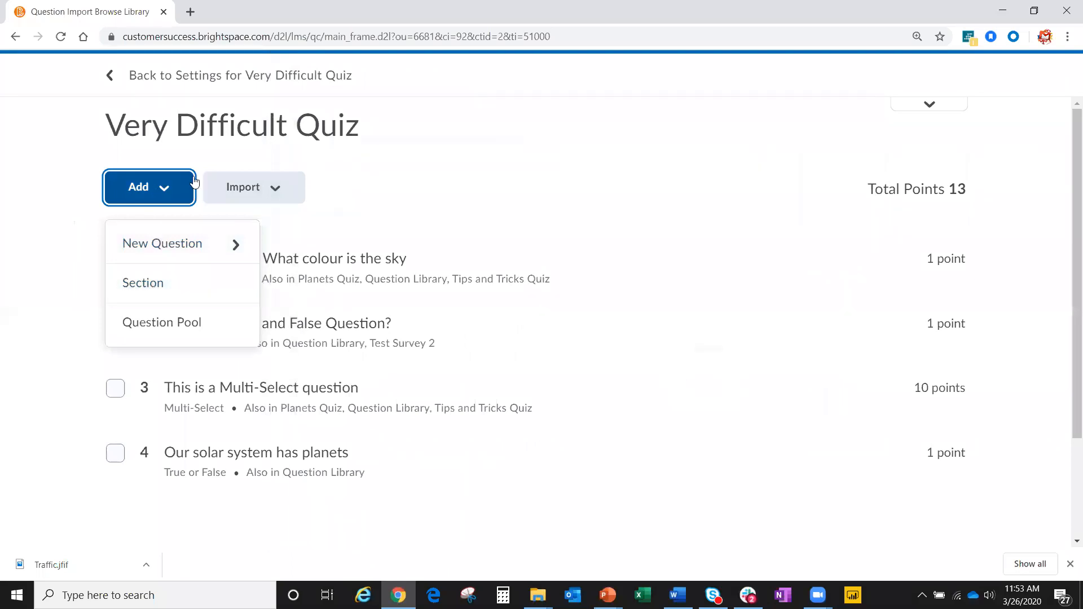
click(297, 191)
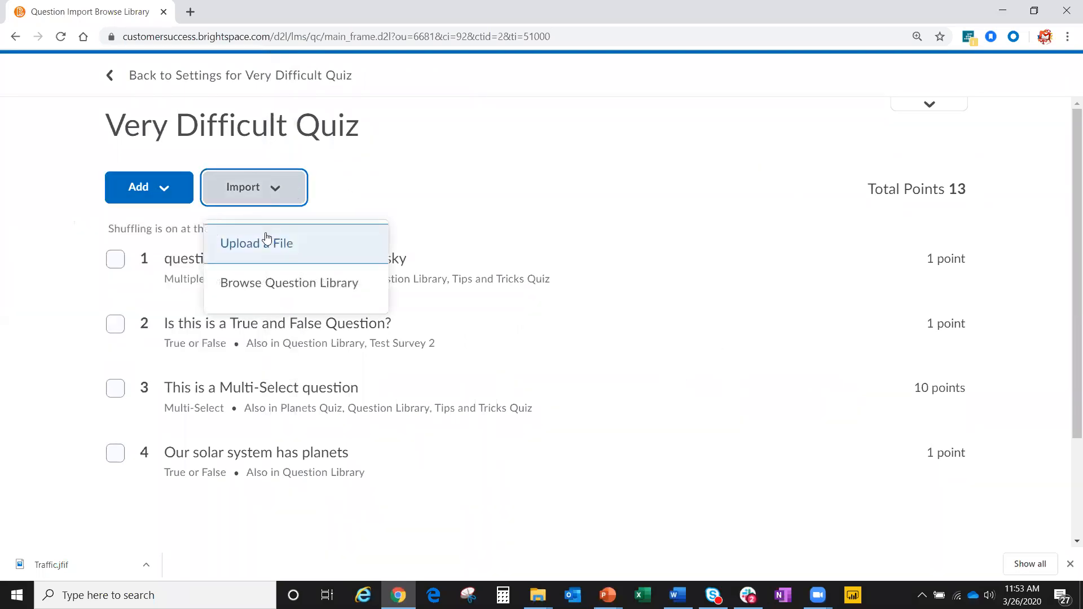
click(160, 186)
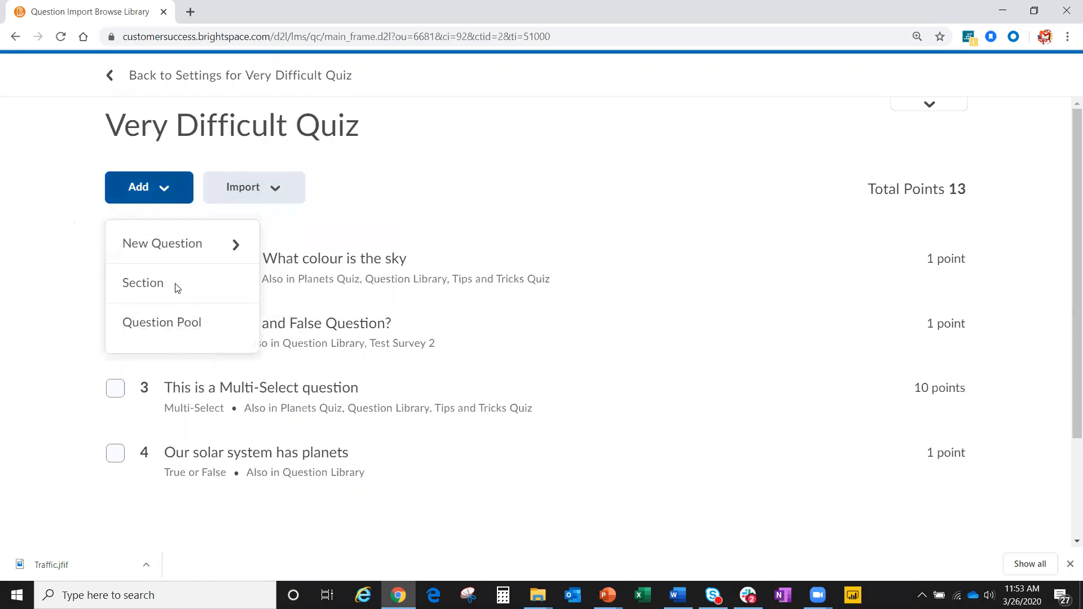
click(163, 324)
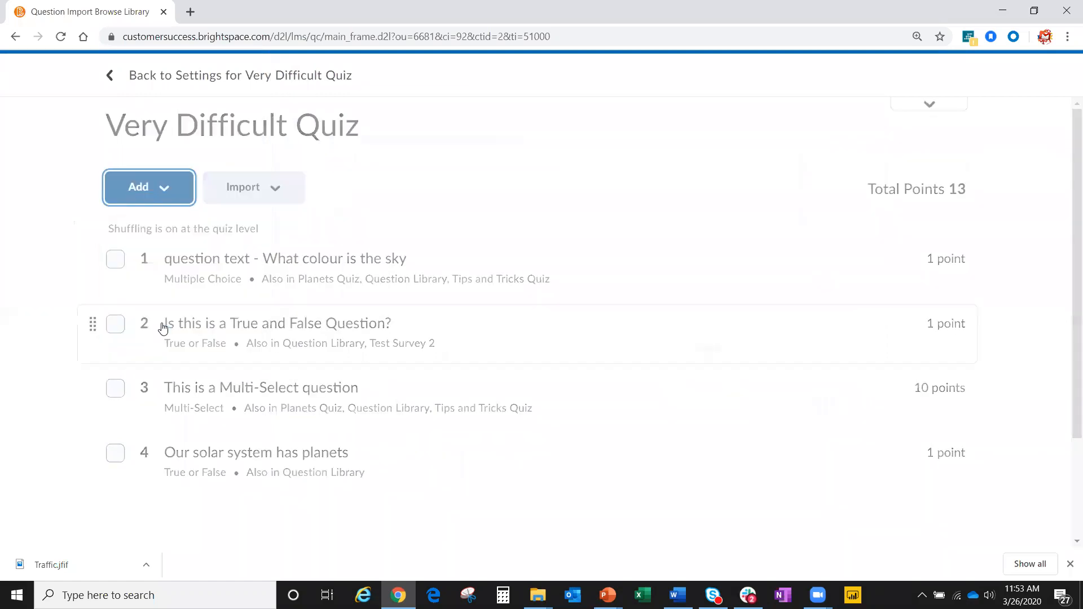
click(182, 167)
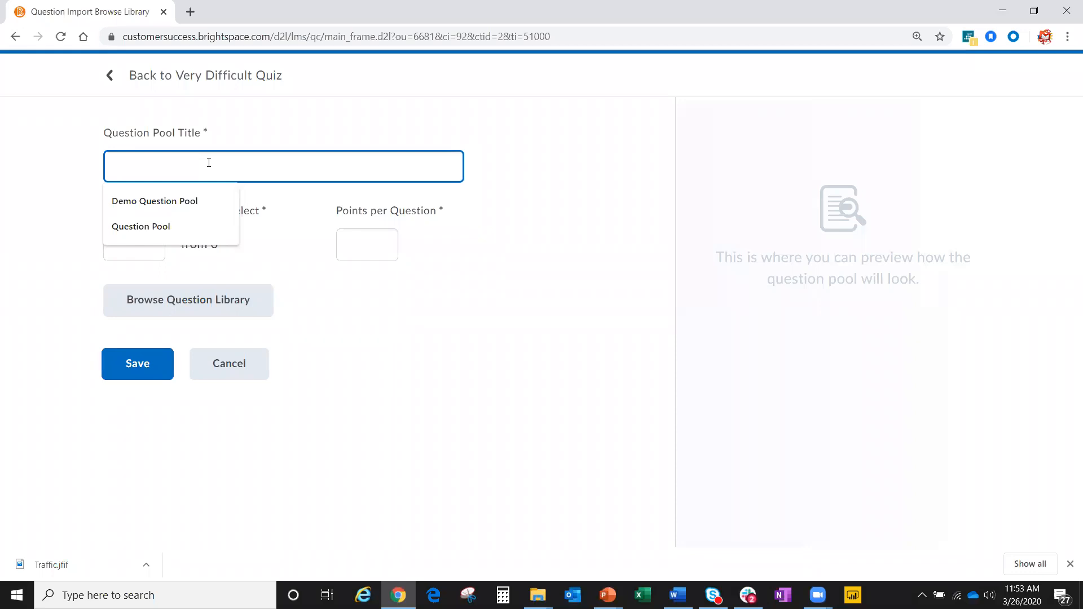
text(Demo)
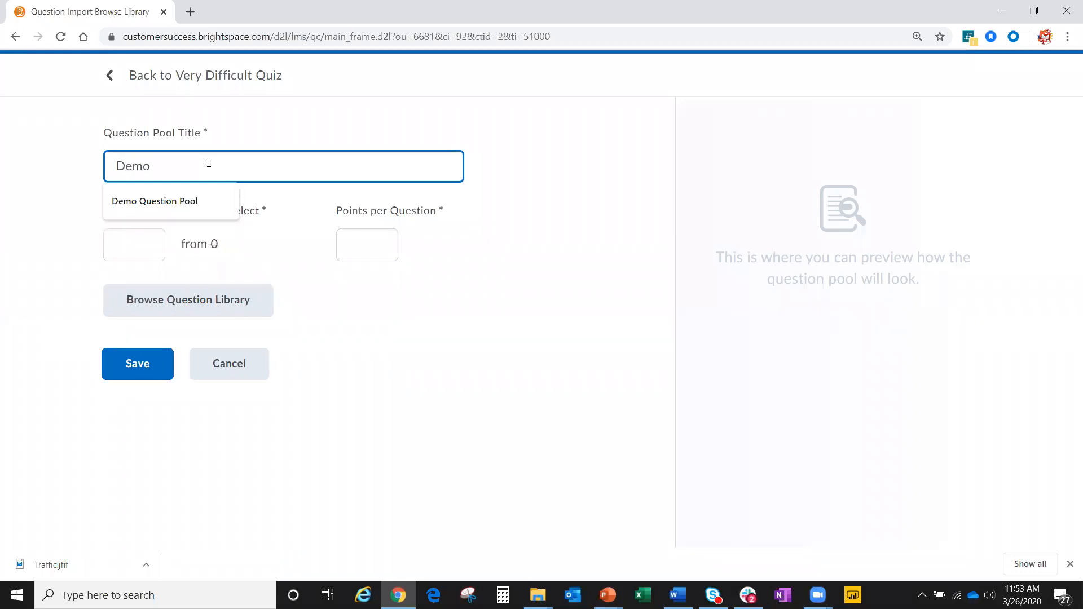
key(BackSpace)
key(BackSpace)
key(BackSpace)
key(BackSpace)
text(Tip)
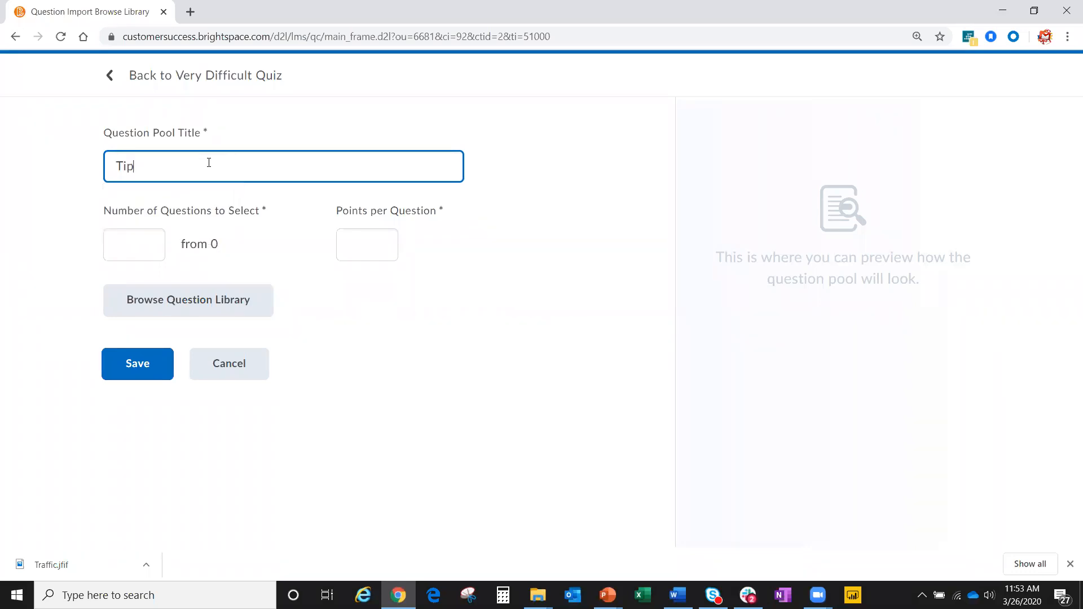
text(s and Tricks Question Pool)
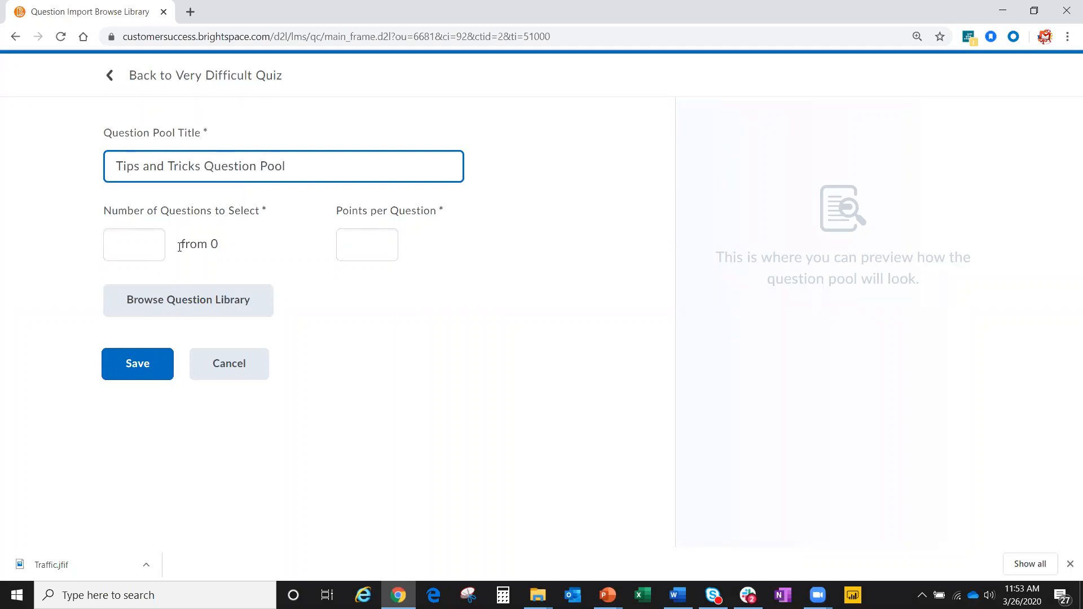
Set the pool to select 2 questions and add all questions of "question library Section" from the Question Library
click(142, 248)
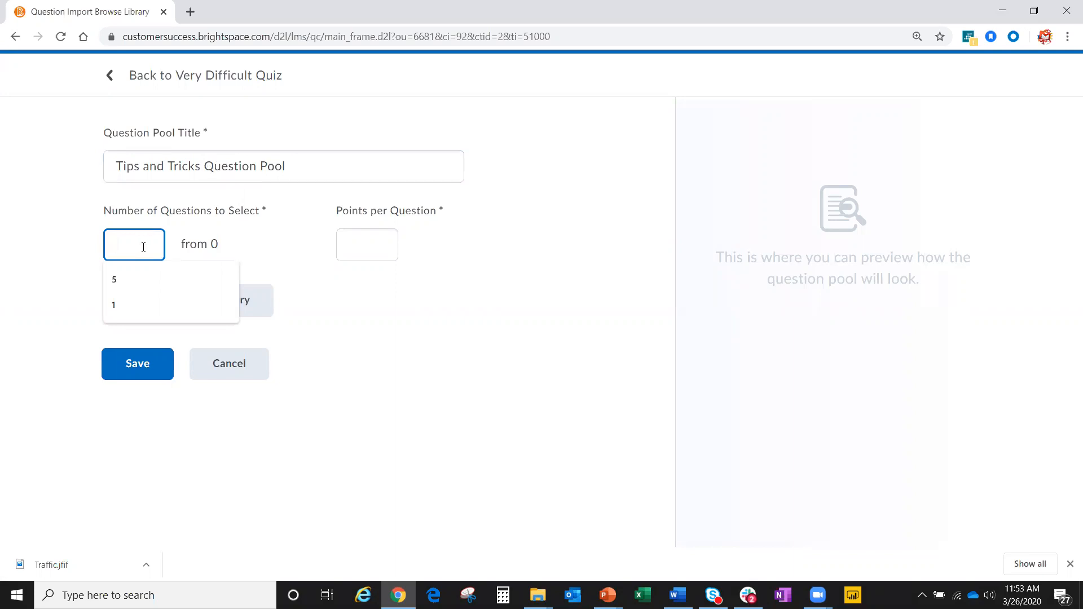
text(2)
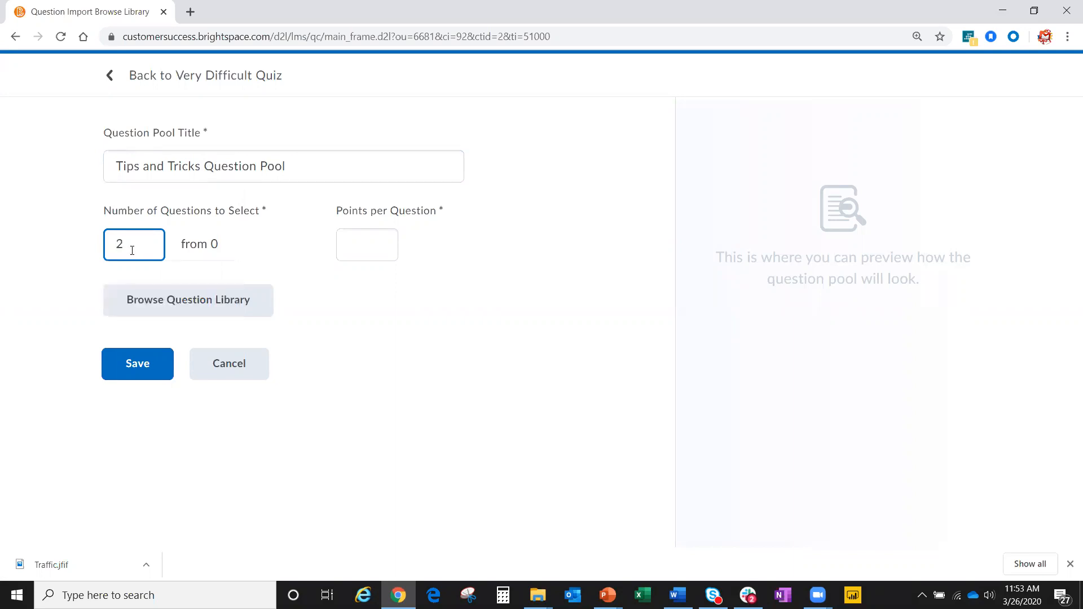
click(172, 300)
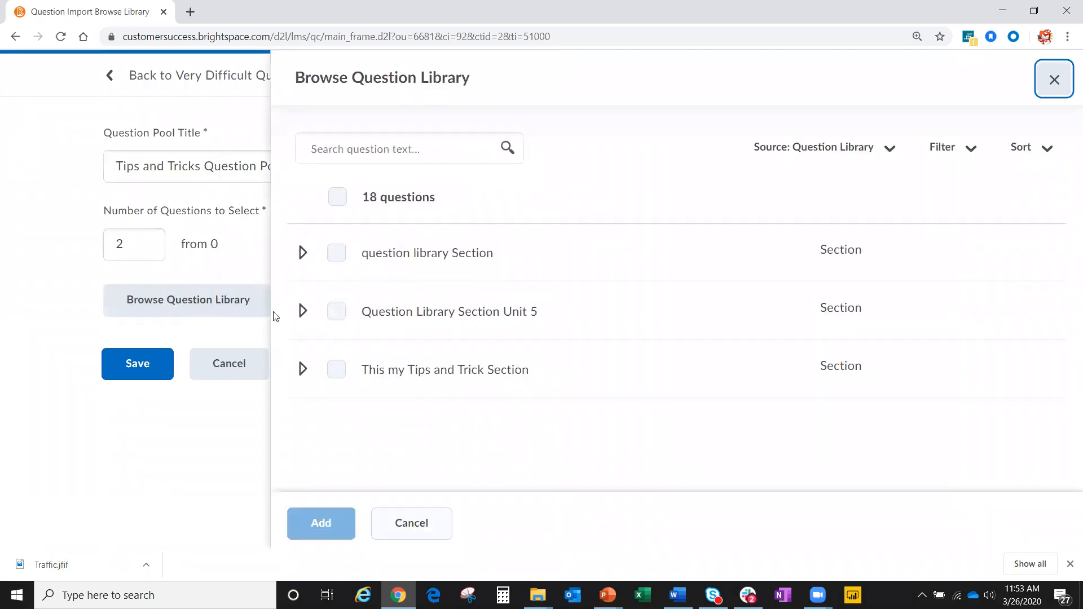
click(336, 253)
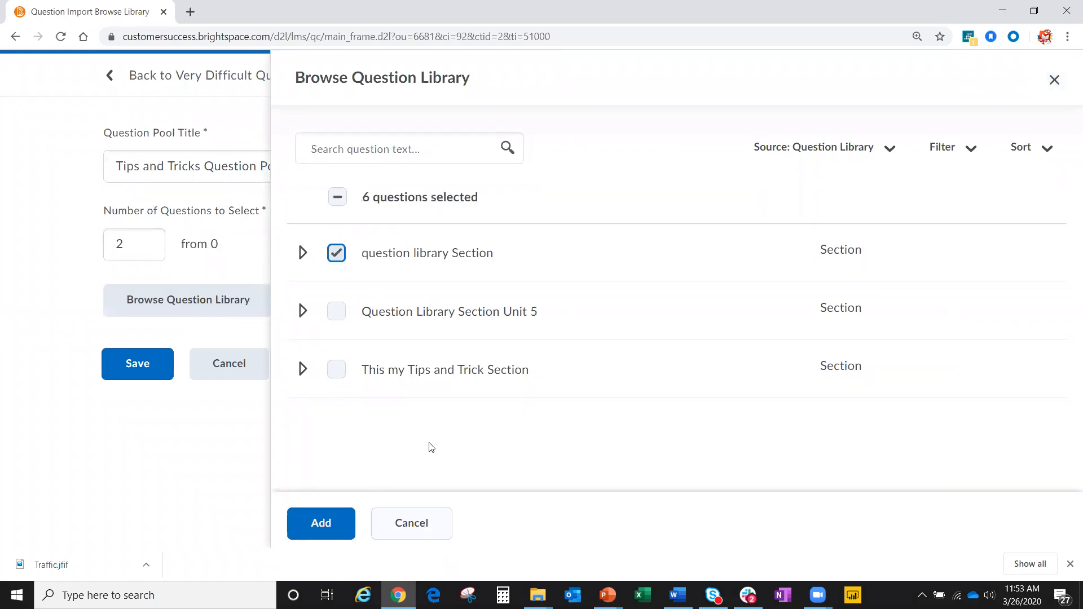
click(323, 521)
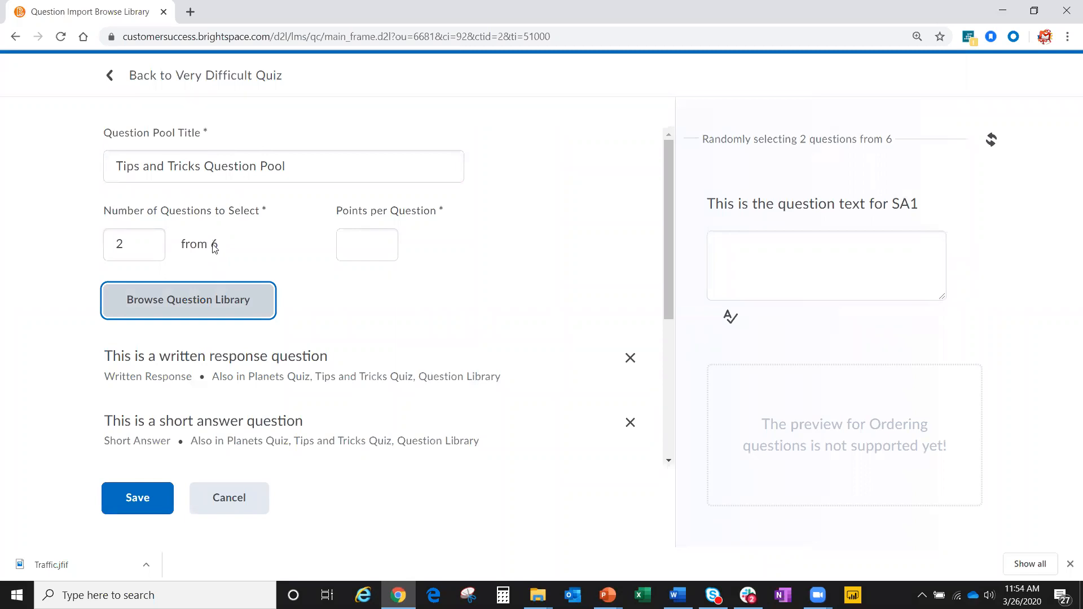
Set the pool's points per question to 1, check its list of questions and save the pool
click(115, 244)
text(1)
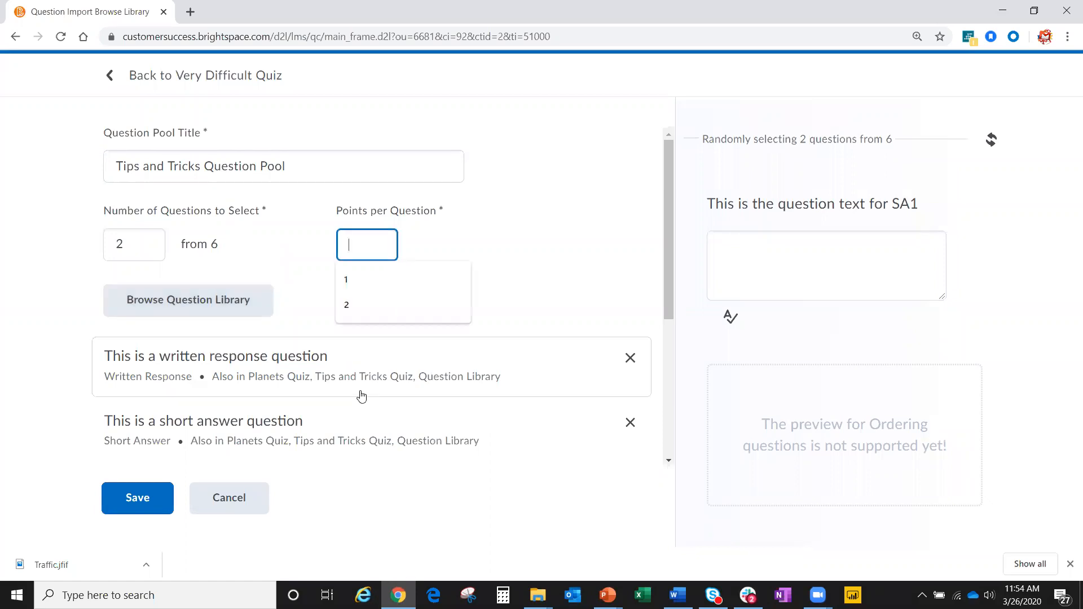
scroll(282, 329, down, 1)
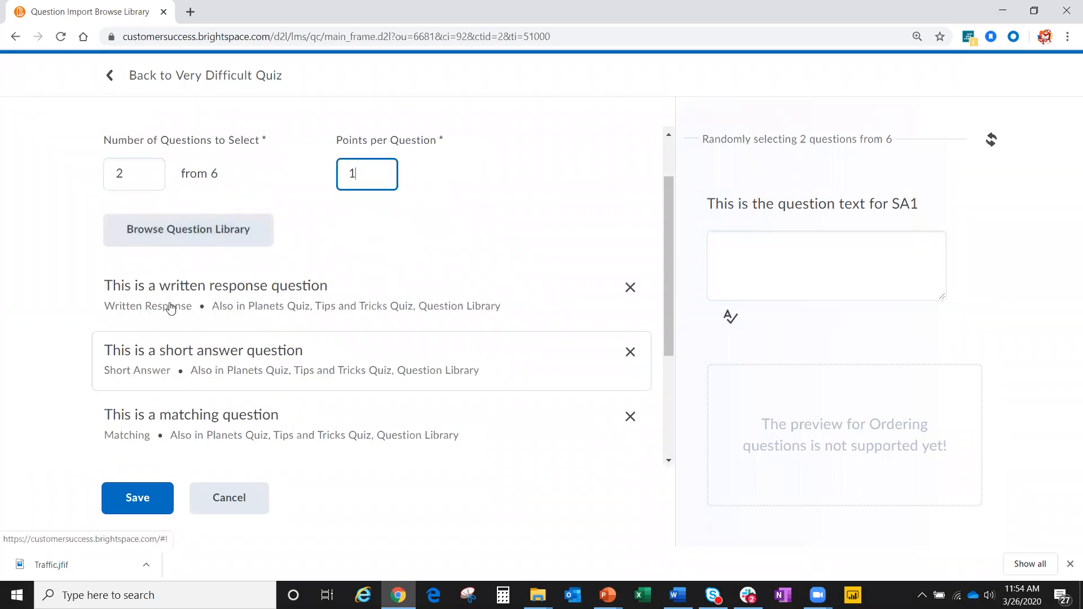
scroll(244, 383, down, 2)
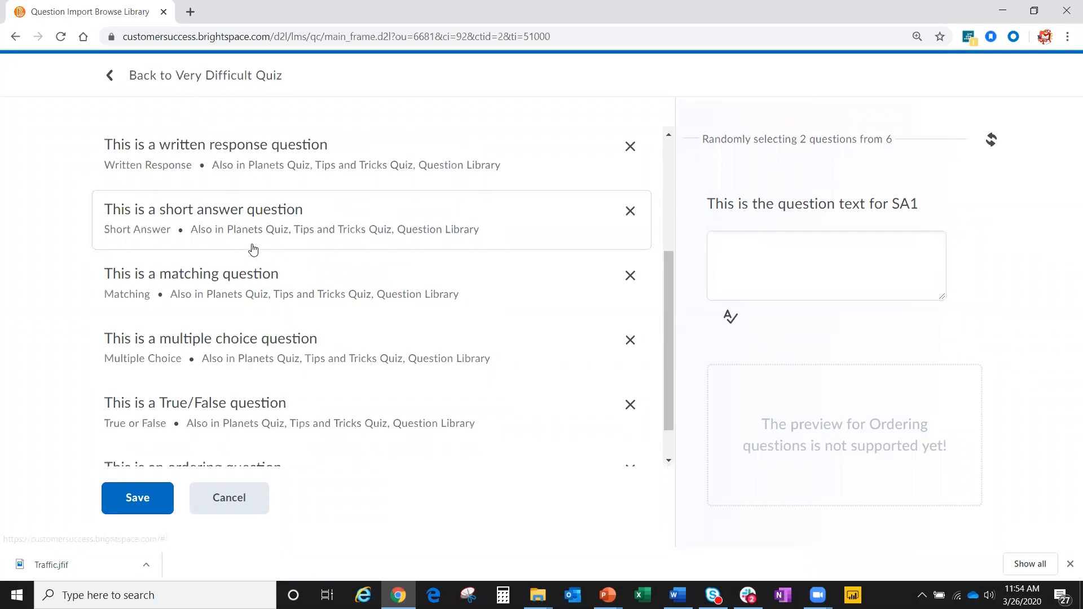
scroll(229, 303, down, 1)
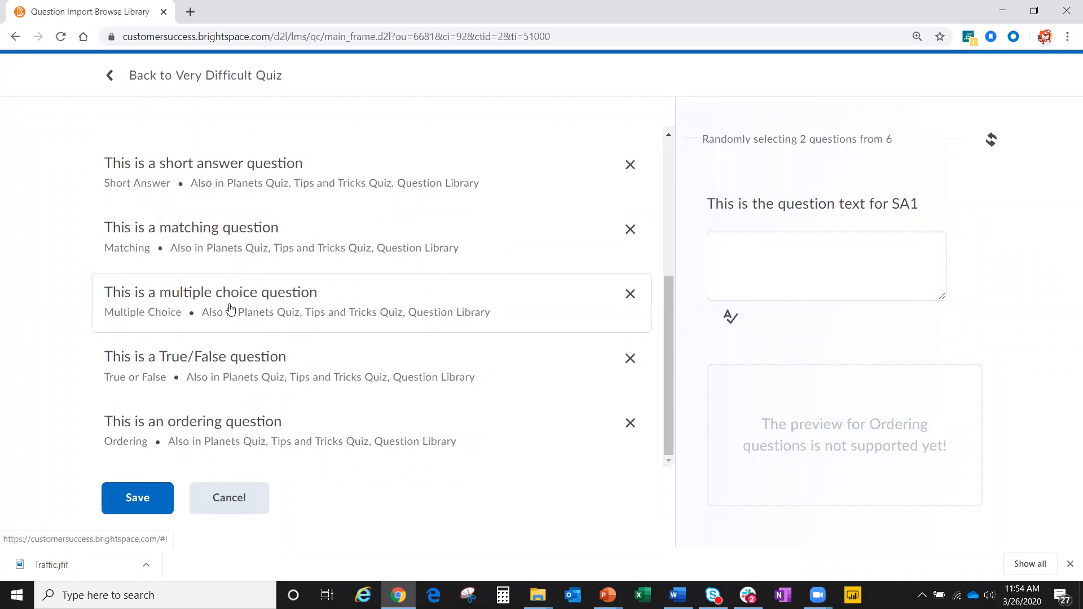
click(146, 499)
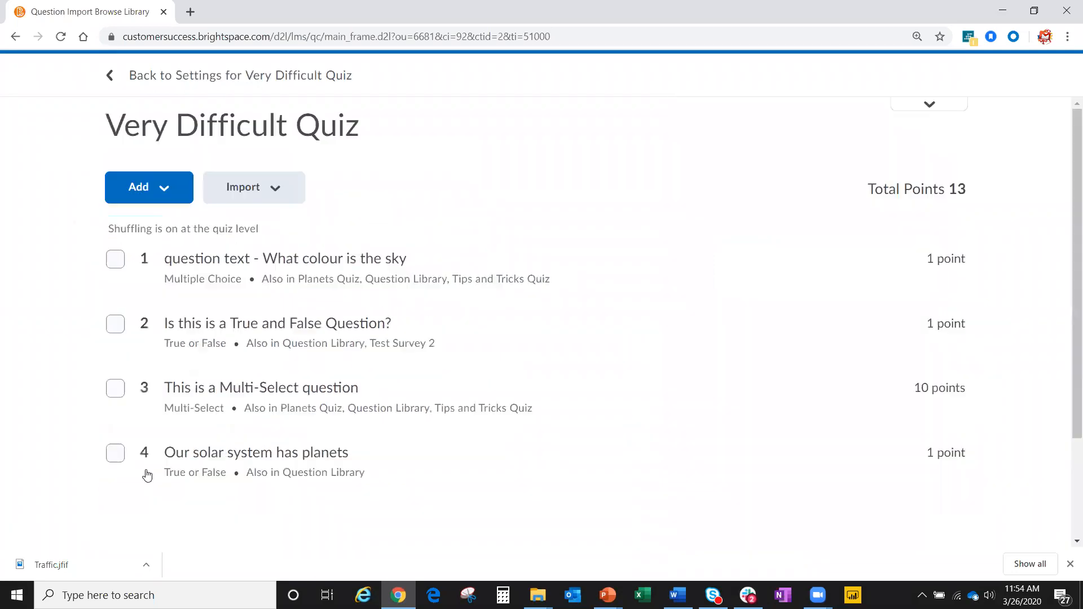
Review the quiz's question list including the Tips and Tricks Question Pool, and the options for adding and importing questions
scroll(247, 402, down, 2)
scroll(245, 402, up, 2)
scroll(245, 402, down, 2)
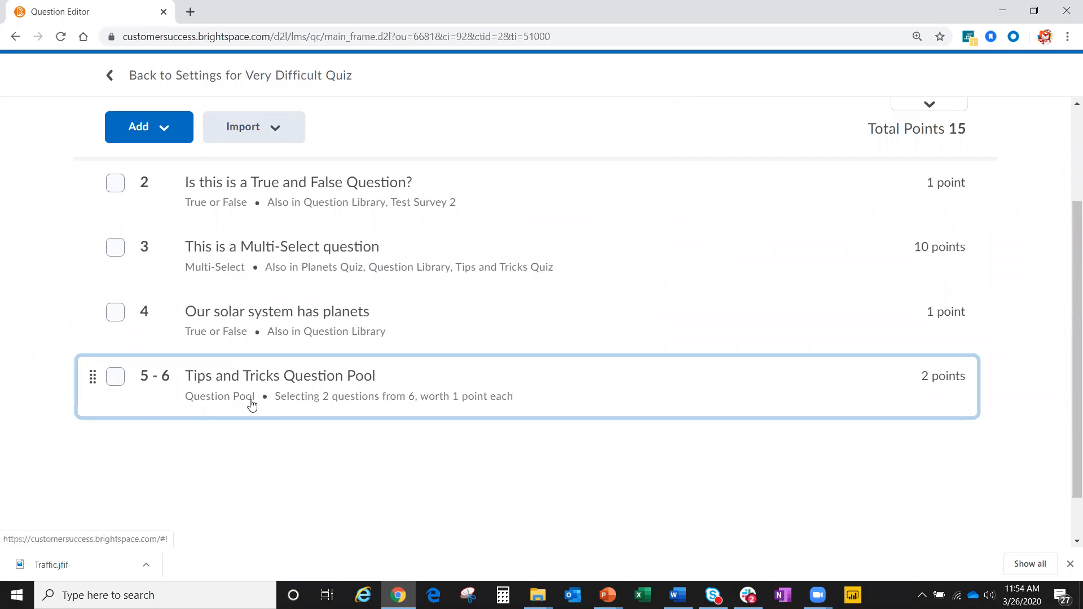
scroll(250, 402, up, 1)
scroll(209, 237, up, 1)
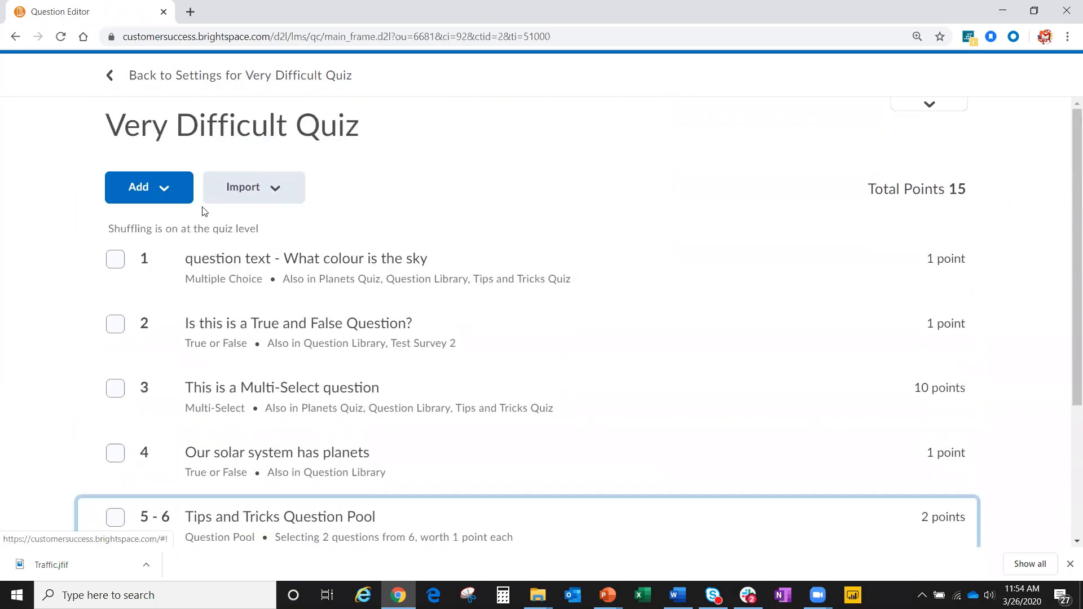
click(171, 187)
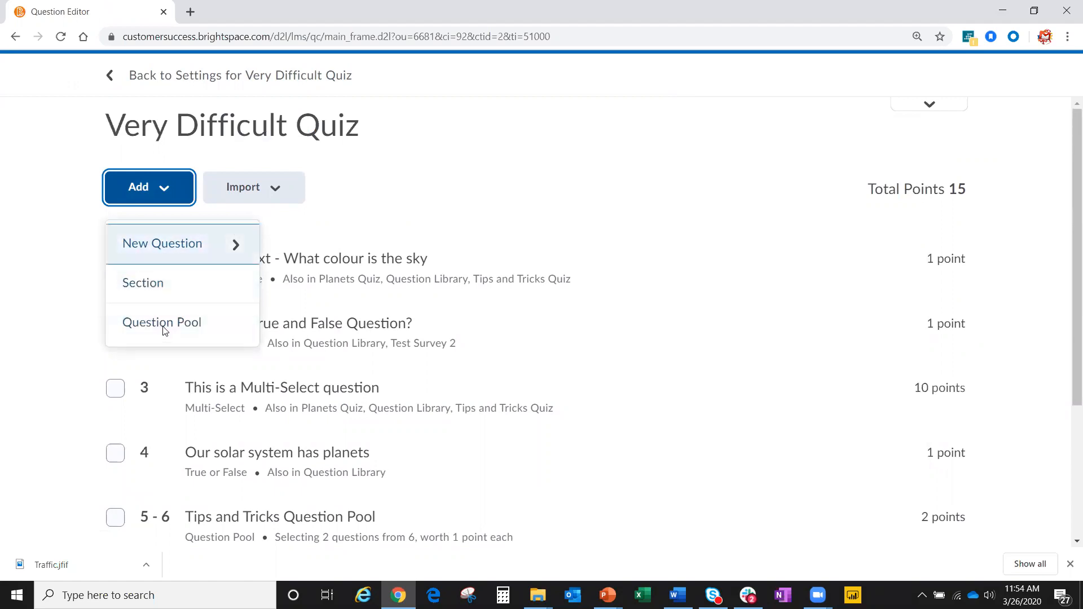
click(265, 189)
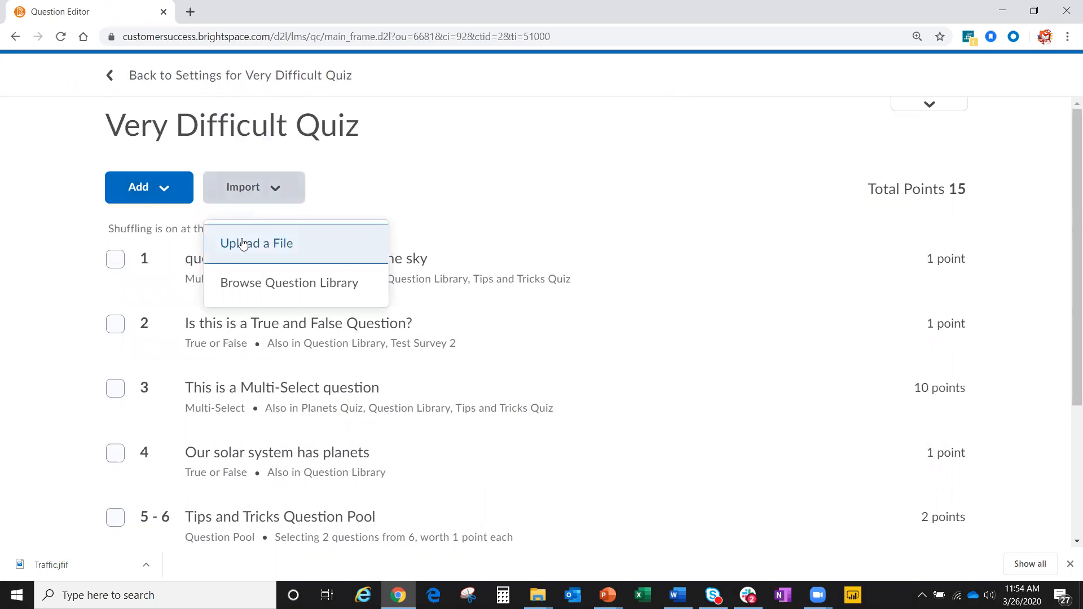
click(389, 192)
Return to the settings for the Very Difficult Quiz and open its restrictions
click(108, 77)
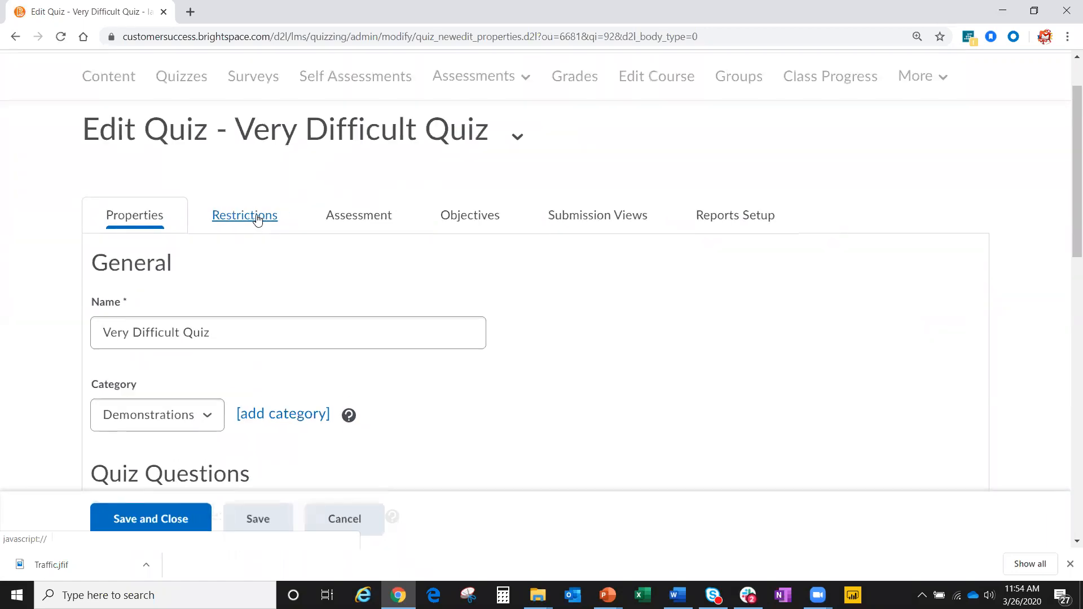
scroll(237, 254, down, 2)
scroll(241, 192, up, 1)
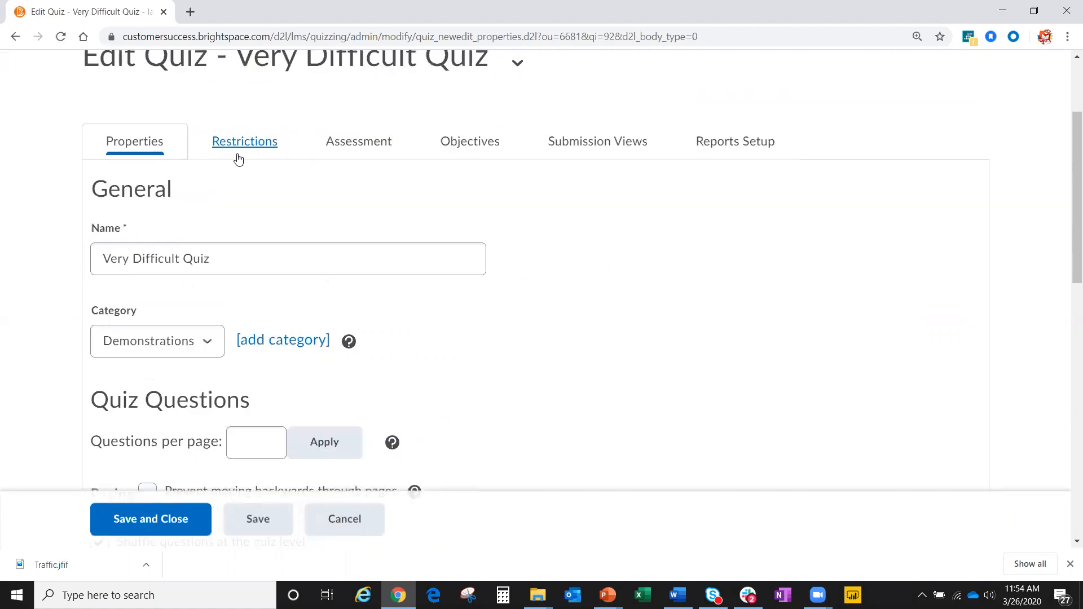
click(239, 151)
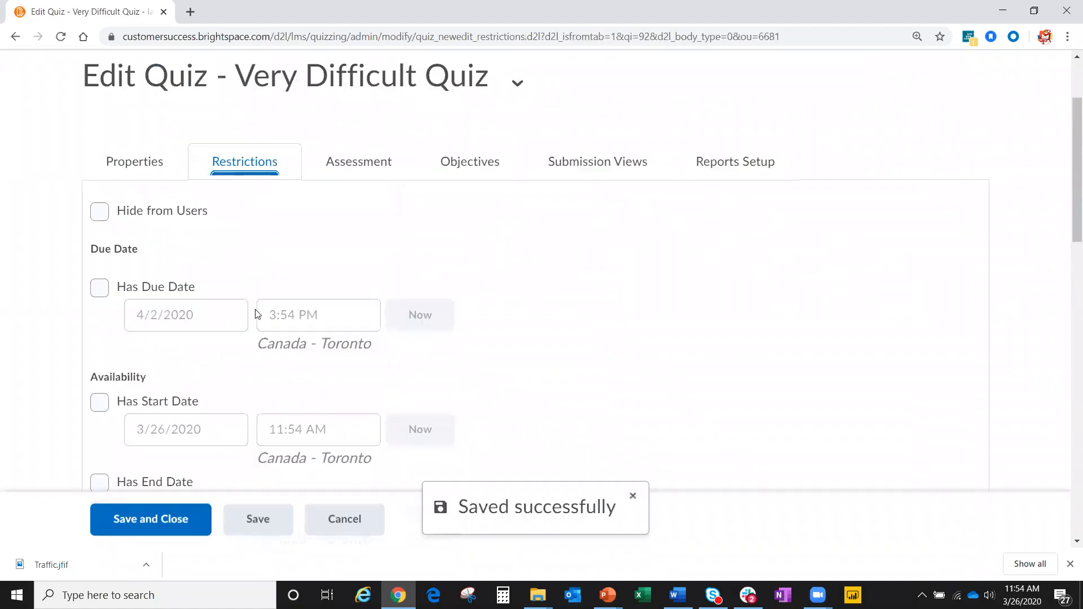
Review the quiz's user visibility, due date, start and end dates, and release condition settings
scroll(271, 288, down, 1)
click(99, 202)
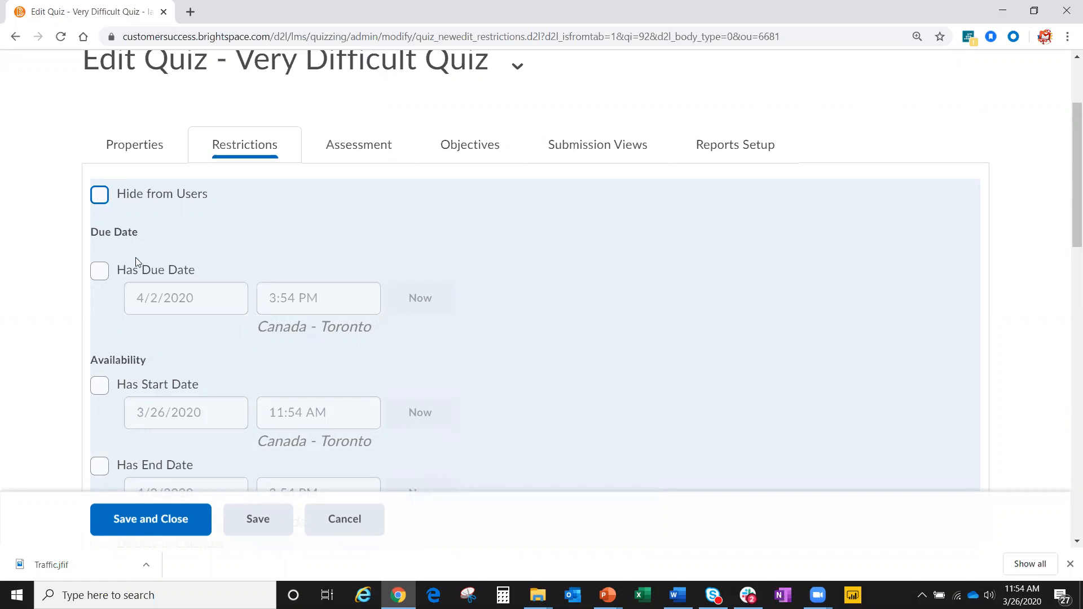
scroll(135, 257, down, 2)
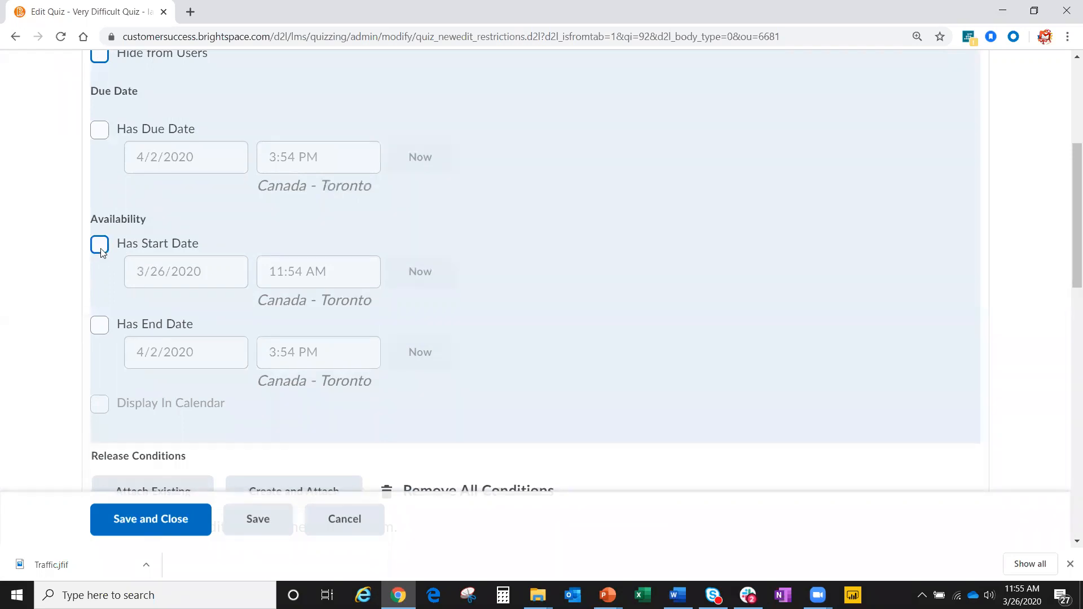
scroll(103, 330, down, 2)
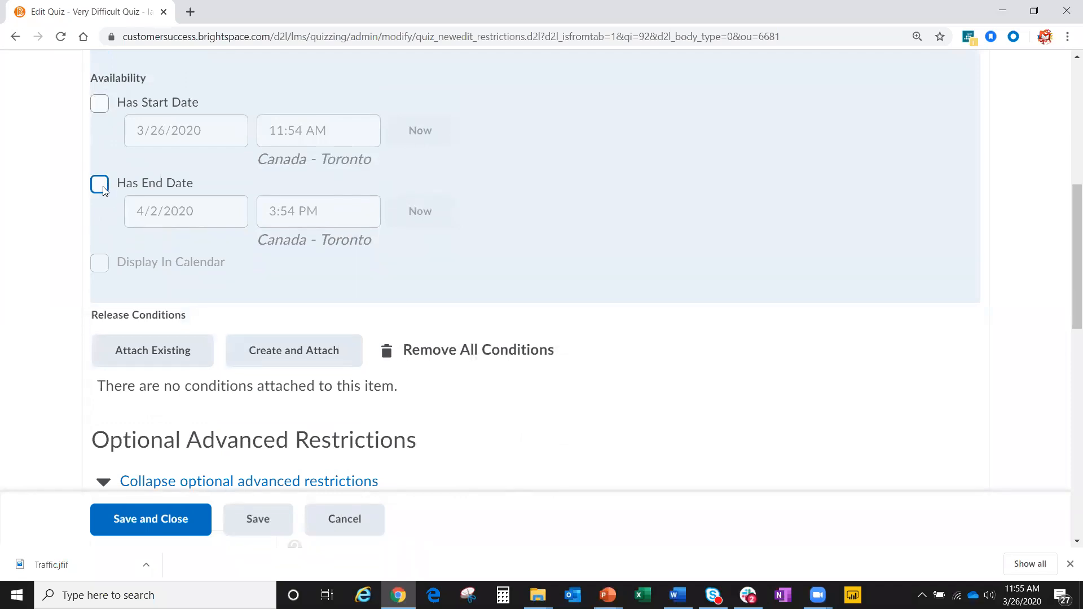
scroll(126, 225, up, 3)
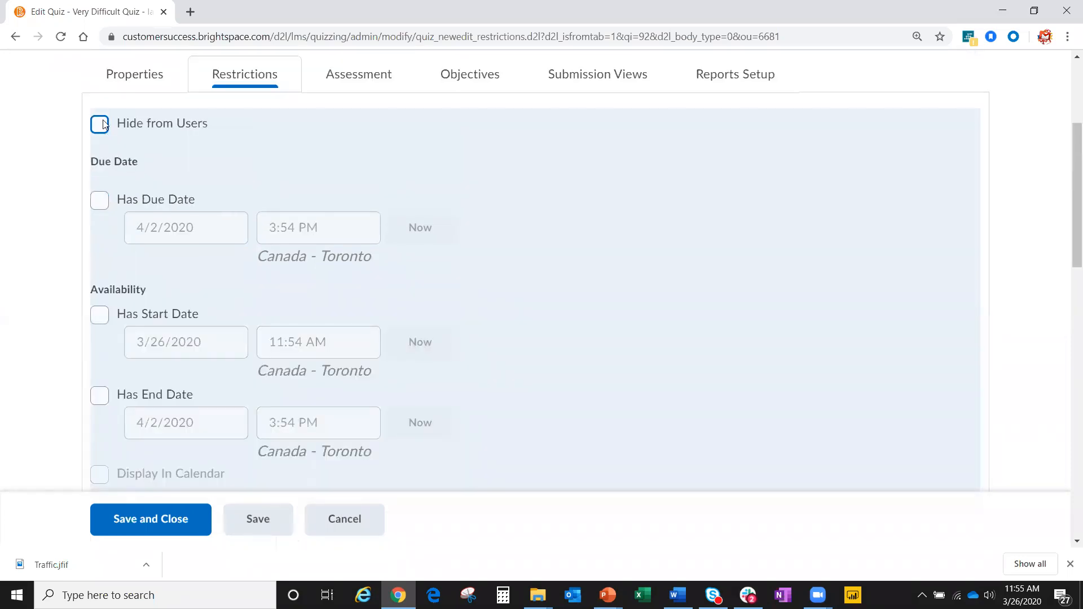
scroll(202, 236, down, 5)
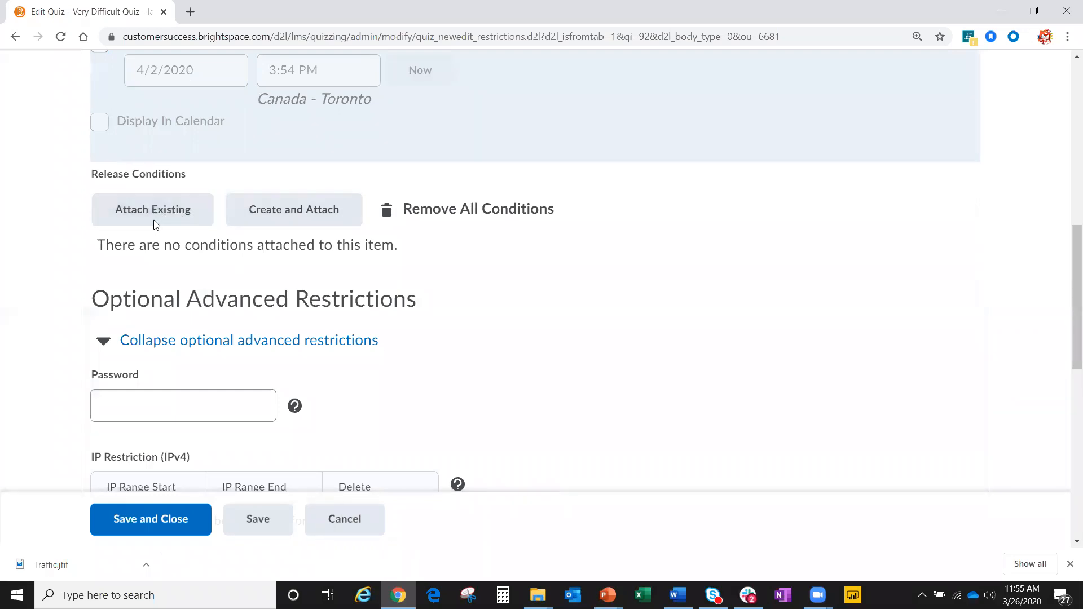
scroll(156, 226, down, 1)
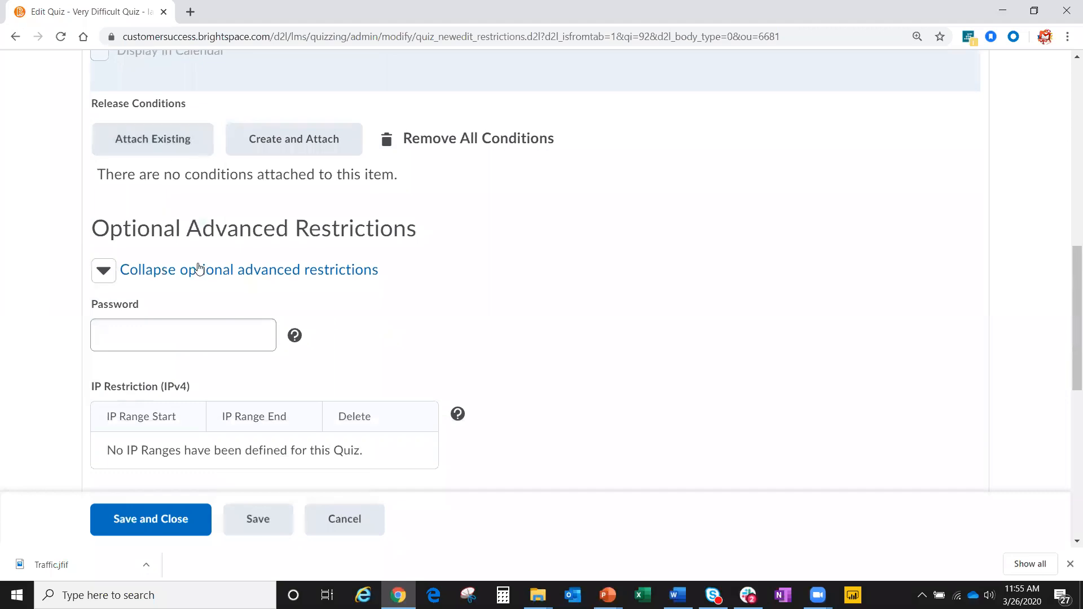
scroll(187, 237, down, 1)
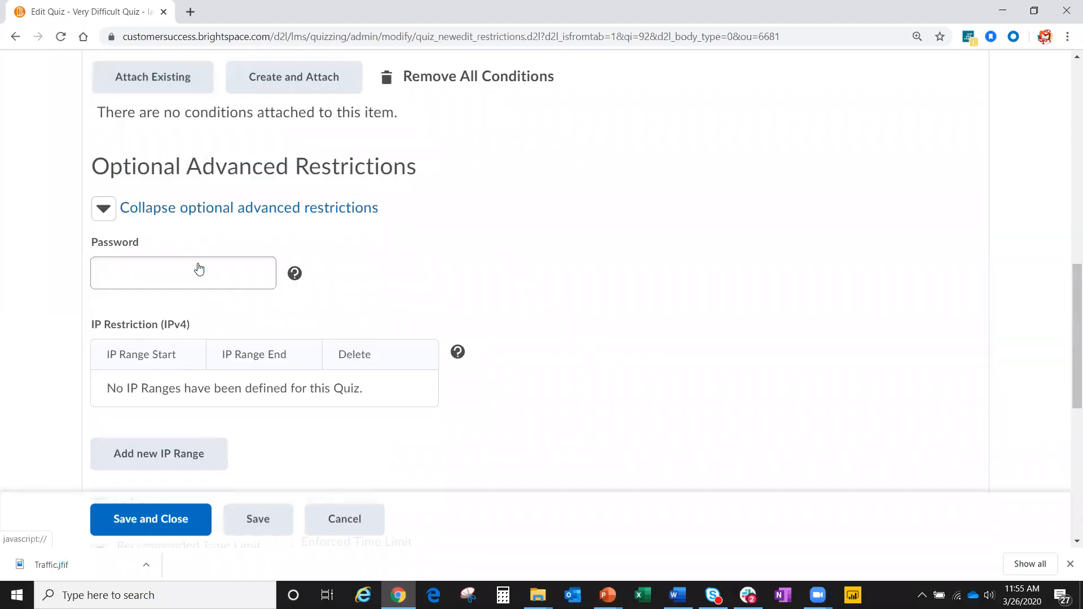
Collapse and re-expand the optional advanced restrictions, and examine the password and IP restriction settings
click(110, 260)
click(243, 200)
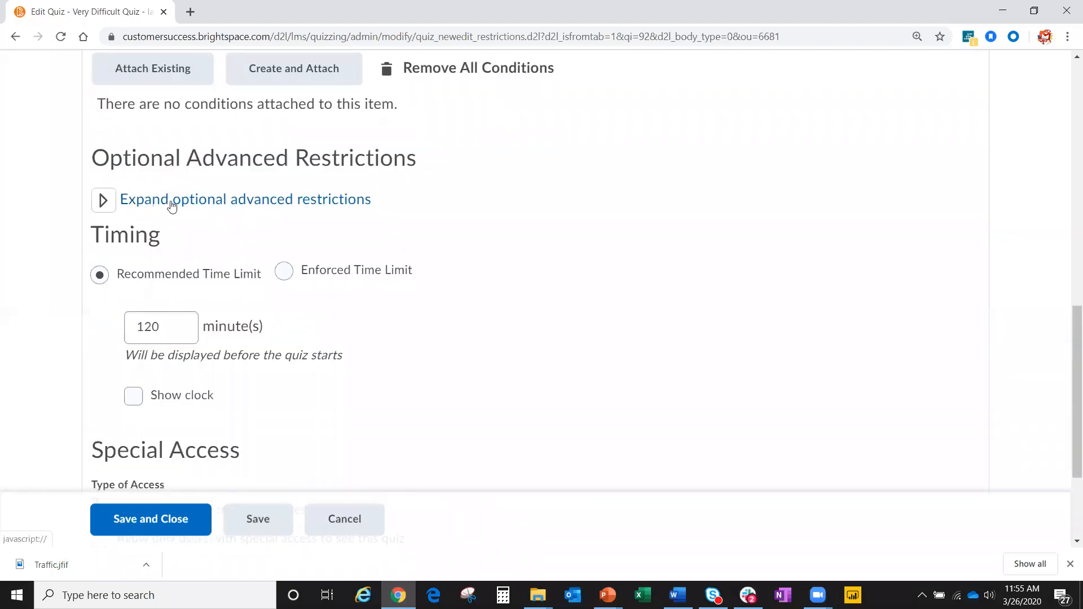
click(103, 201)
scroll(150, 267, down, 2)
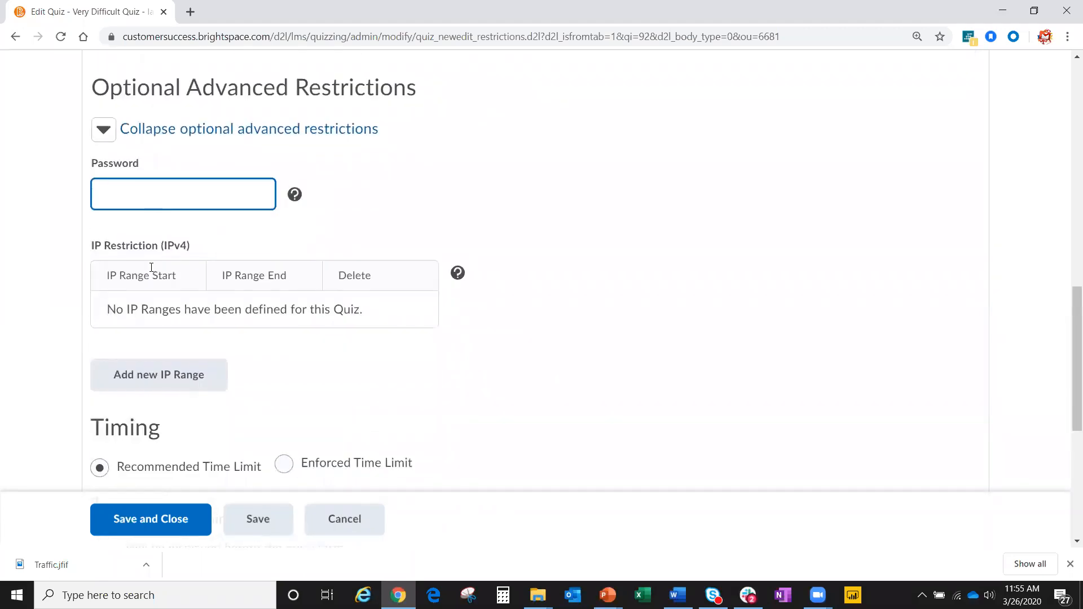
click(137, 126)
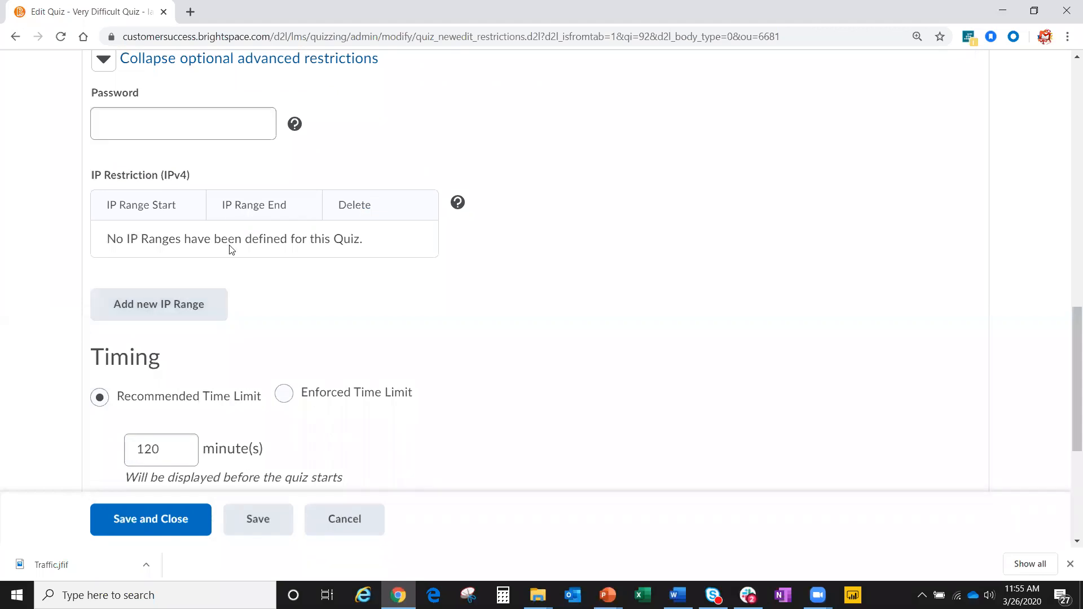
Set the quiz's recommended time limit to 4 minutes and view the special access options
scroll(361, 293, down, 1)
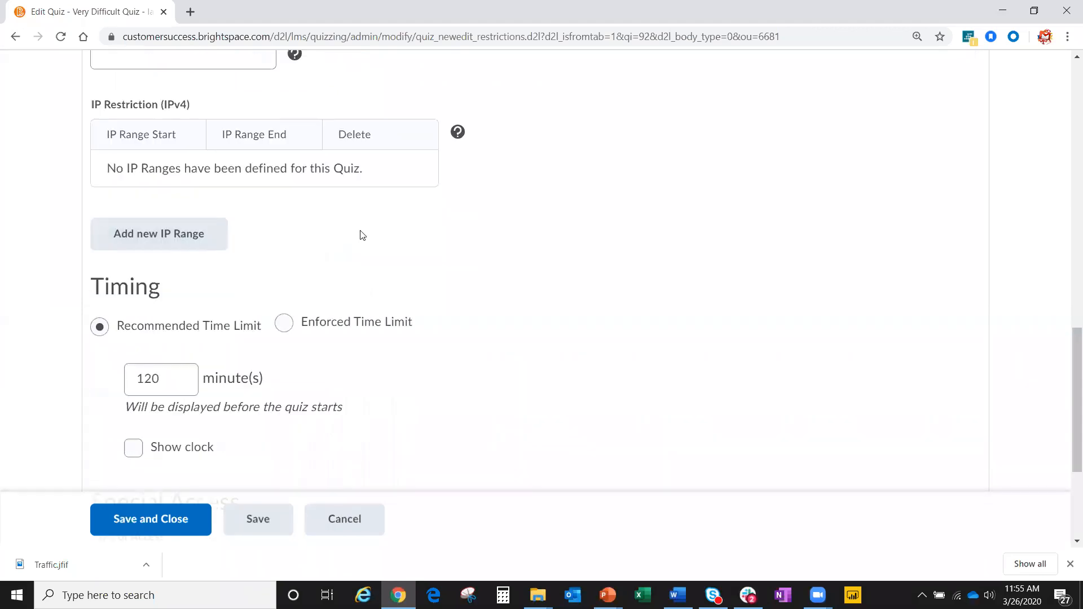
scroll(356, 235, down, 1)
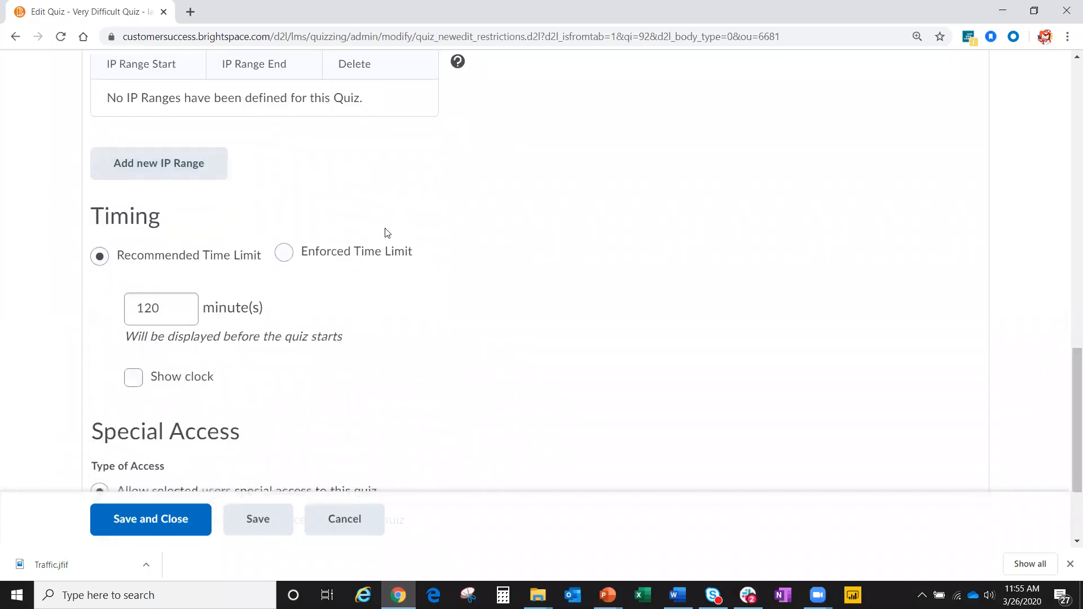
scroll(149, 280, down, 1)
drag(175, 238, 126, 241)
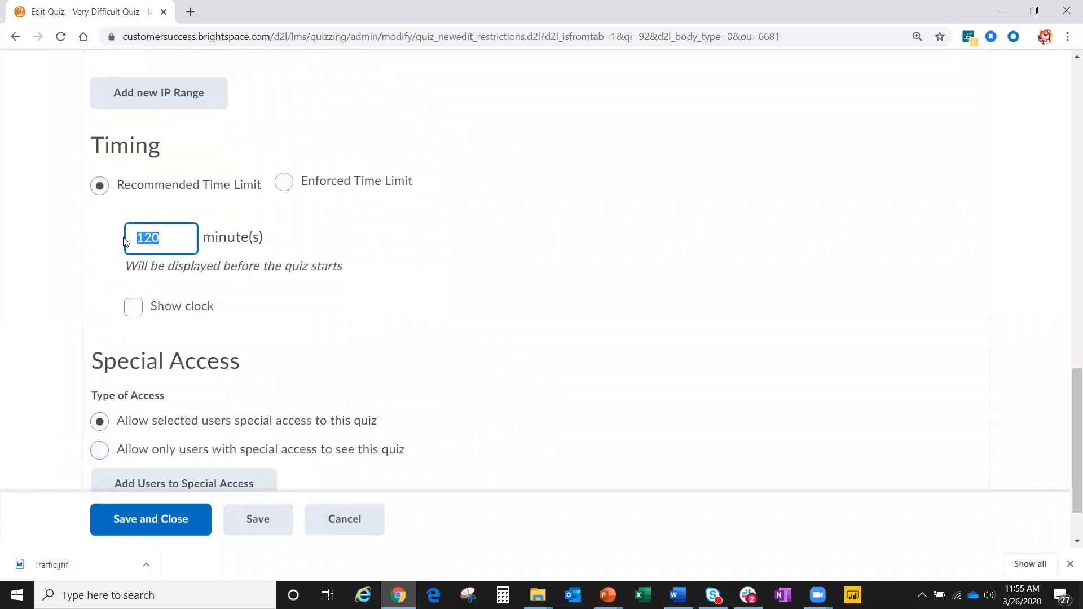
text(4)
click(335, 244)
click(90, 187)
click(282, 183)
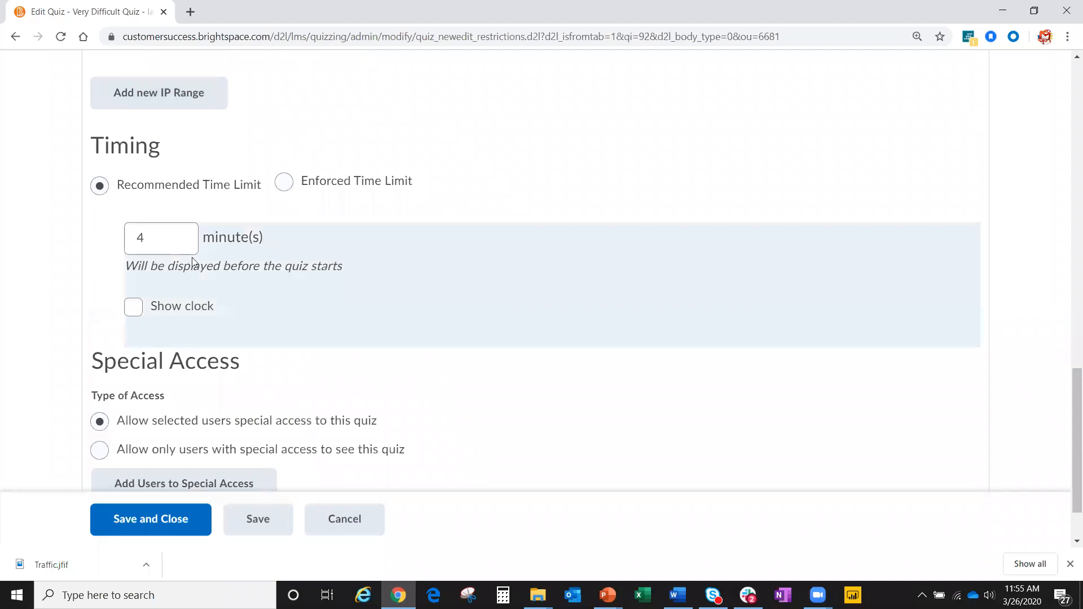
scroll(170, 267, down, 1)
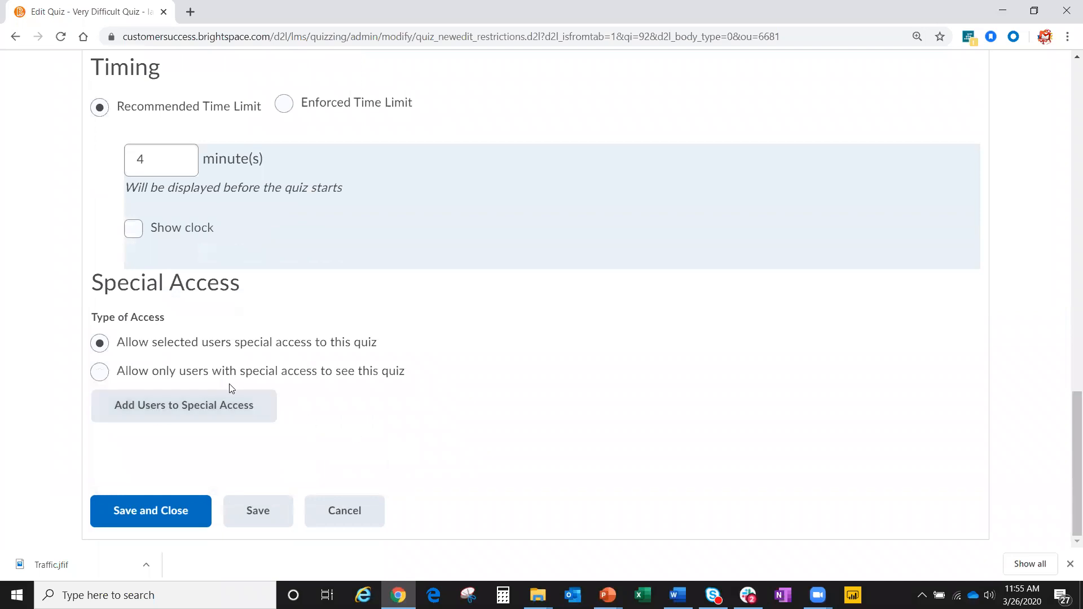
In the quiz's assessment settings, link it to the Individual Assignment 3 grade item and allow automatic export to grades
scroll(220, 423, up, 15)
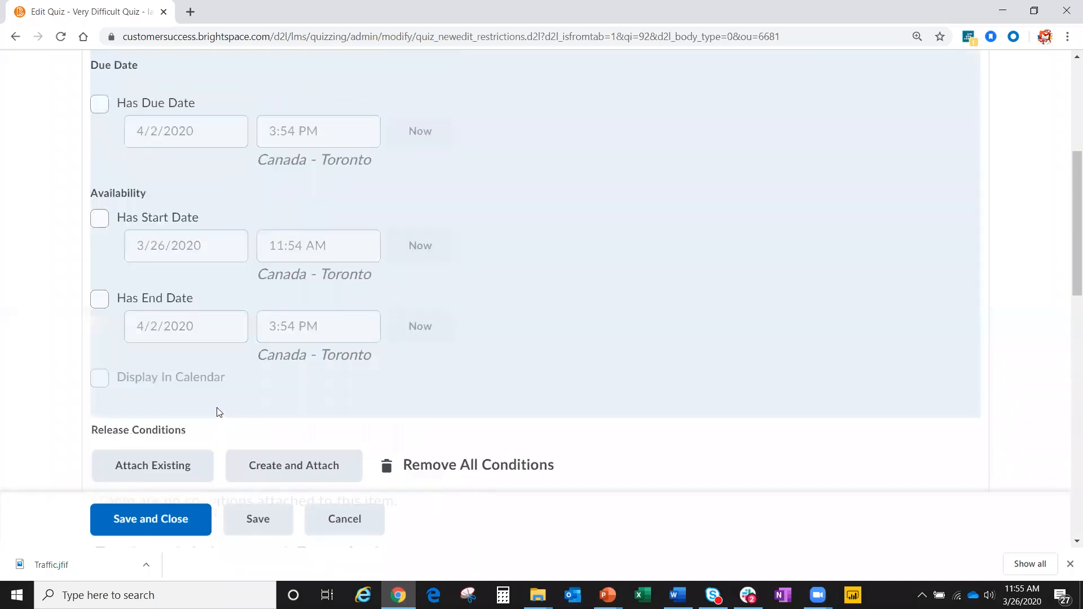
scroll(216, 407, up, 3)
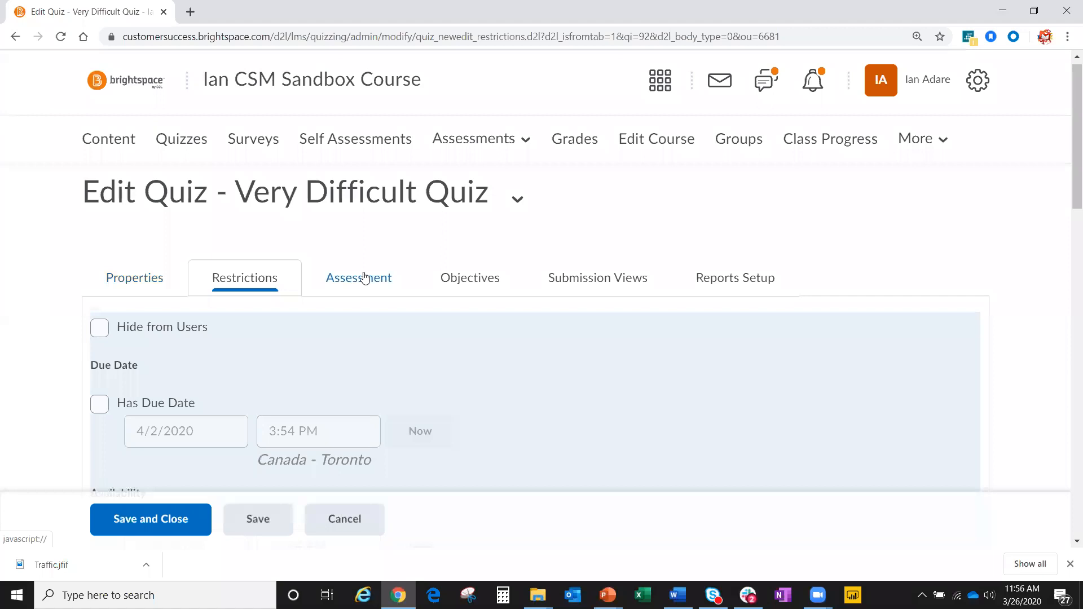
click(346, 283)
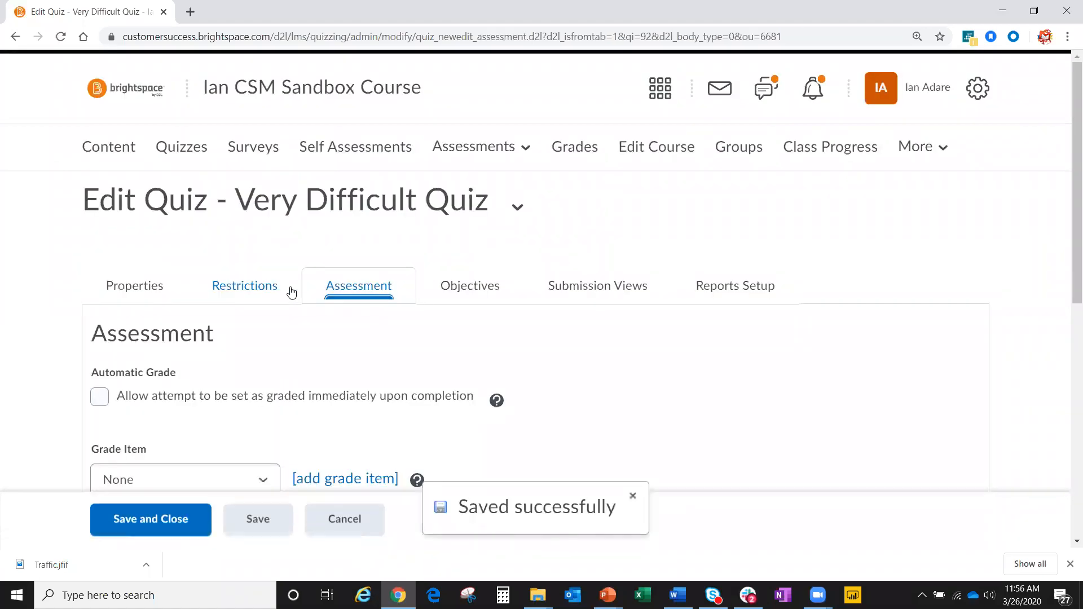
scroll(282, 295, down, 3)
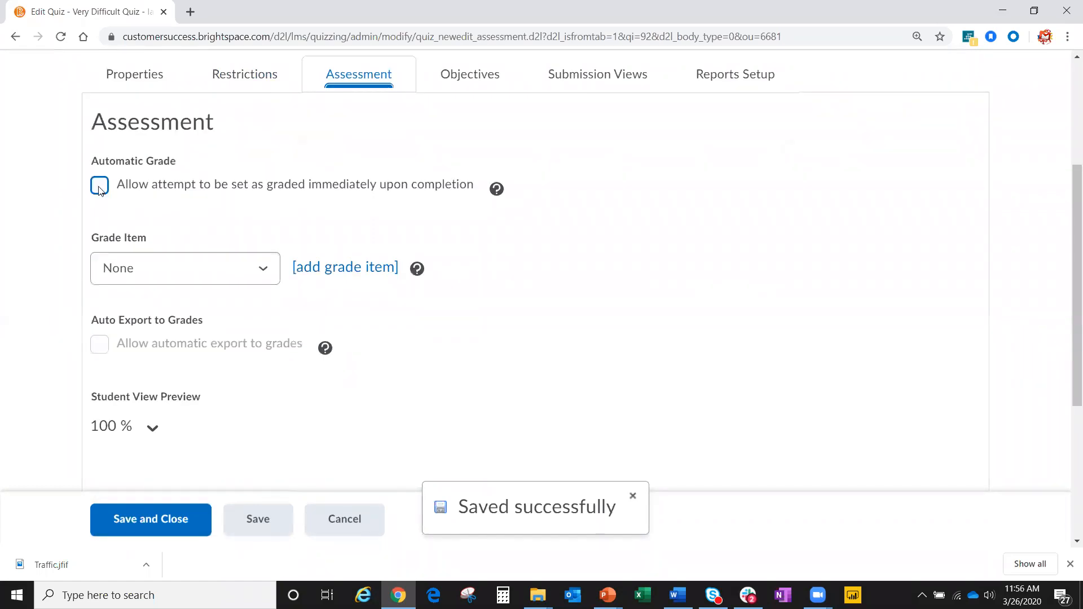
click(226, 262)
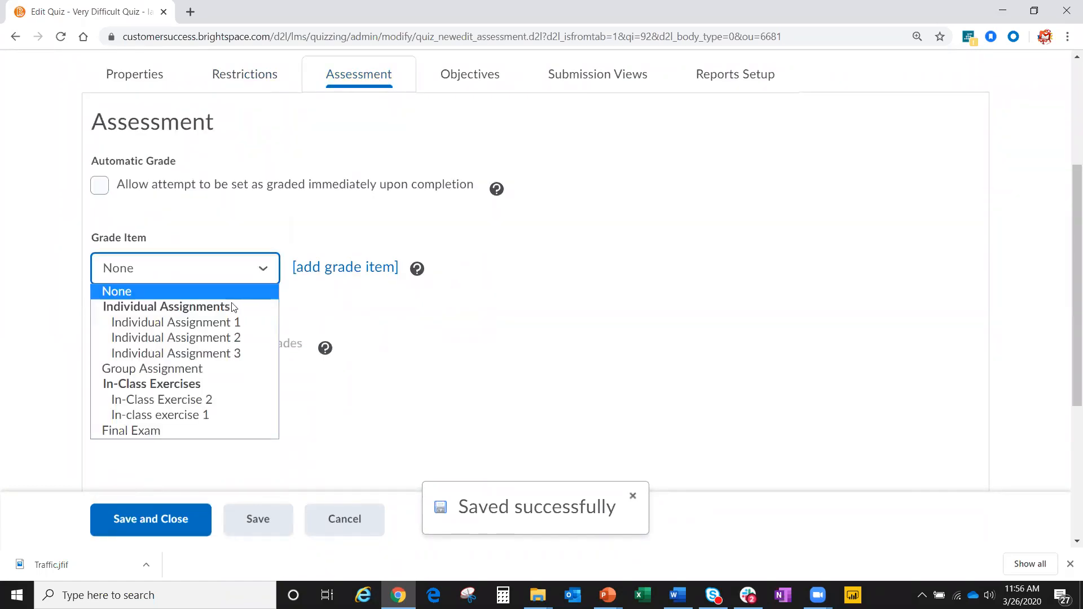
click(176, 353)
click(99, 344)
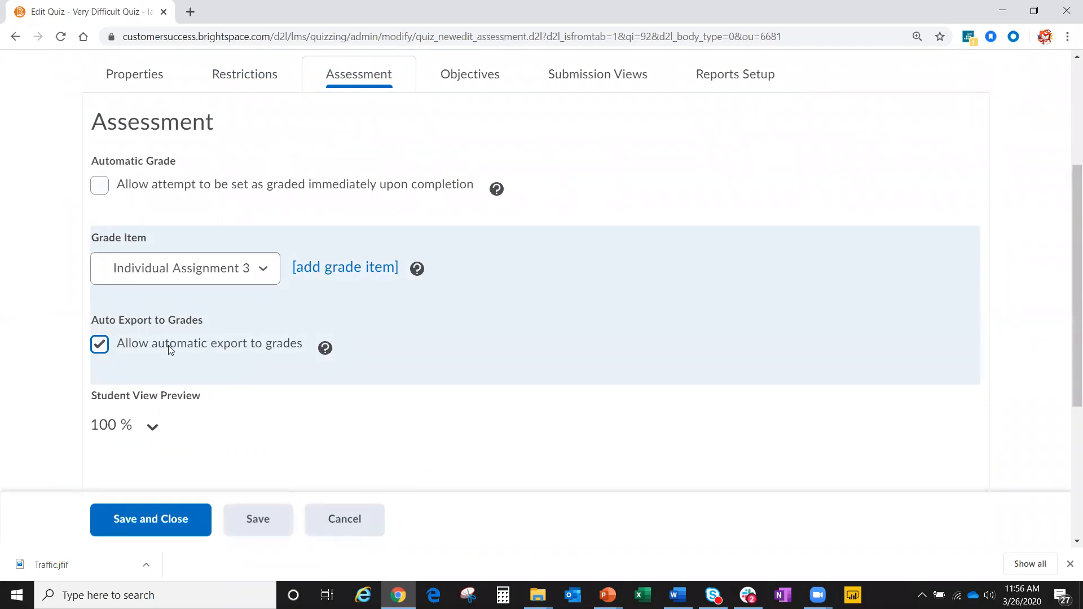
Examine the choices for the number of attempts allowed and the overall grade calculation
scroll(192, 345, down, 5)
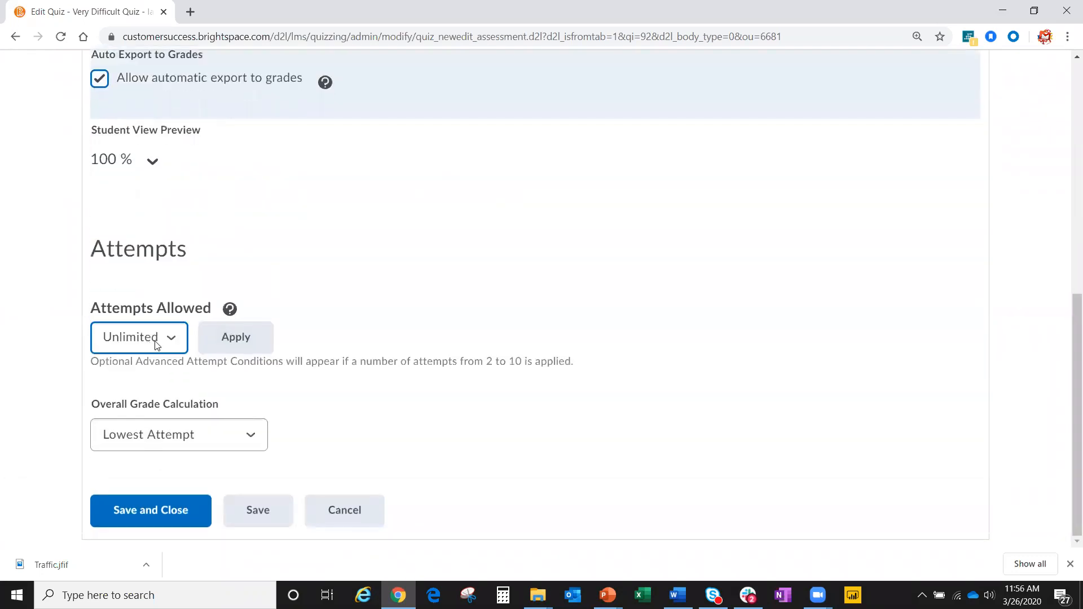
click(158, 340)
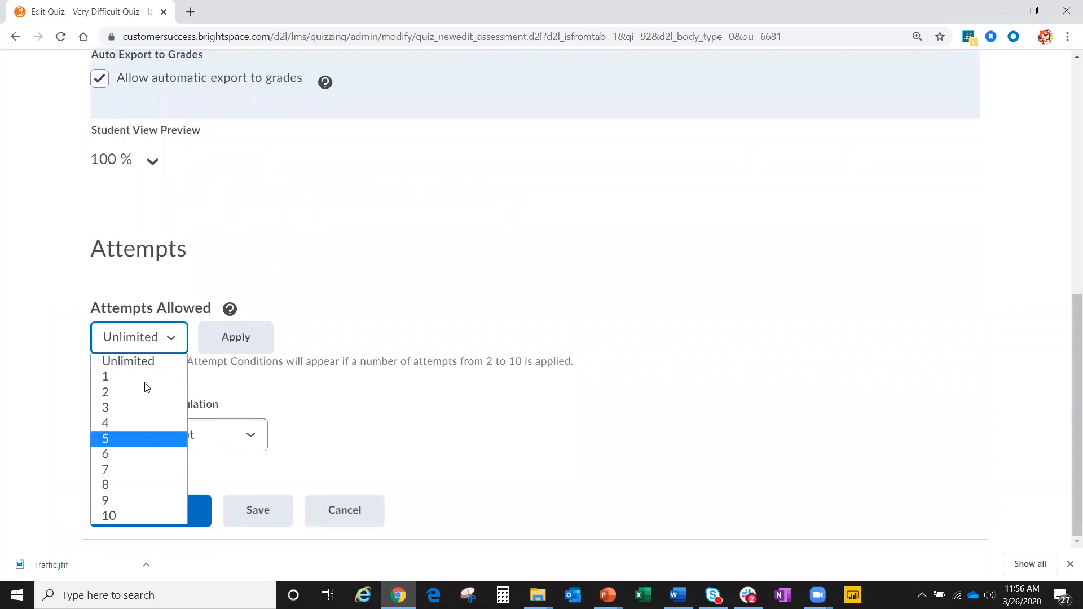
click(169, 343)
click(225, 437)
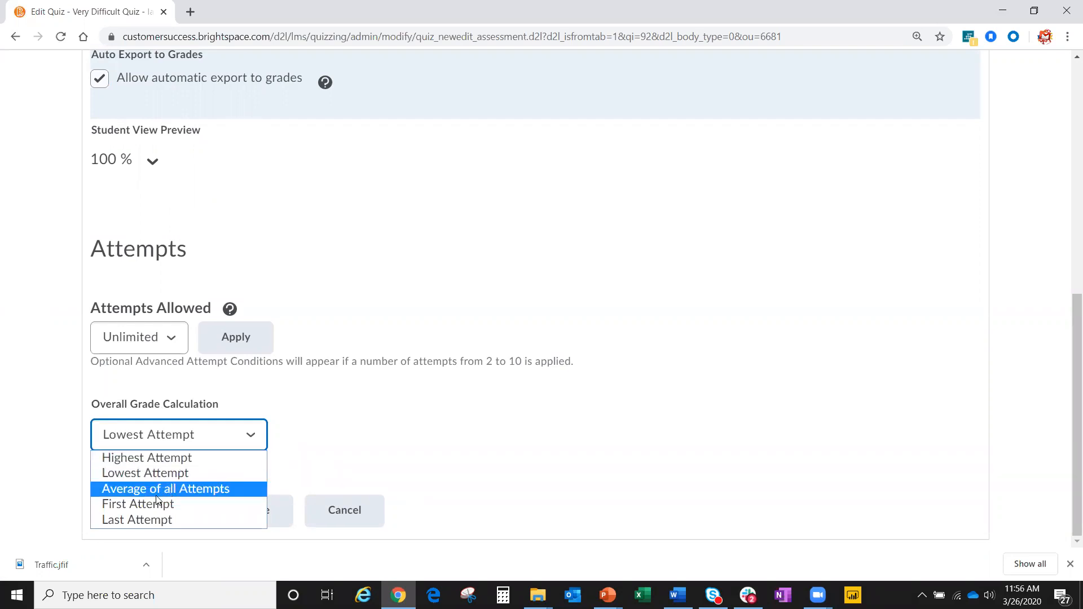
click(202, 442)
Open the quiz's submission views and review the default view and the additional Show Everything view
scroll(361, 440, up, 10)
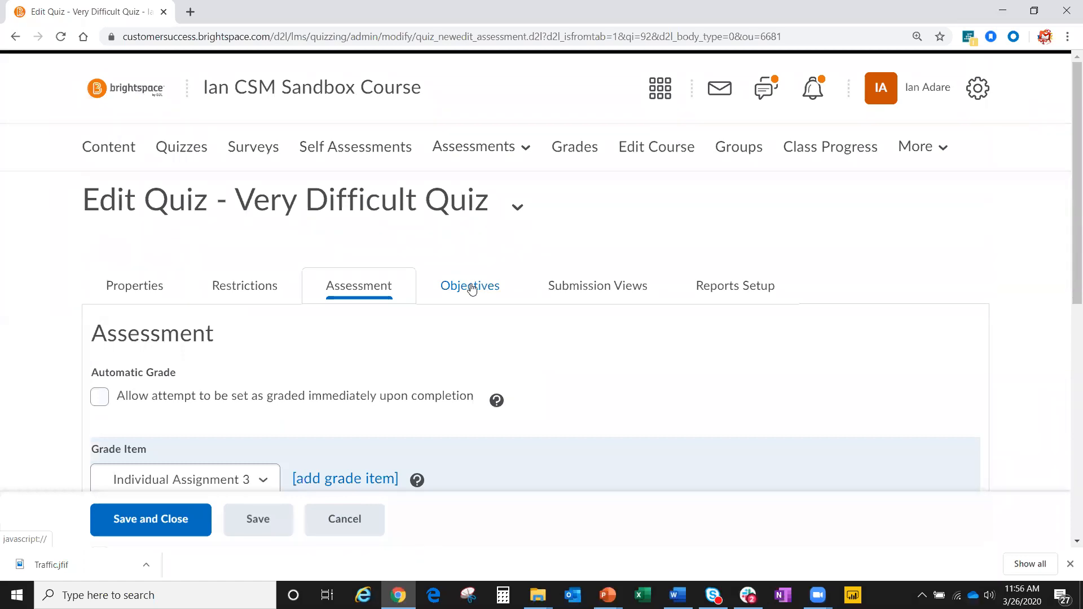
click(571, 291)
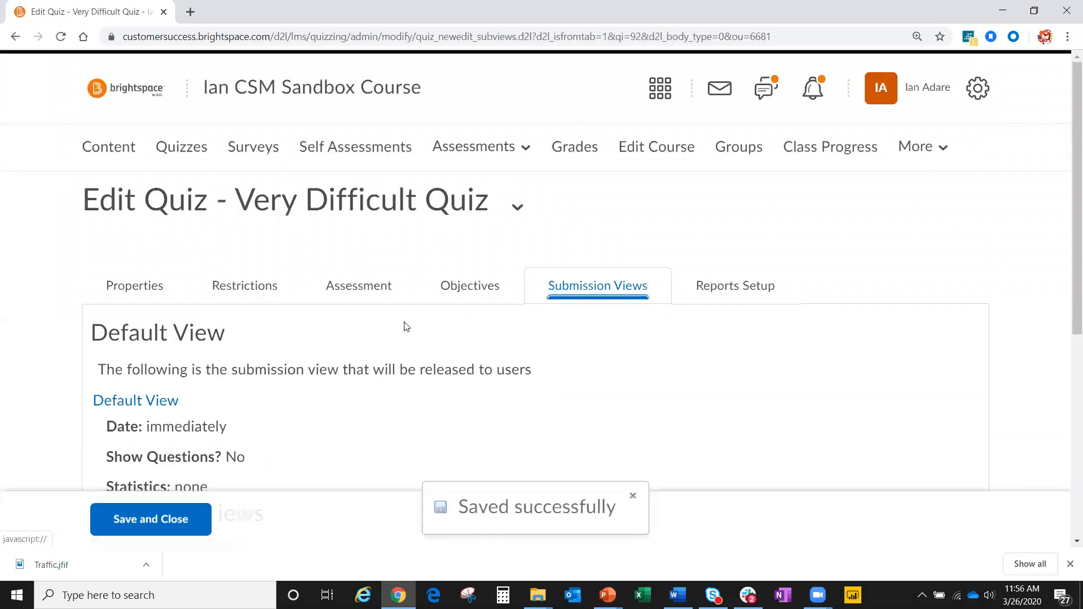
scroll(265, 408, down, 1)
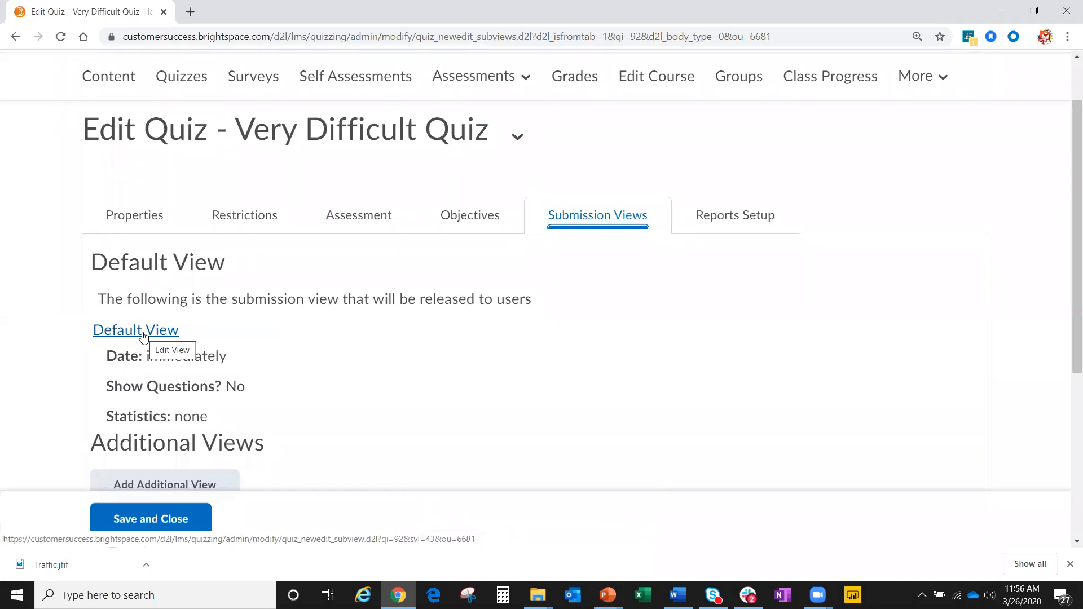
scroll(316, 384, down, 3)
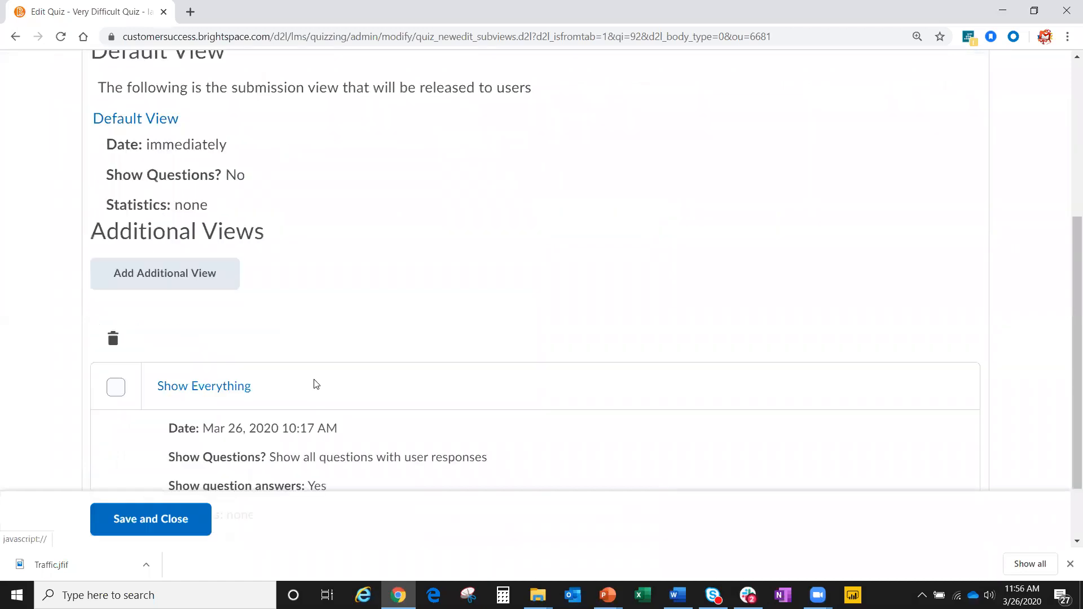
scroll(218, 382, down, 1)
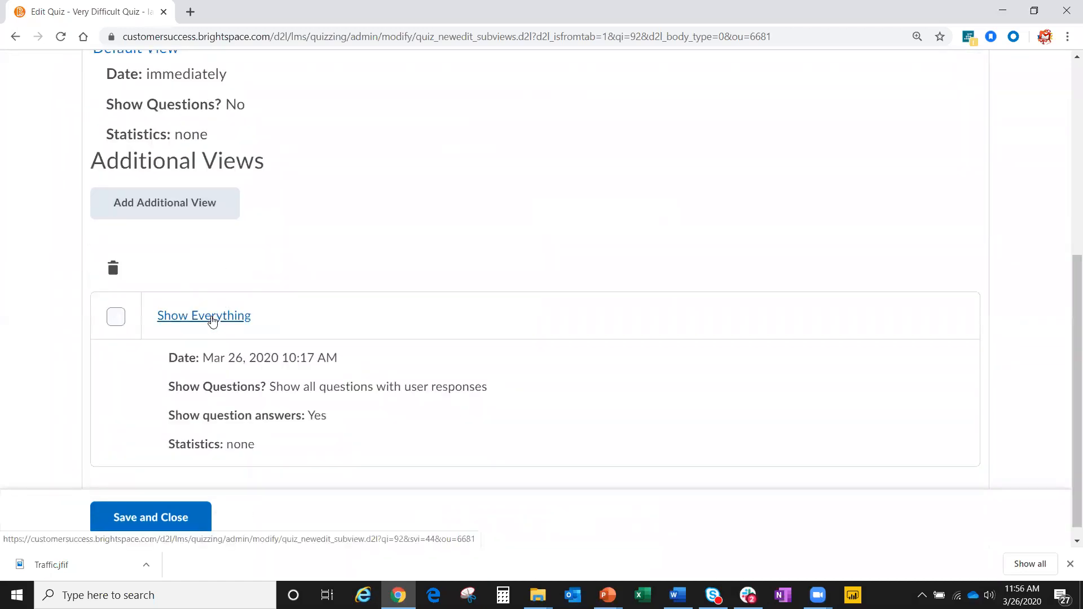
Add an additional submission view named "Show Questions" with the message "This will show students the question and answers"
click(178, 205)
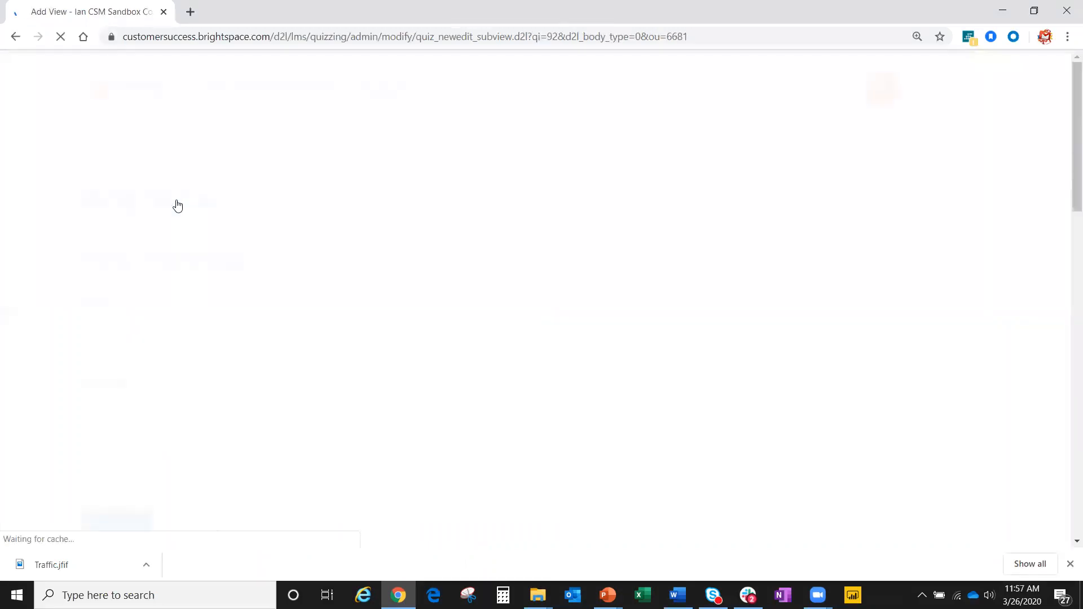
text(Show Questions)
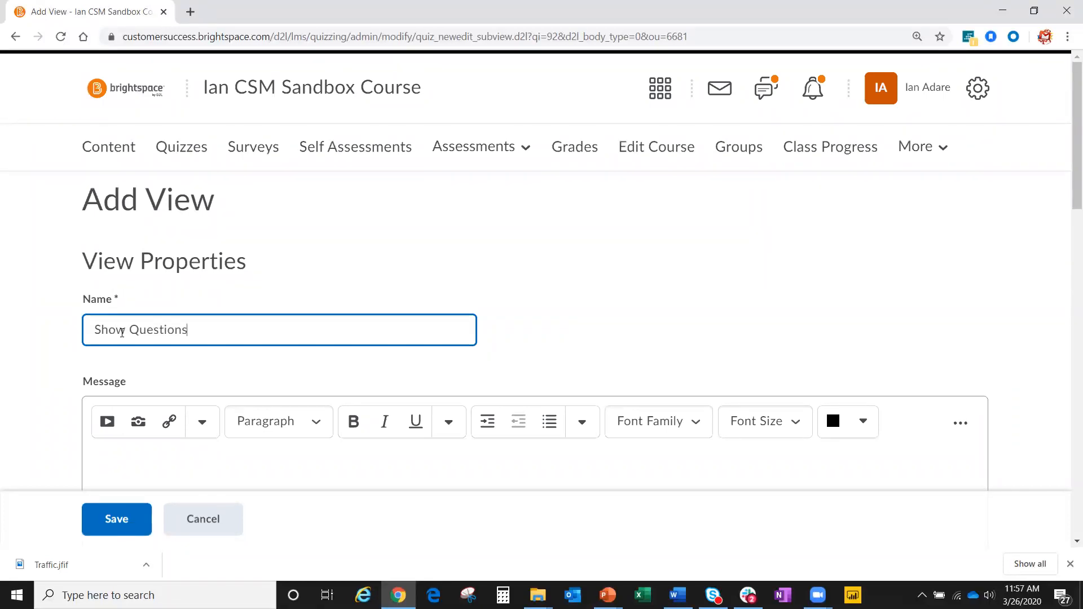
scroll(274, 283, down, 1)
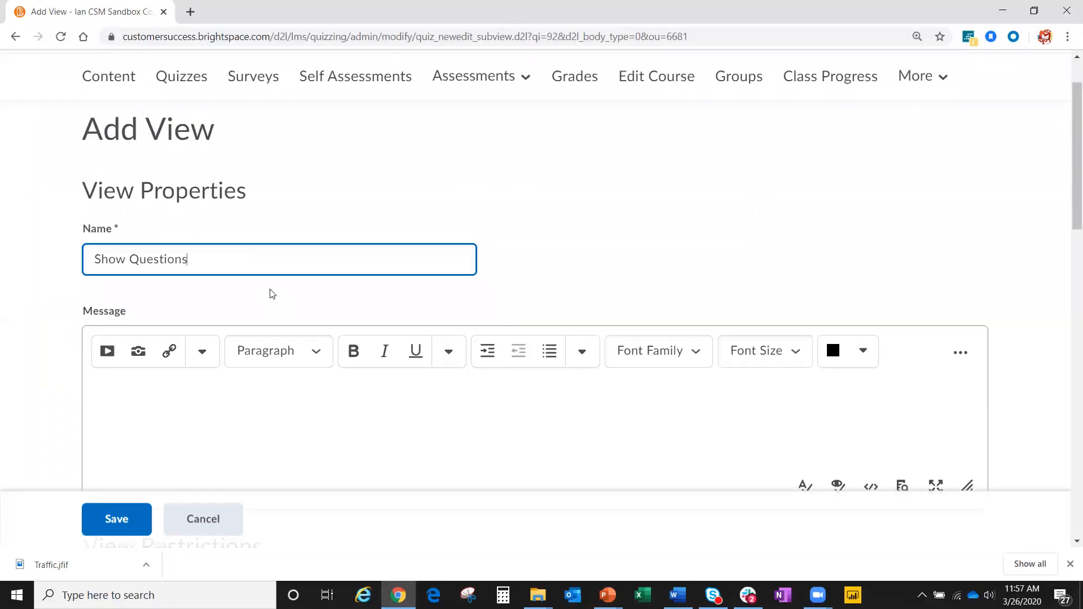
scroll(272, 342, down, 1)
click(249, 357)
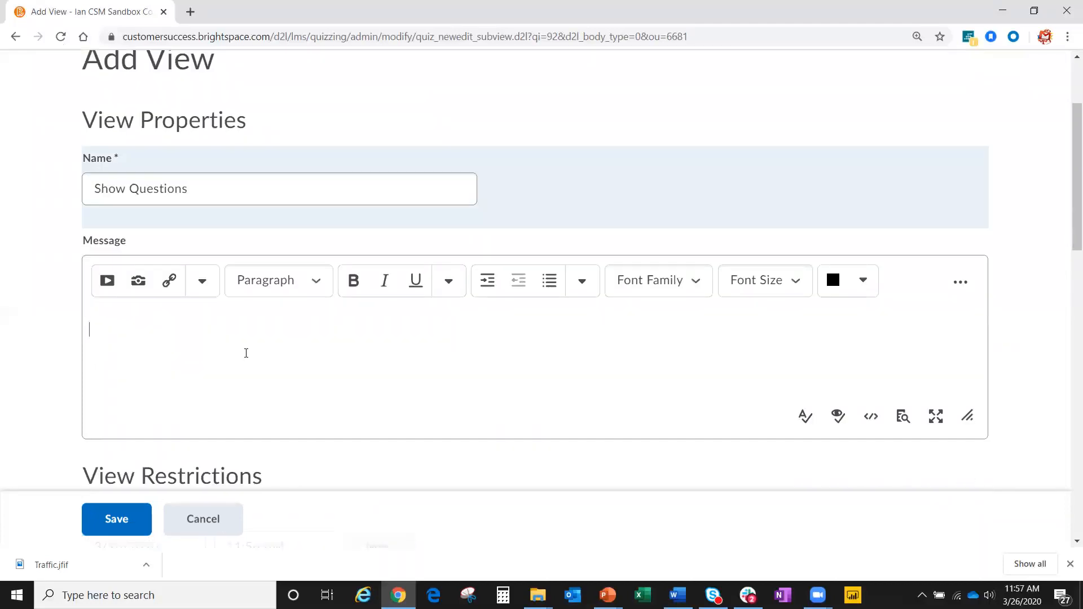
text(This will show studenb the question and answer)
Limit the new view's availability to 1 minute after the quiz is submitted
scroll(261, 301, down, 6)
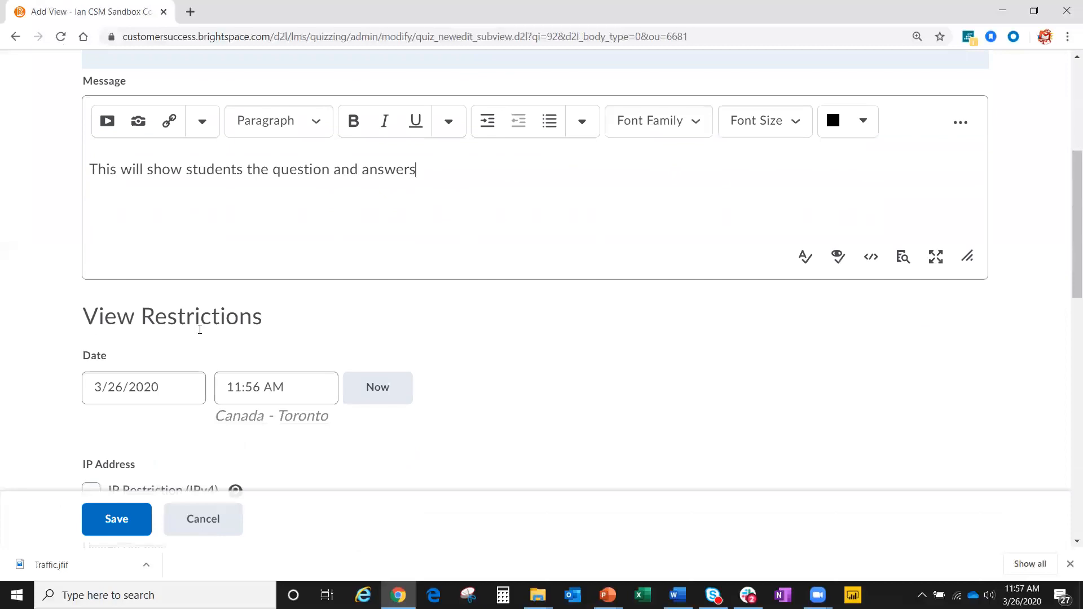
click(144, 186)
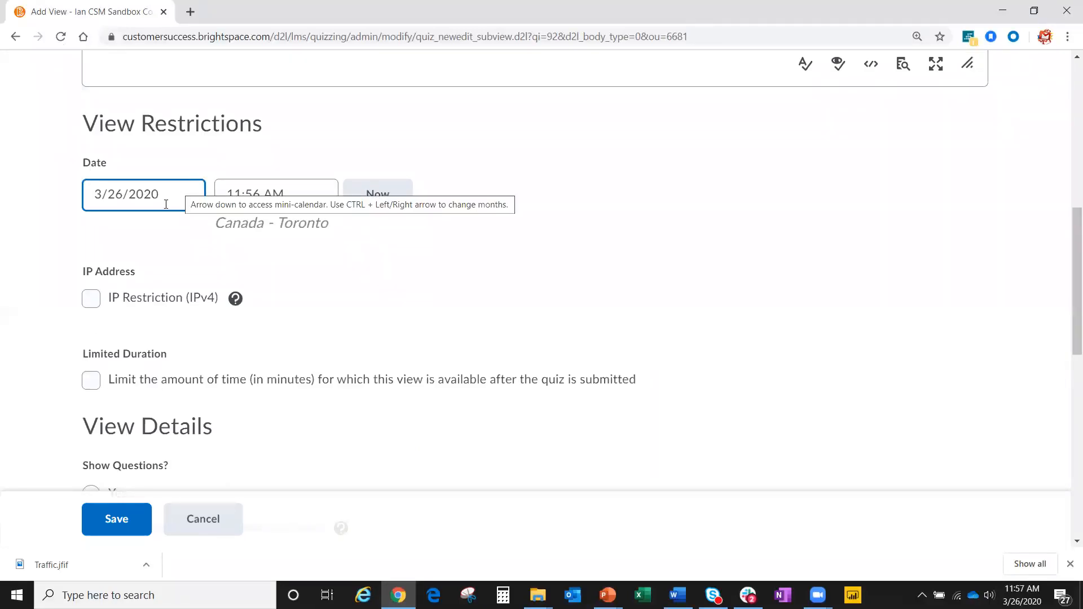
scroll(96, 305, down, 2)
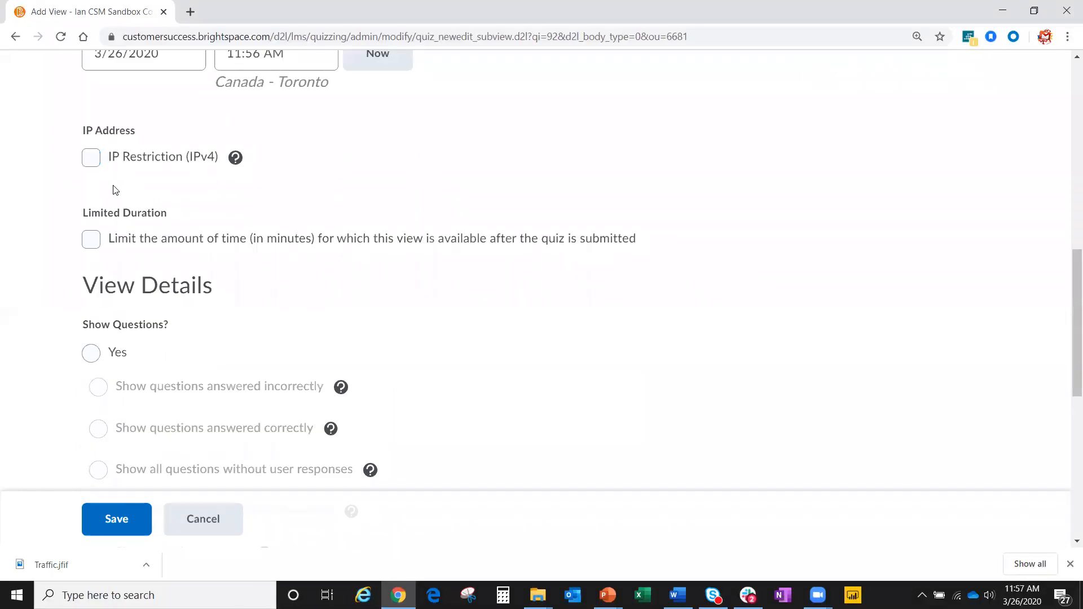
click(91, 239)
double_click(96, 268)
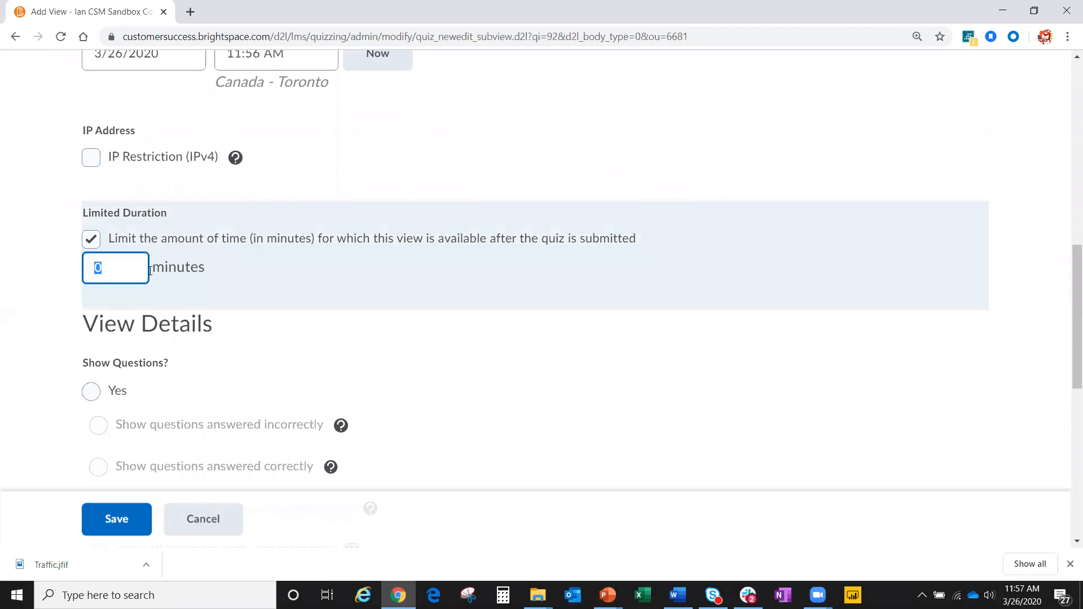
text(1)
click(273, 257)
scroll(274, 257, down, 1)
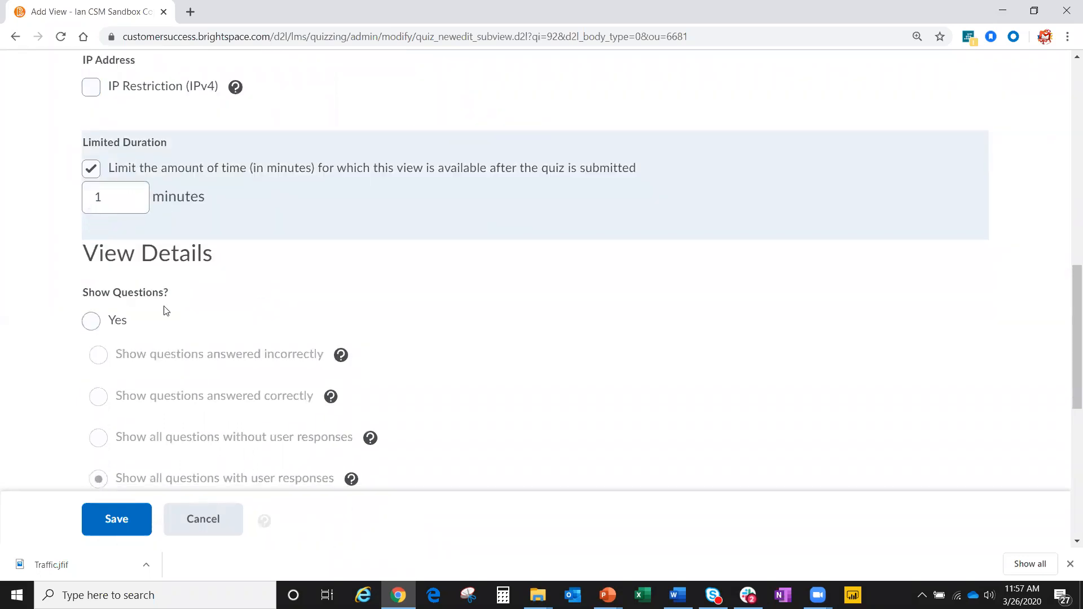
Set the view to show all questions with user responses and include the question answers
scroll(165, 311, down, 3)
scroll(159, 299, up, 1)
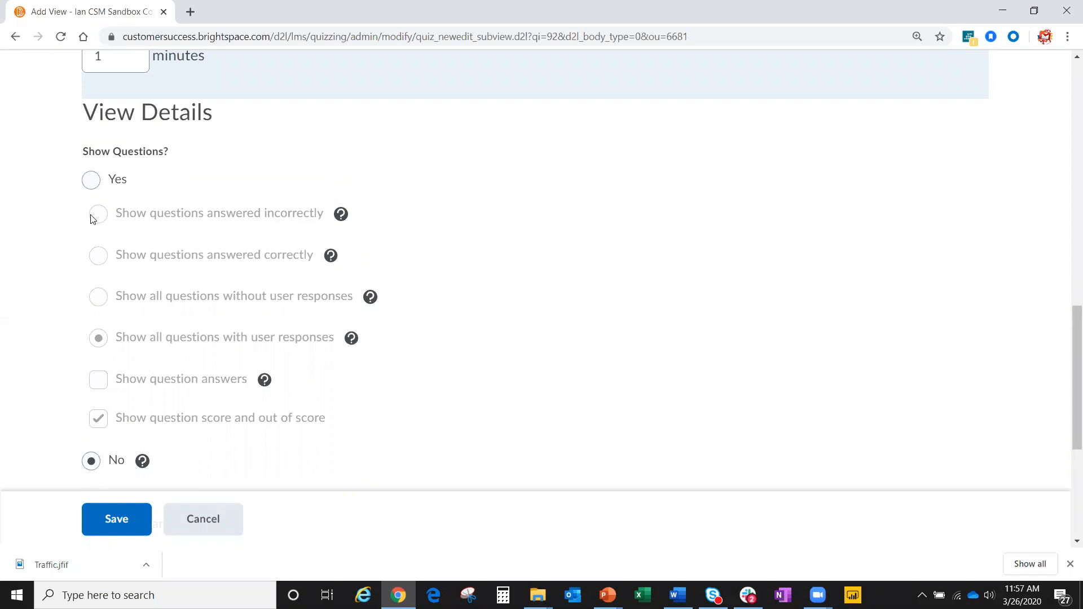
click(91, 180)
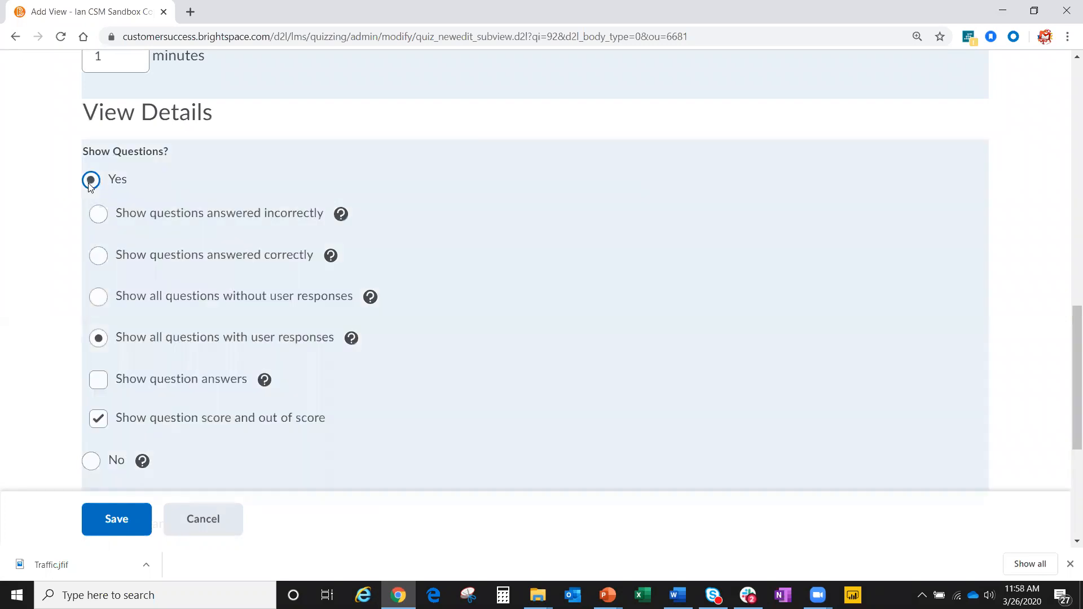
click(100, 217)
click(113, 267)
click(102, 259)
click(100, 299)
click(100, 340)
click(99, 380)
Include the class average and score distribution statistics in the view, save it, and check the list of additional views
scroll(110, 415, down, 3)
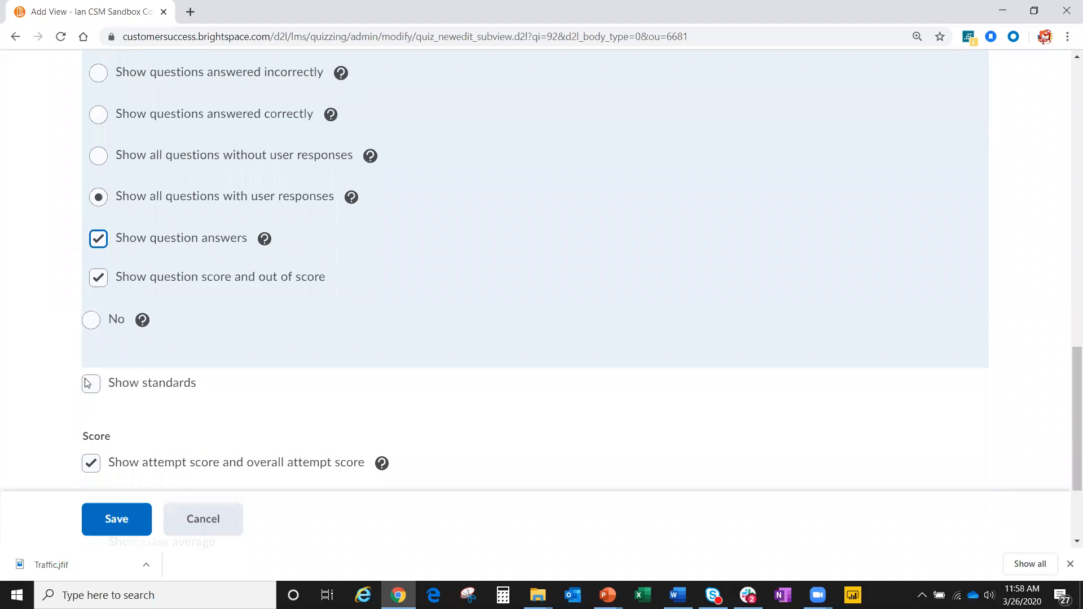
scroll(102, 398, down, 3)
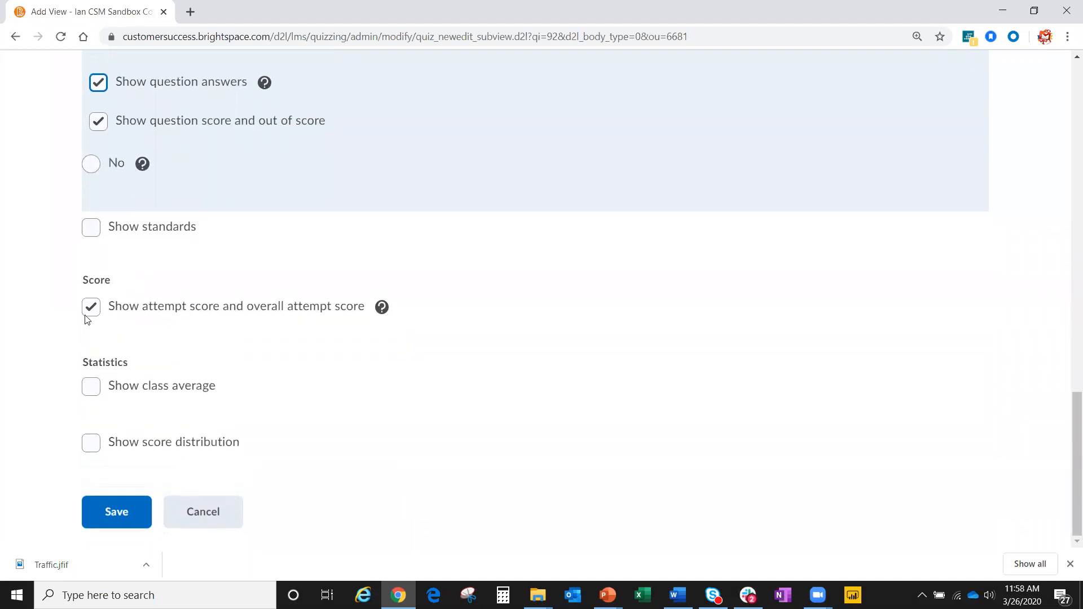
click(96, 393)
click(91, 444)
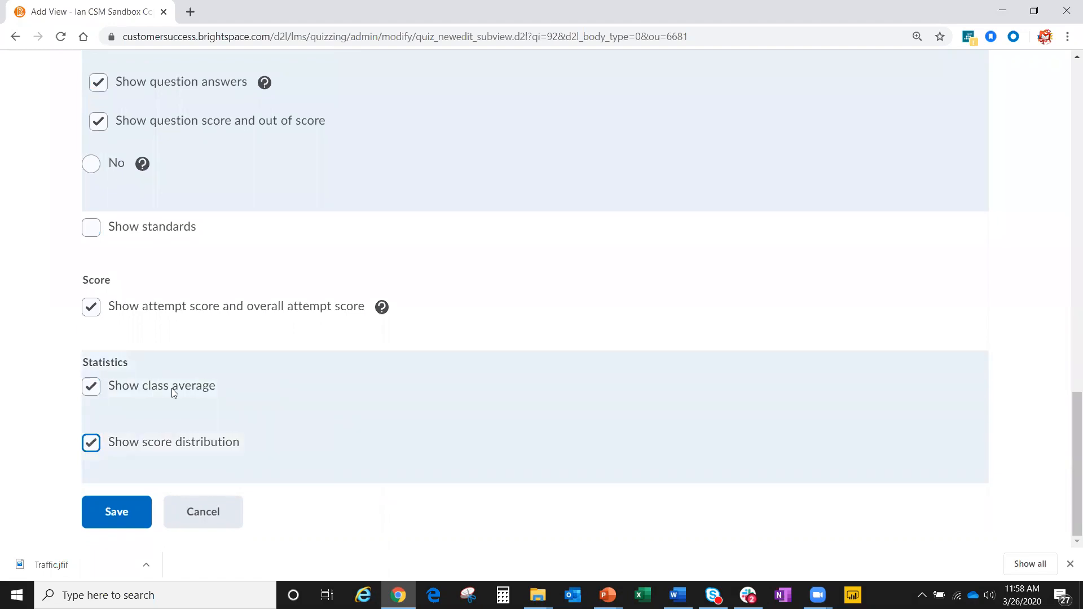
click(117, 512)
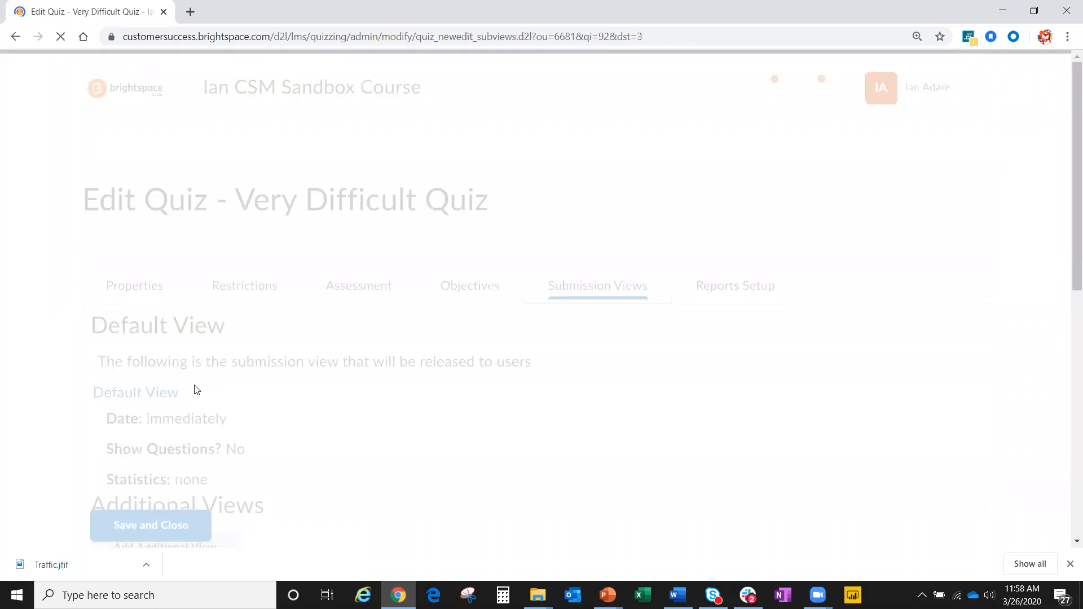
scroll(211, 436, down, 6)
scroll(212, 435, down, 3)
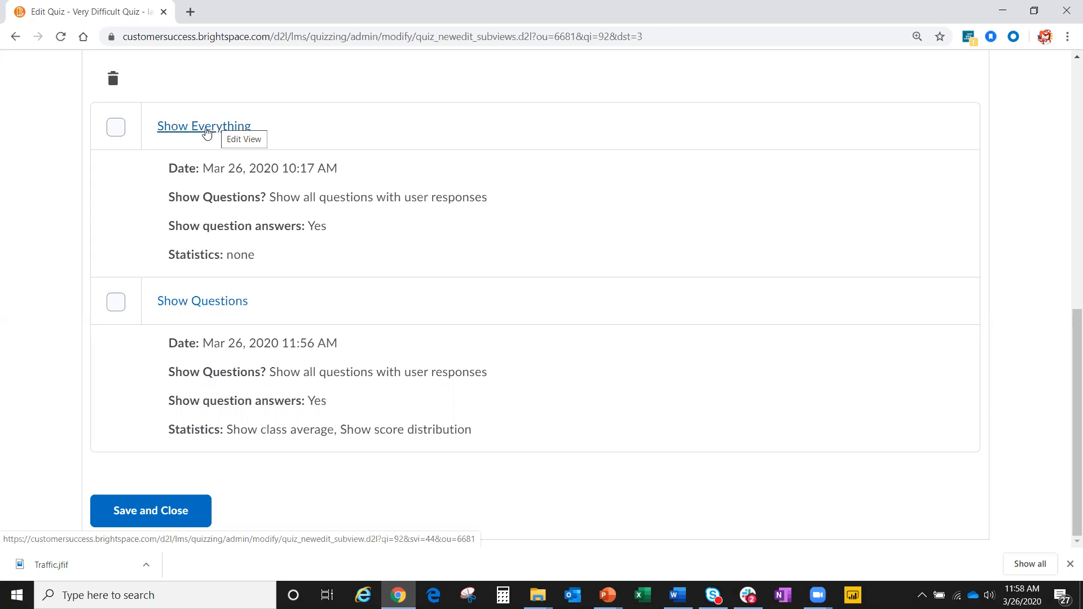
Delete the "Show Everything" additional submission view from the Very Difficult Quiz, and save and close the quiz
click(115, 126)
click(115, 80)
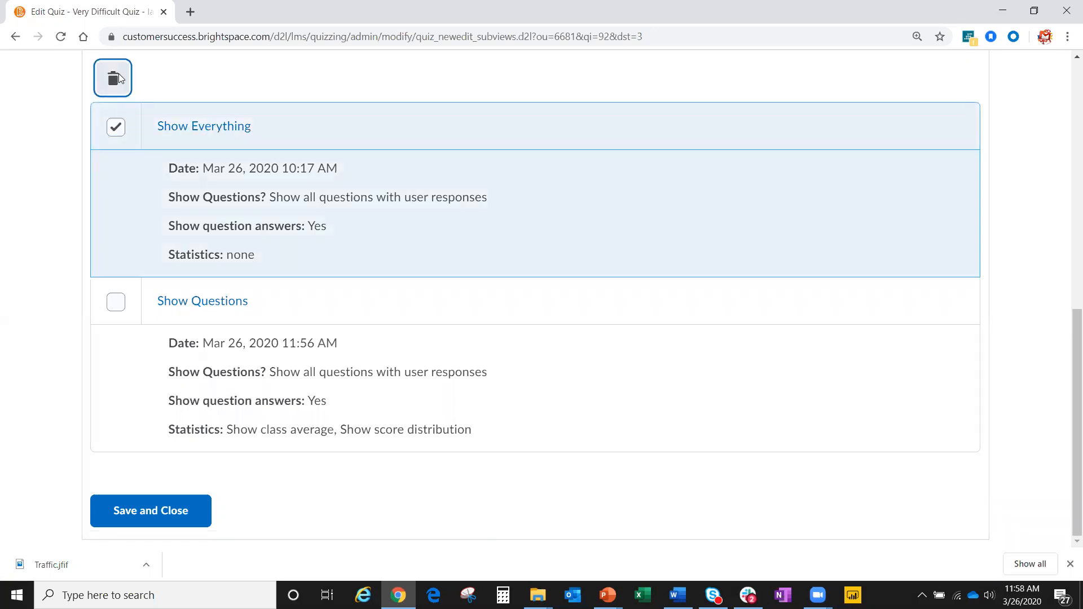
click(416, 247)
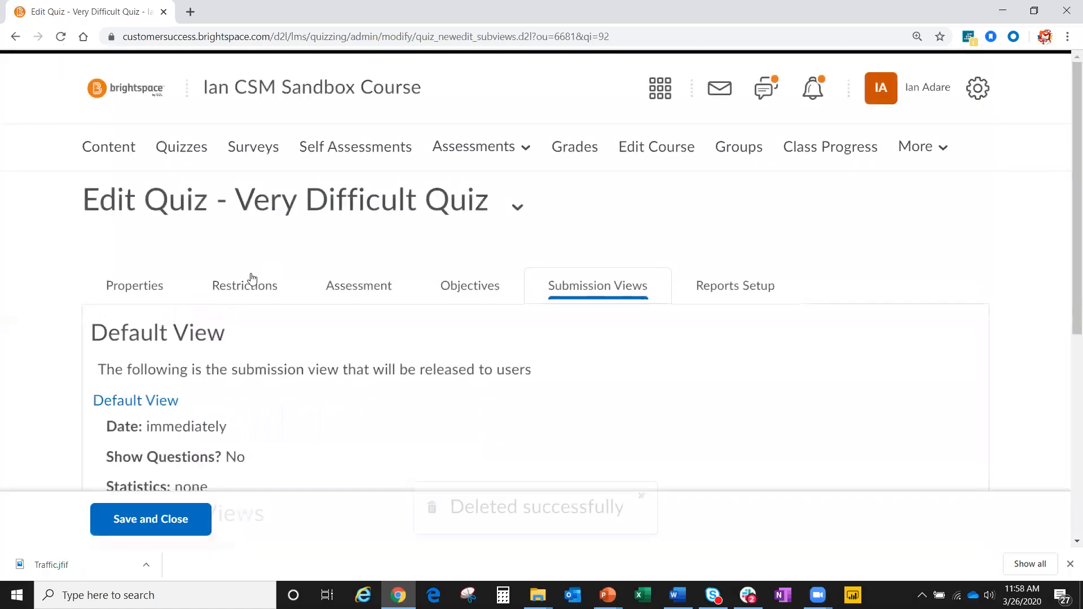
scroll(160, 342, down, 5)
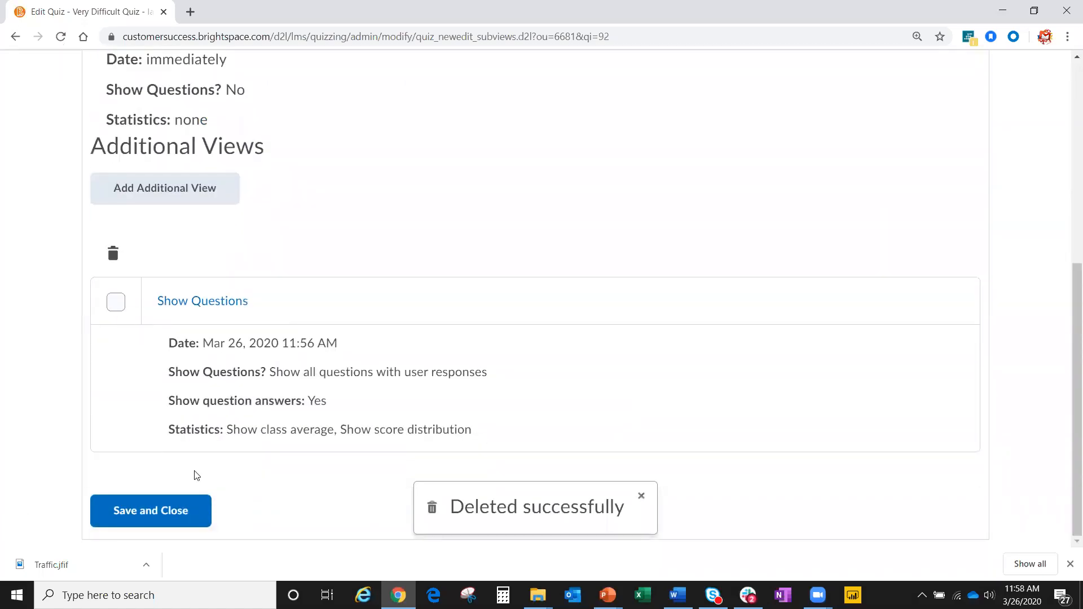
click(169, 511)
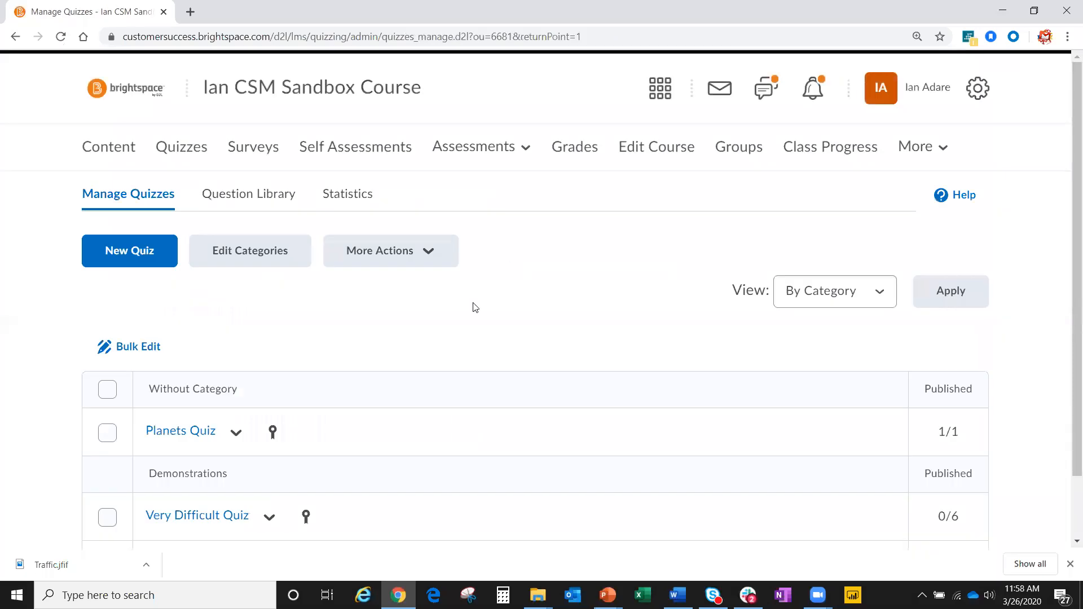
Look over the quiz list and open the Very Difficult Quiz's properties
scroll(475, 305, down, 2)
scroll(374, 285, up, 2)
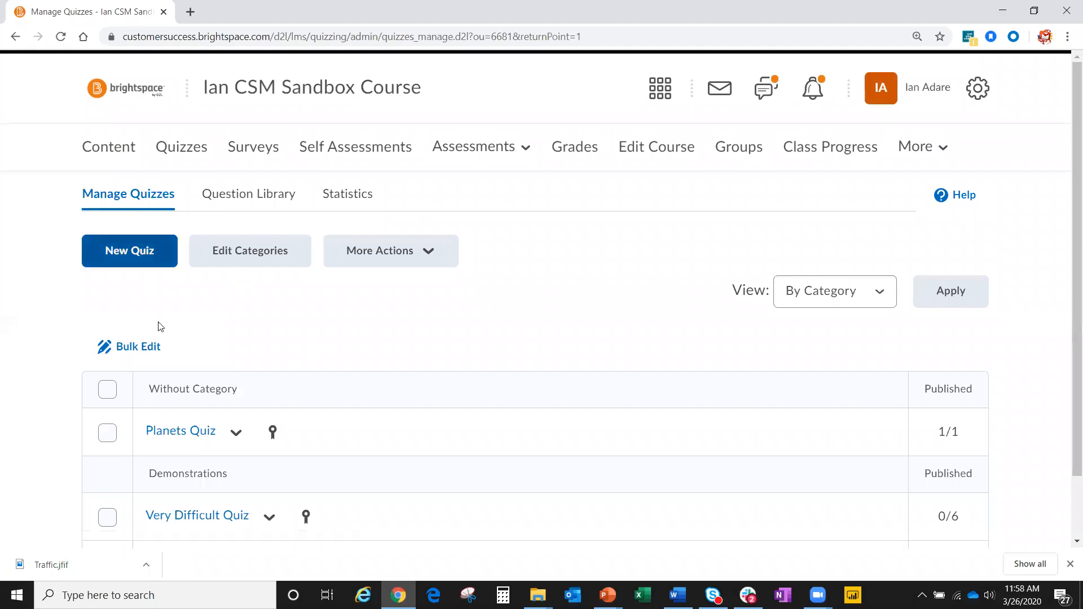
scroll(169, 361, down, 1)
click(192, 444)
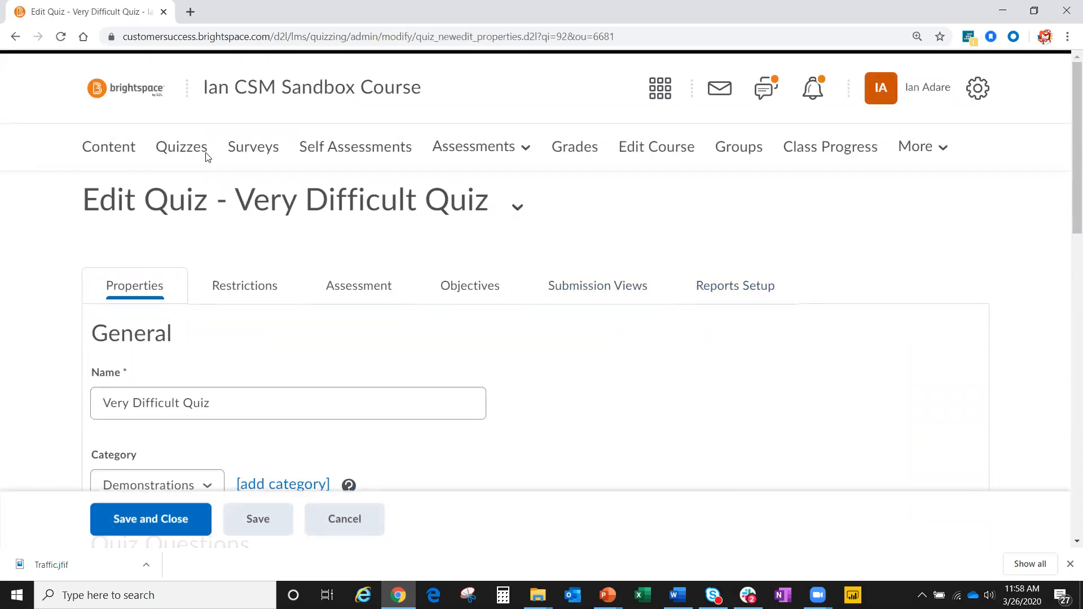
Add the existing Tips and Tricks Quiz to the Planets module in the course content and check the module's topic list
click(113, 151)
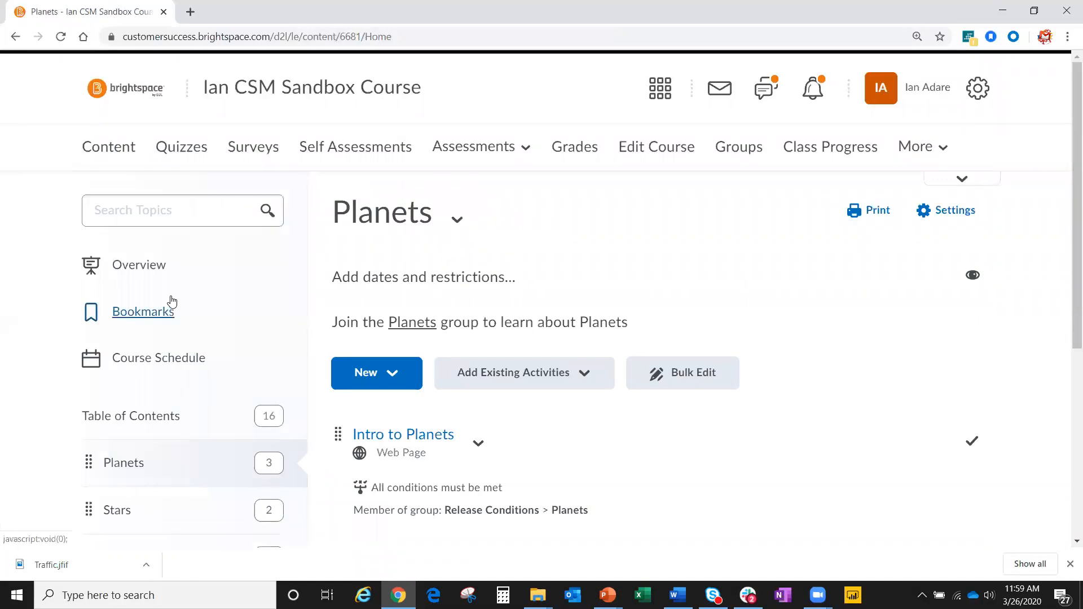
scroll(172, 303, down, 4)
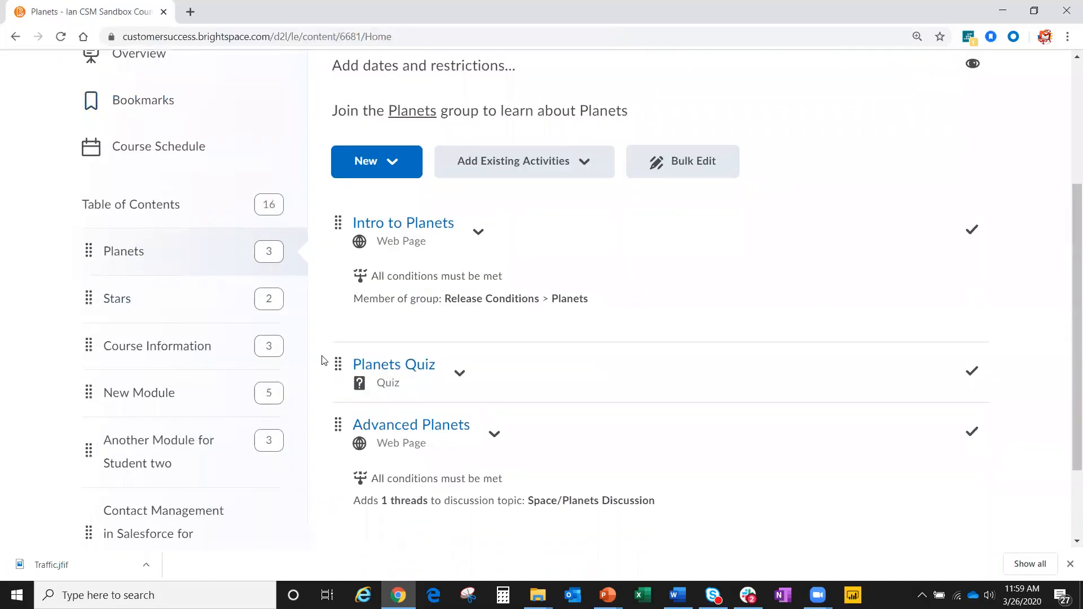
scroll(362, 407, up, 1)
scroll(389, 412, down, 1)
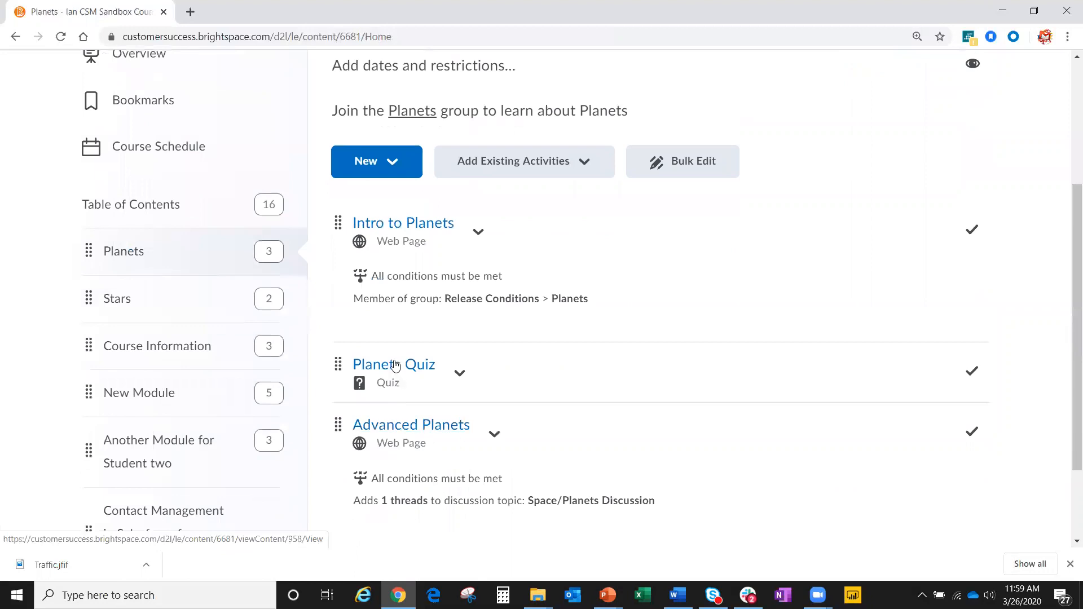
click(538, 165)
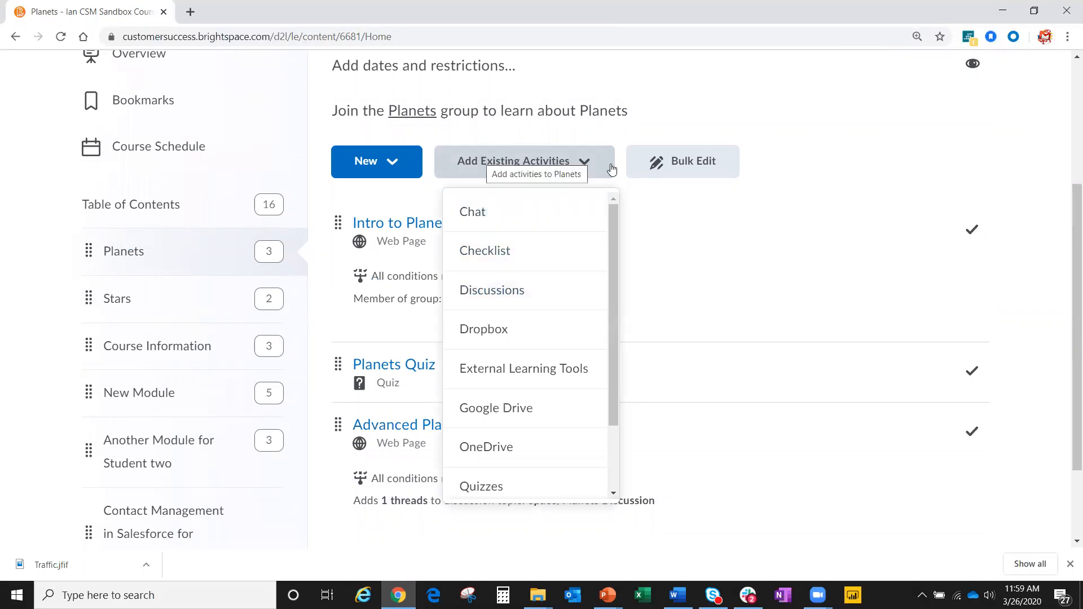
scroll(613, 322, down, 3)
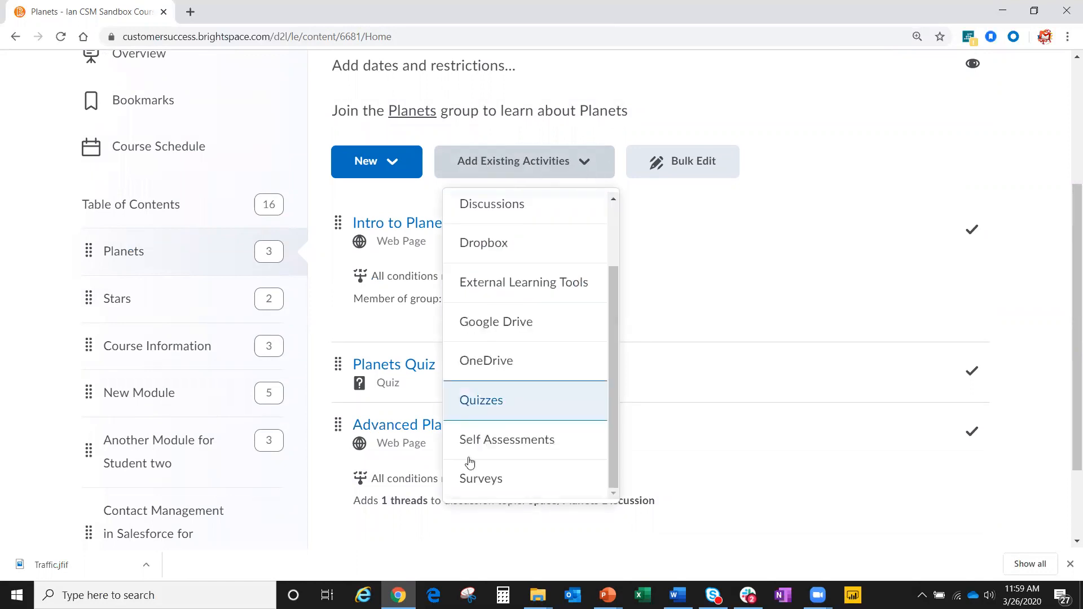
click(477, 401)
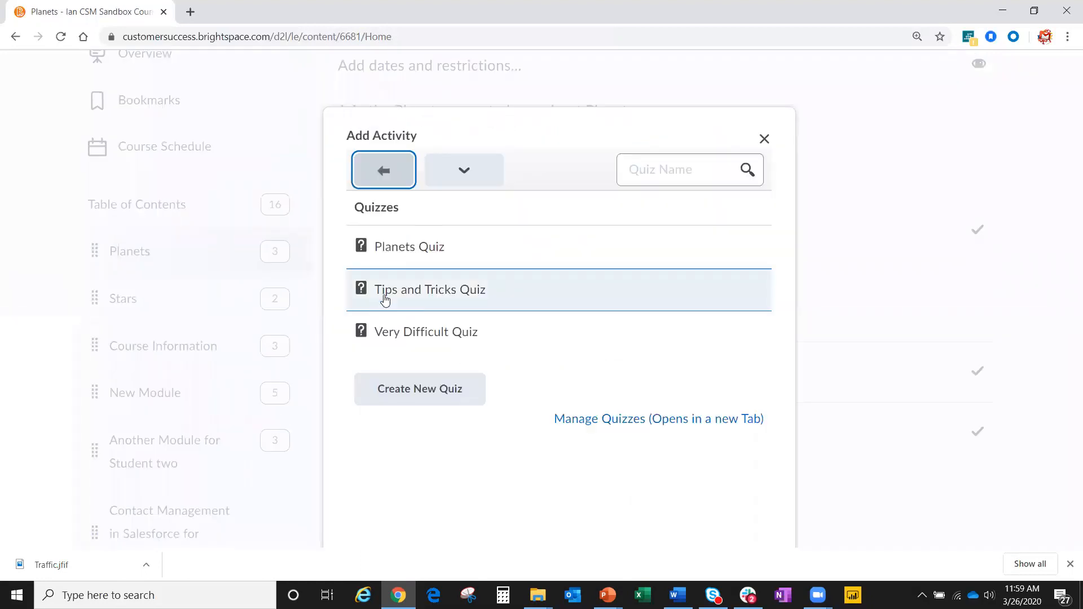
click(388, 291)
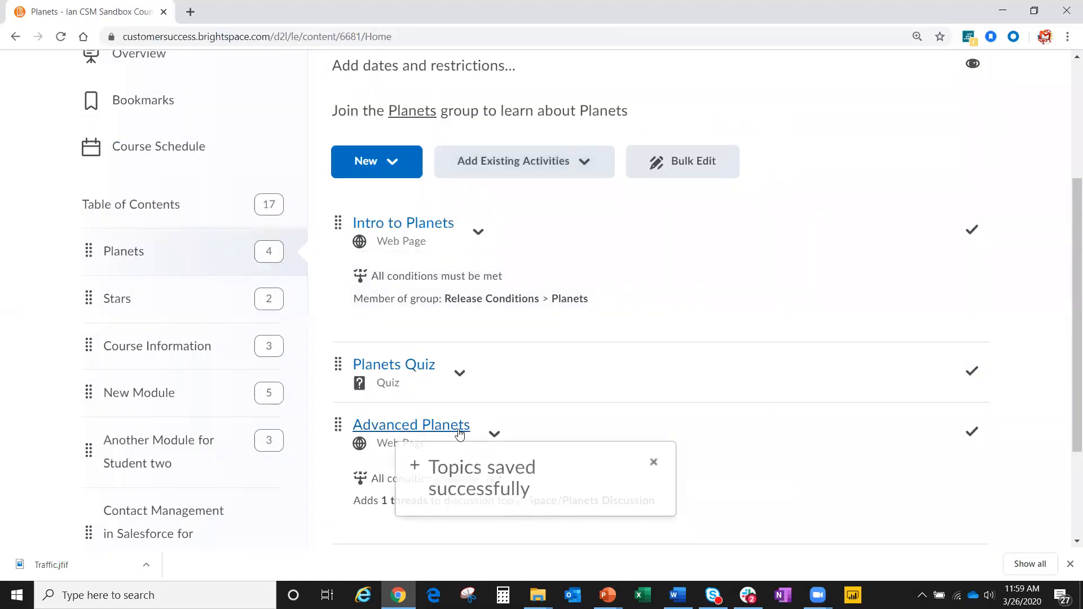
scroll(483, 423, down, 3)
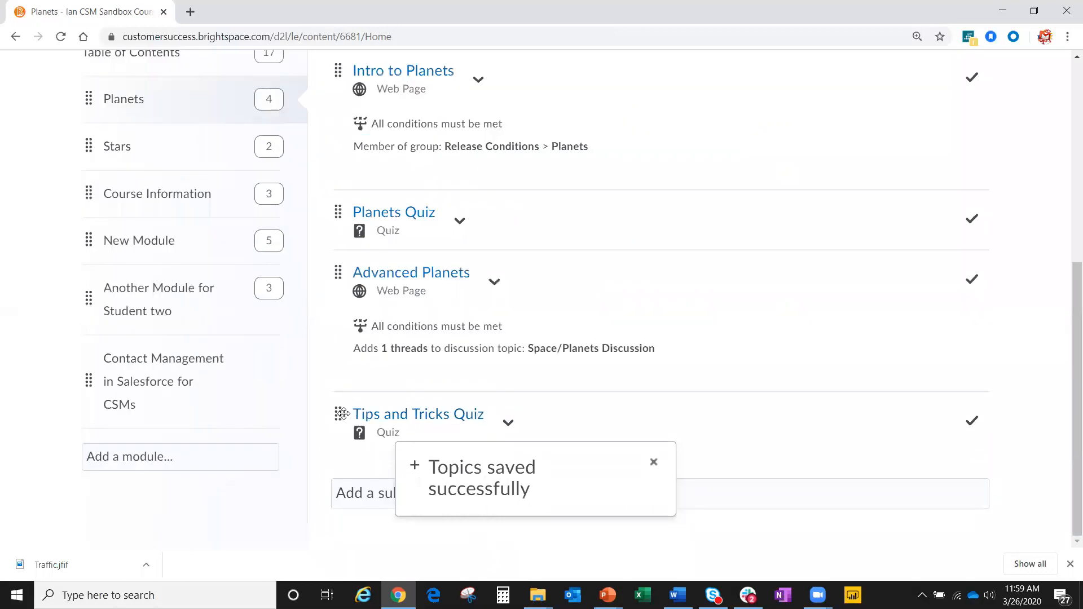
scroll(429, 220, up, 2)
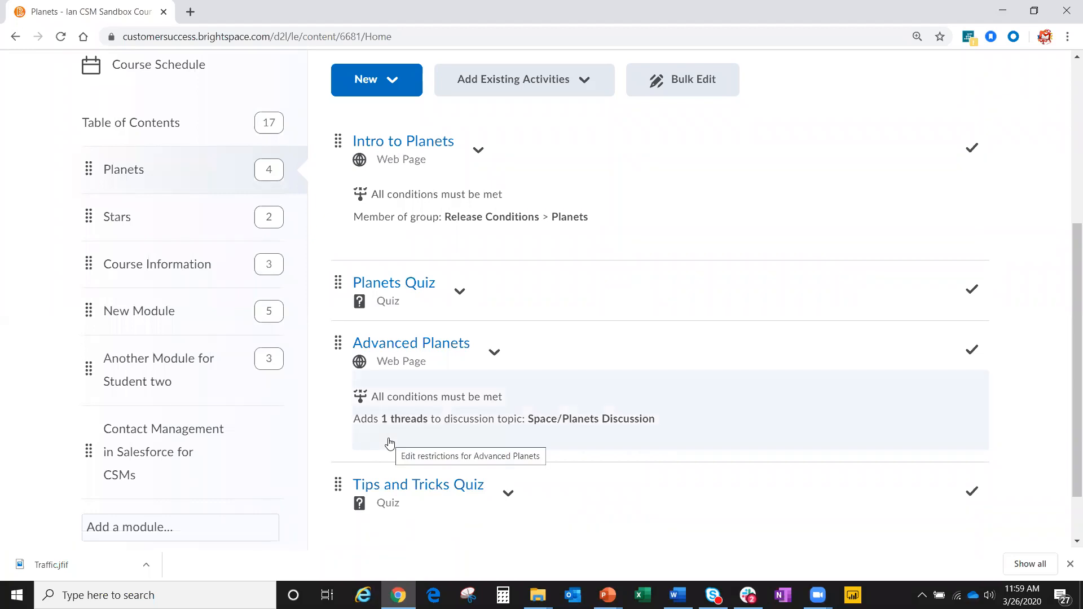
scroll(389, 443, up, 5)
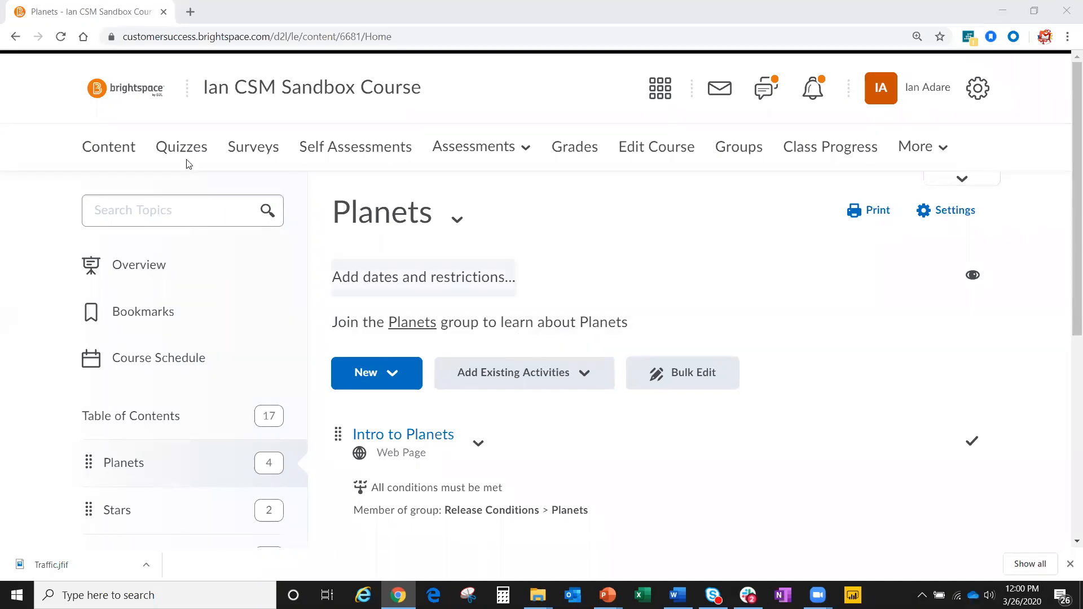
Open the question editor of the Very Difficult Quiz from the list of quizzes
click(163, 150)
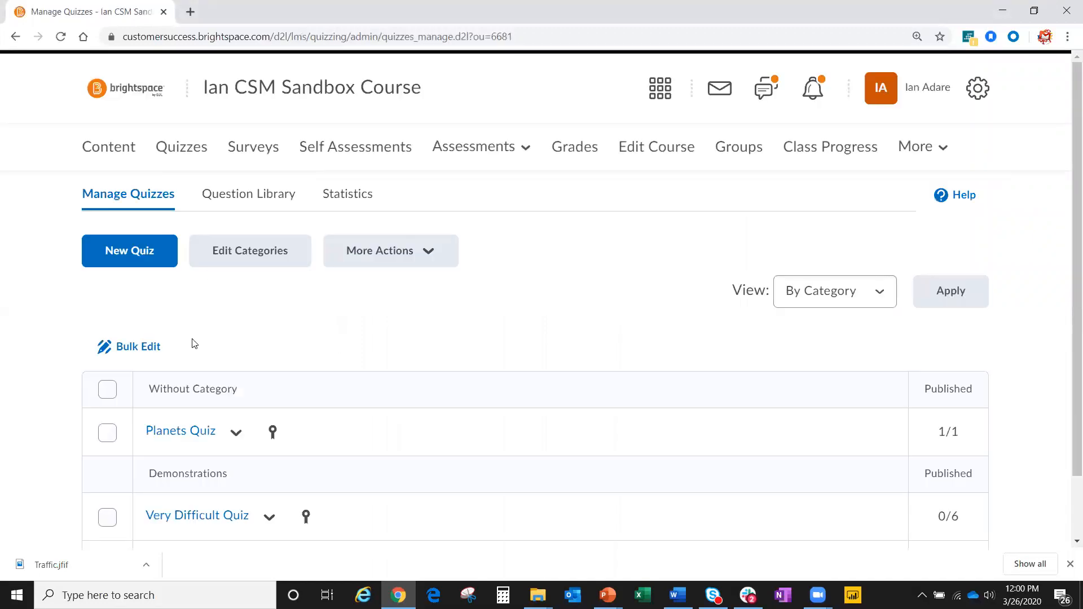
scroll(195, 364, down, 1)
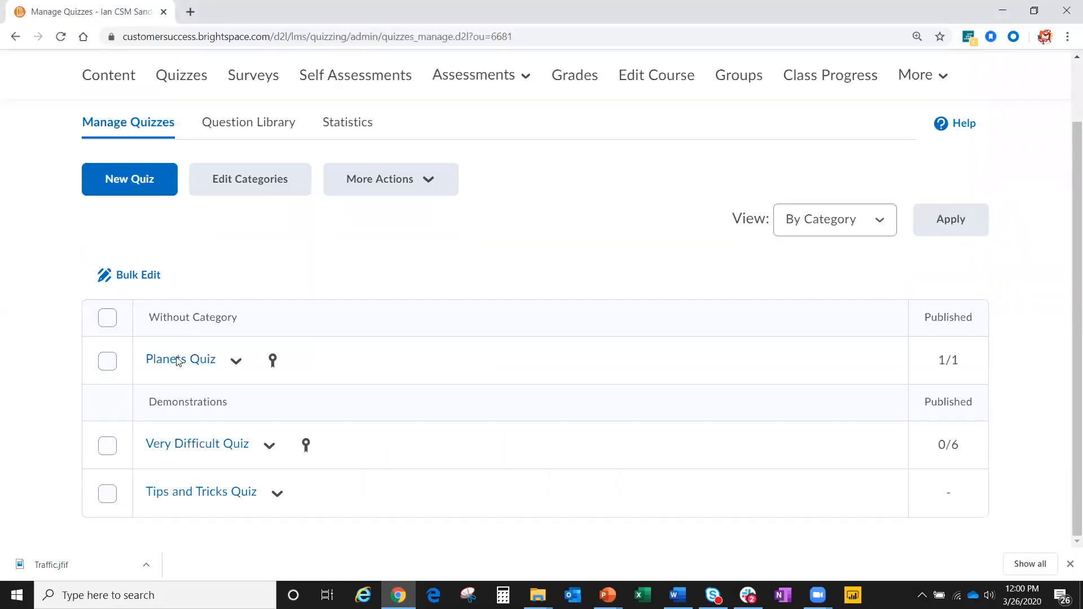
click(193, 447)
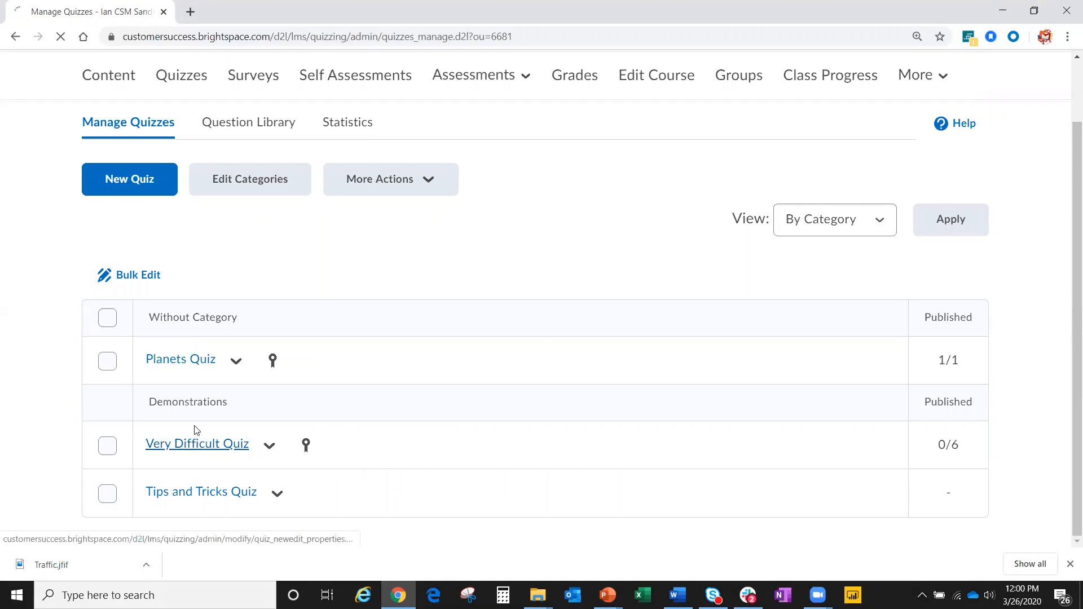
scroll(254, 327, down, 7)
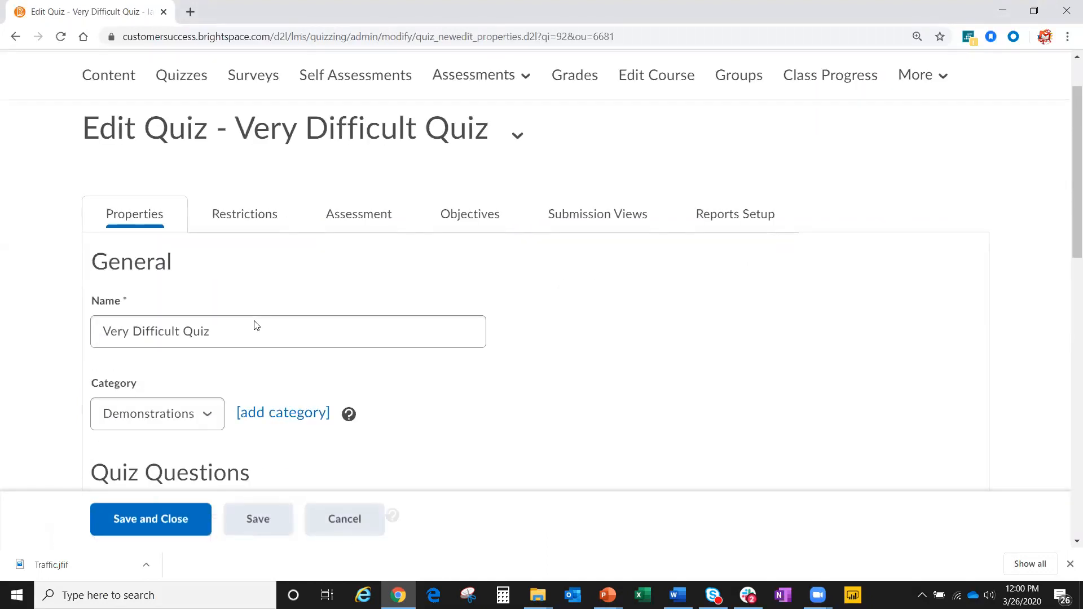
click(158, 240)
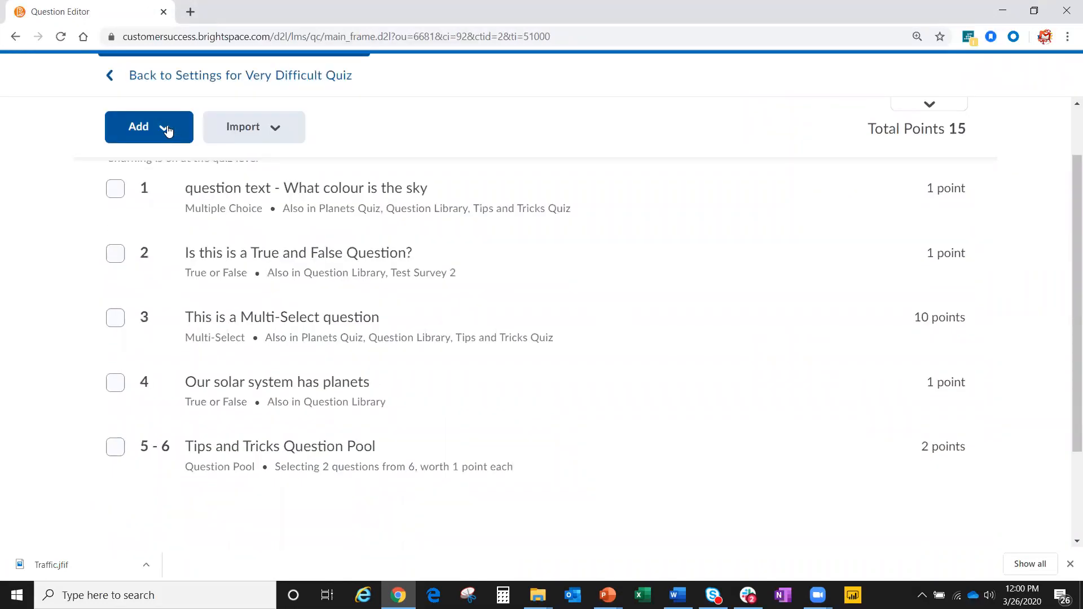
Start a new section, view the image source options for its section text, and return to the quiz settings without saving
click(170, 130)
click(149, 221)
click(174, 294)
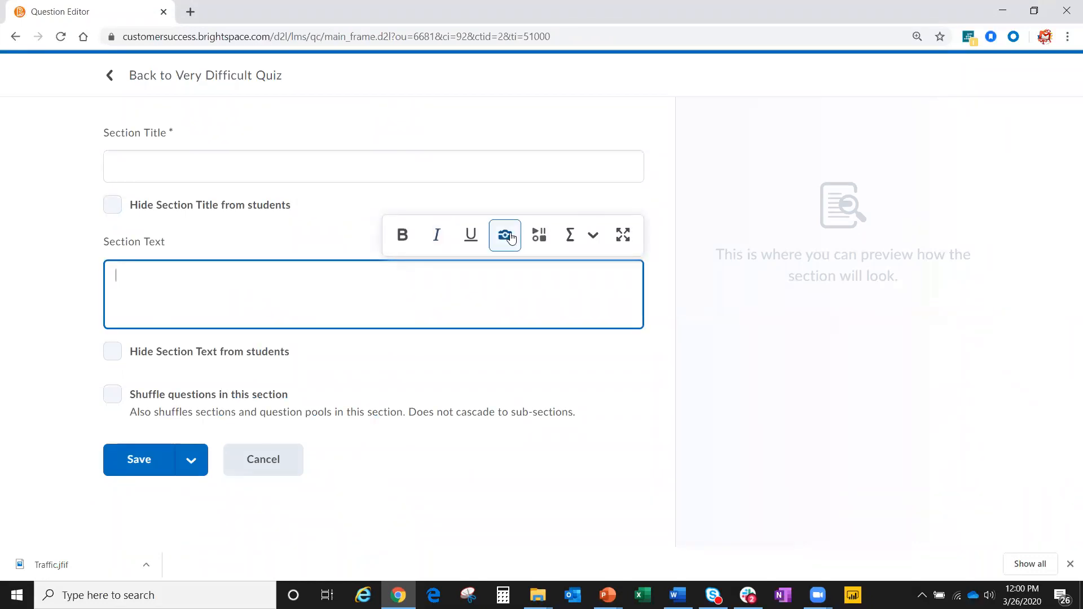
click(493, 252)
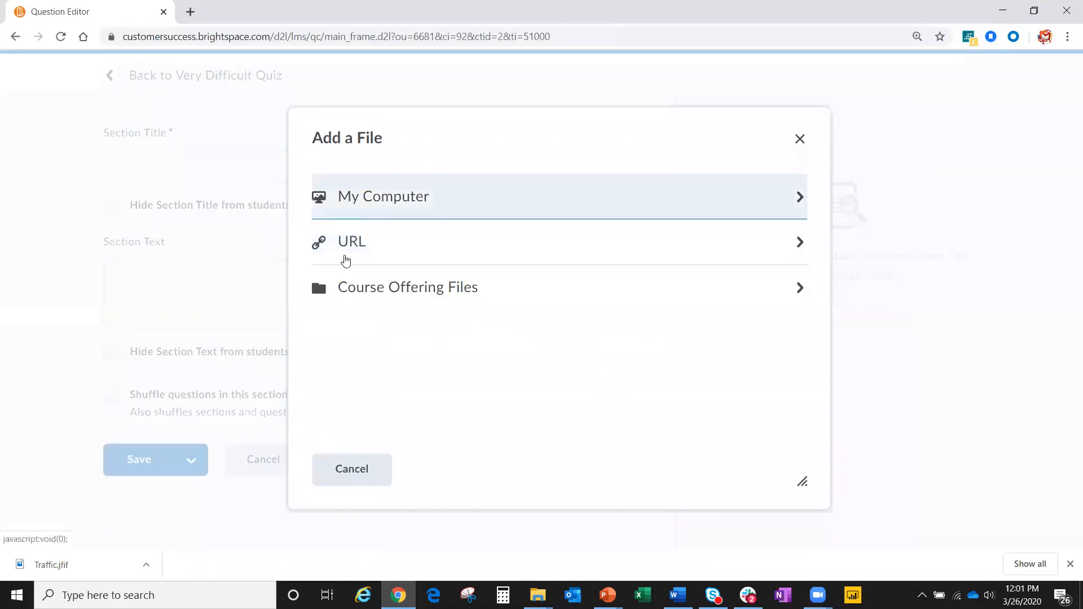
click(800, 141)
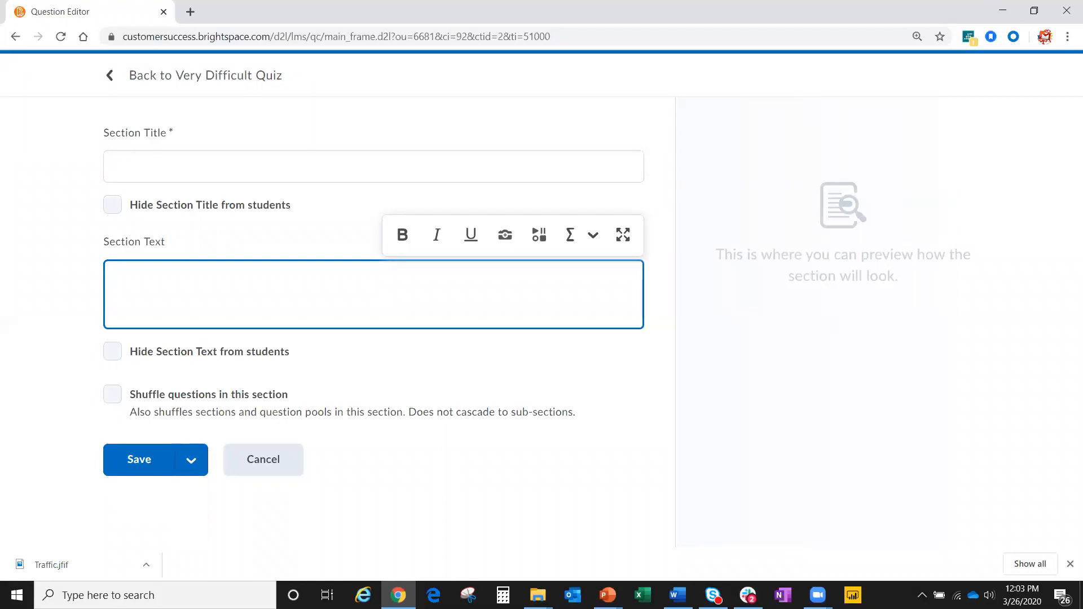
click(111, 77)
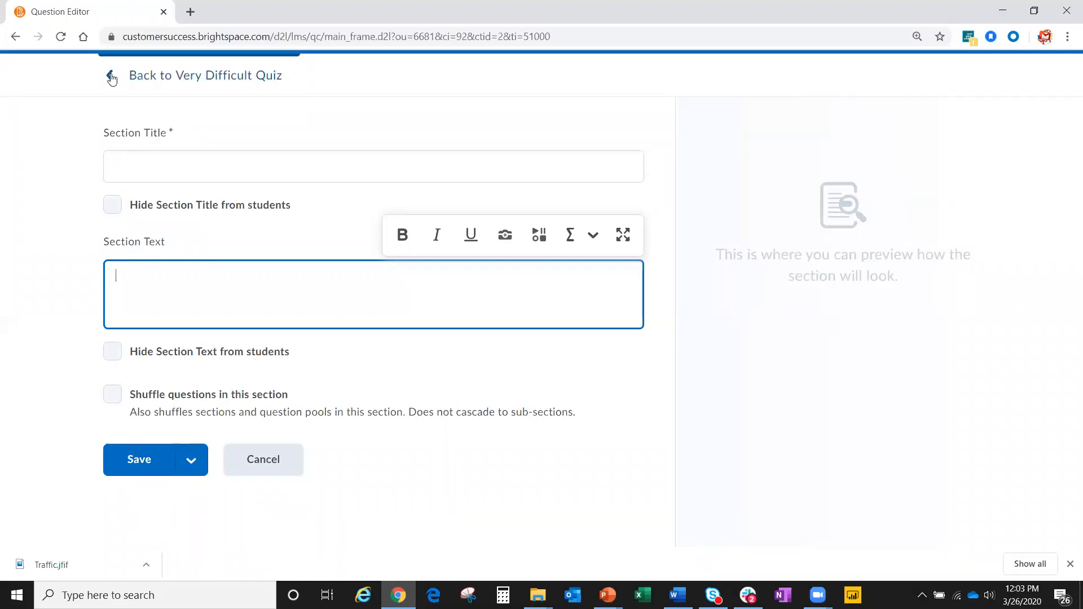
click(111, 76)
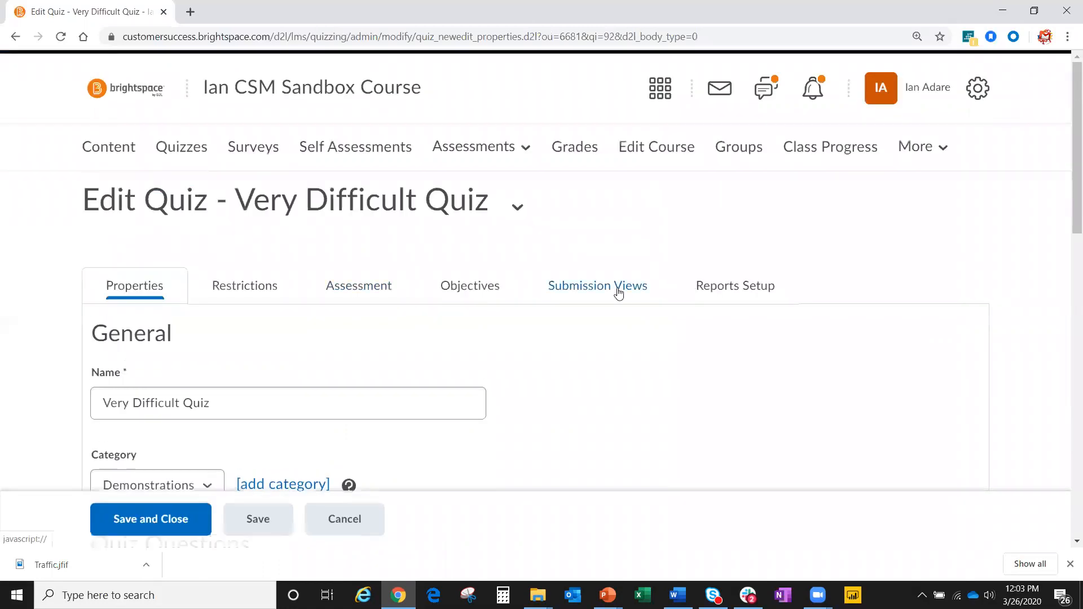
Try turning on question display in the quiz's default submission view, review the detail options, and discard the changes
click(609, 289)
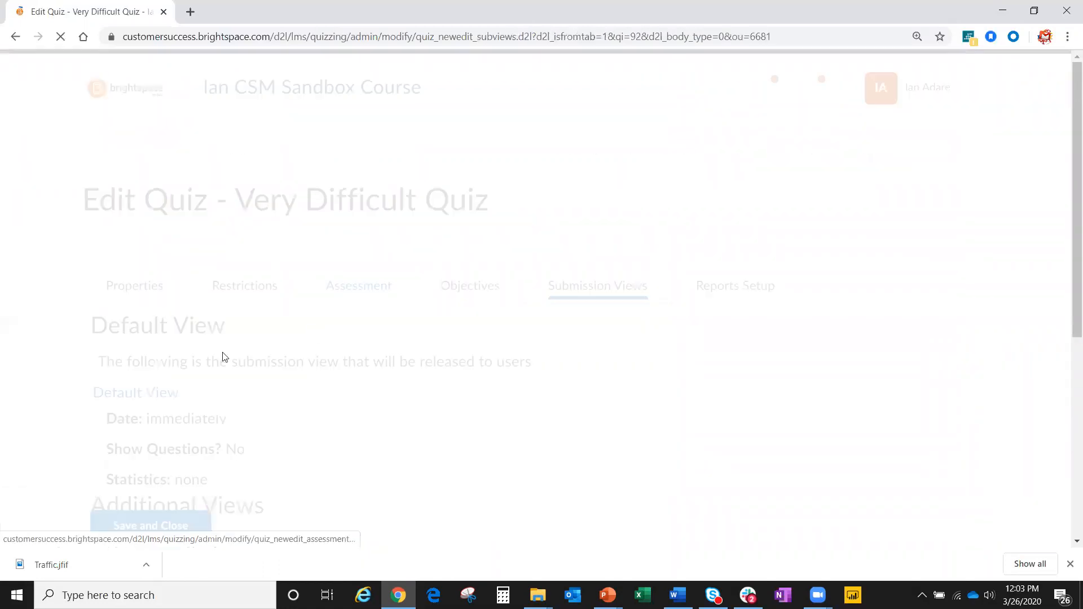
scroll(141, 339, down, 1)
click(129, 263)
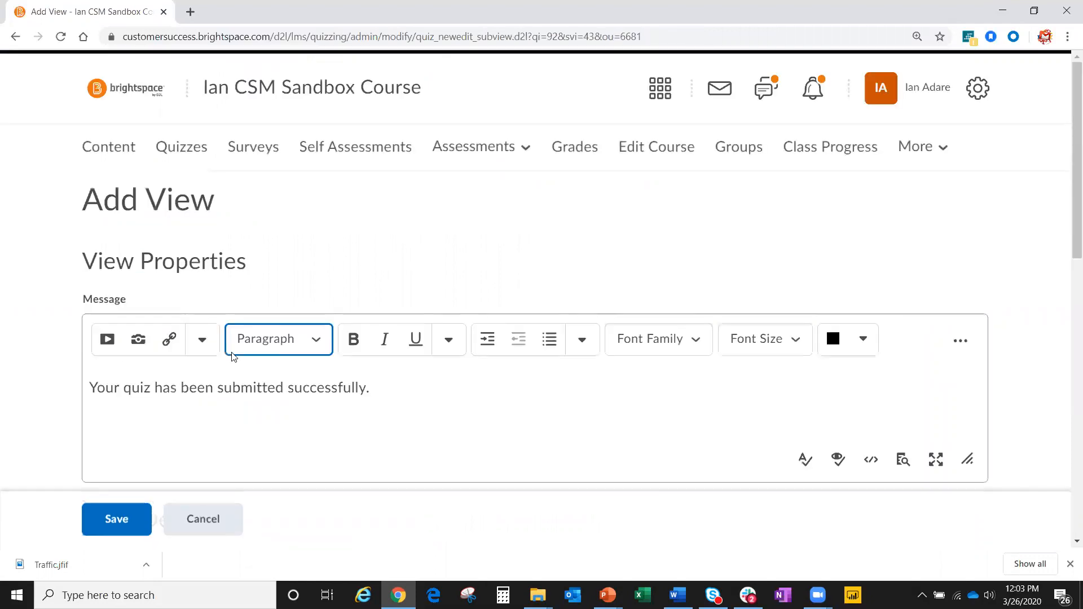
scroll(233, 357, down, 5)
click(91, 179)
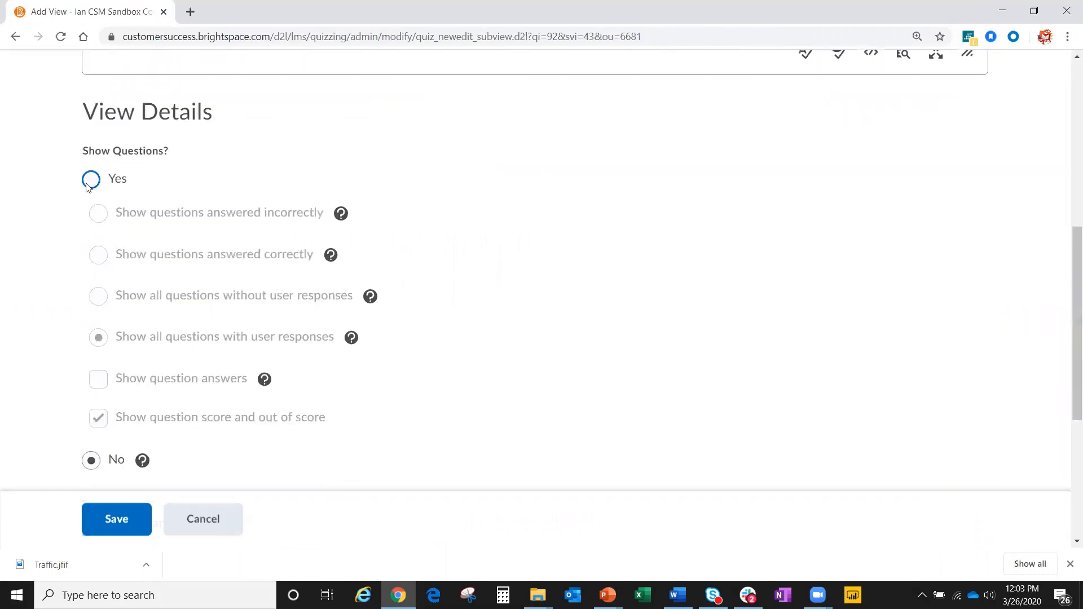
scroll(125, 254, down, 4)
scroll(99, 318, up, 3)
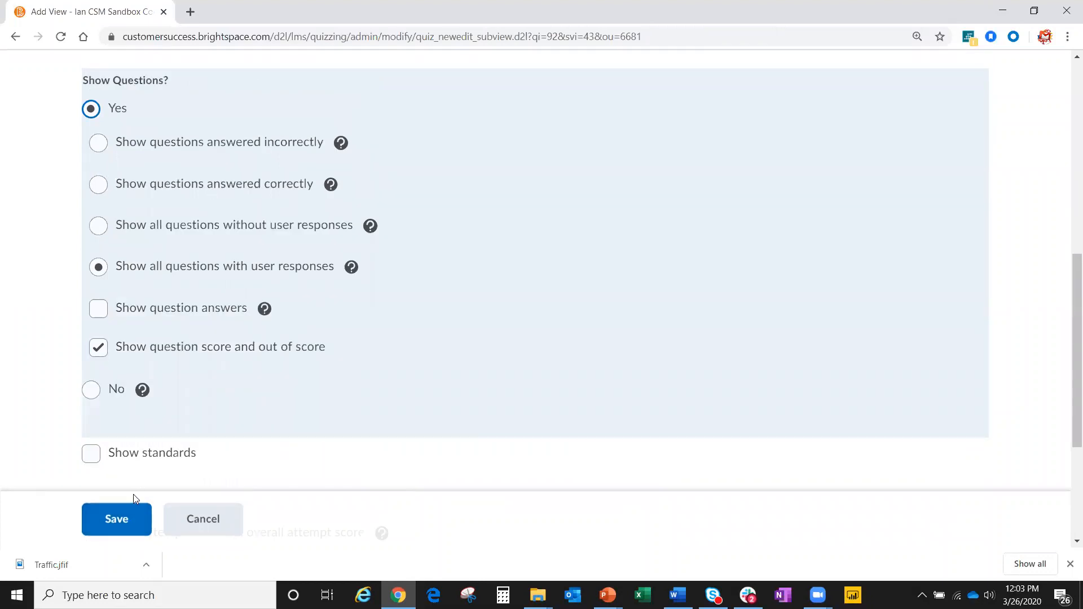
scroll(133, 494, up, 6)
scroll(133, 494, down, 7)
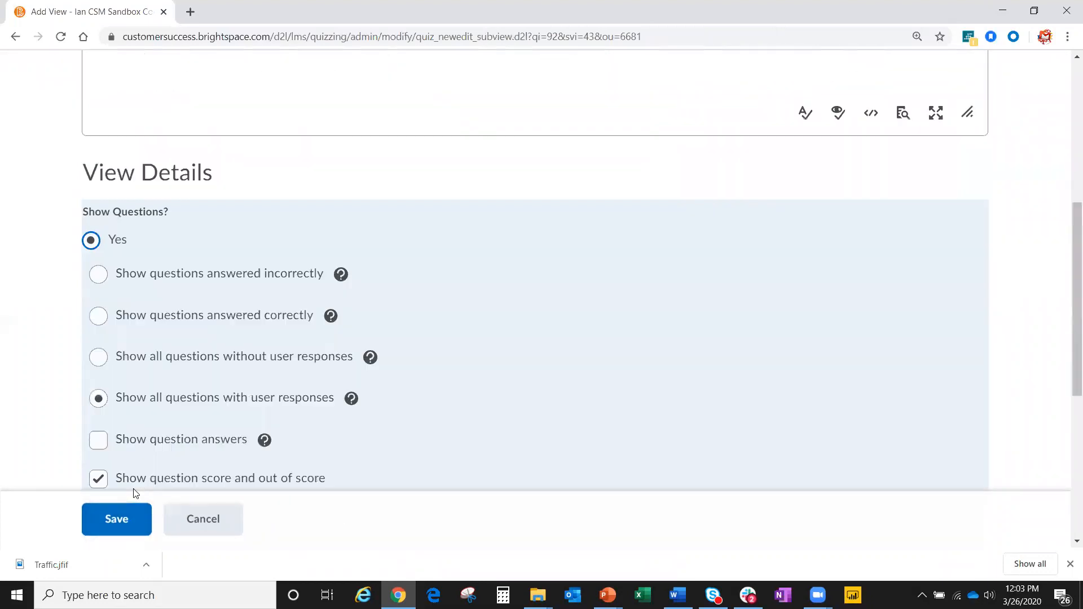
click(209, 523)
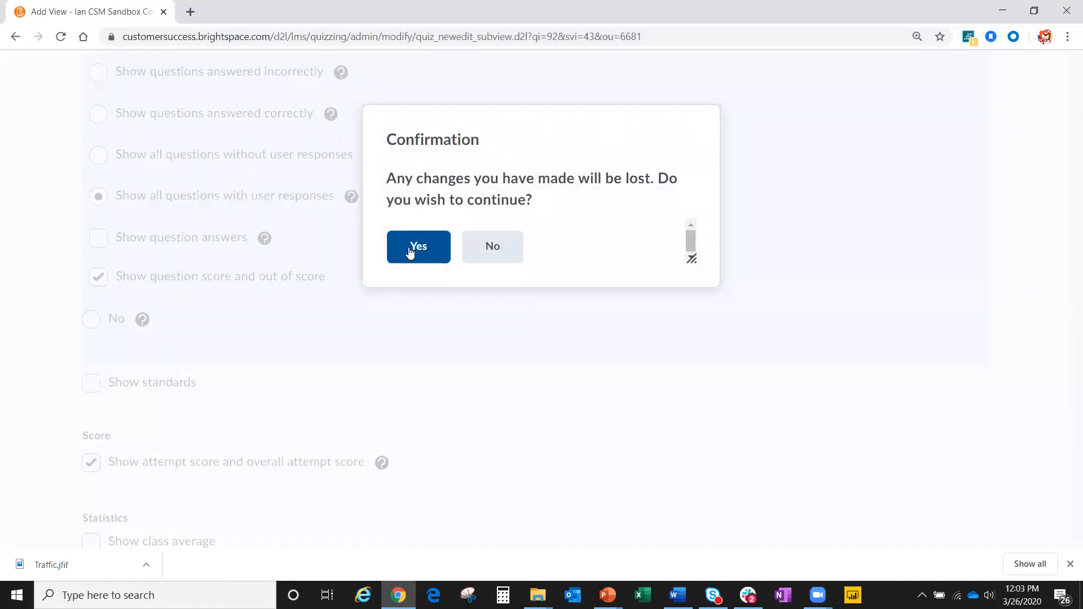
click(419, 246)
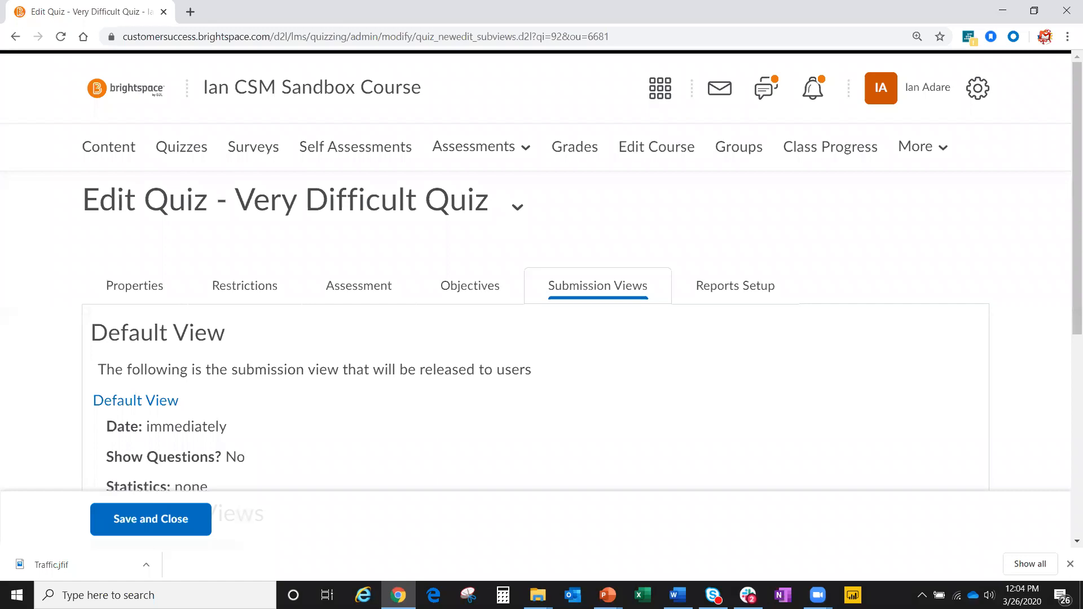
Open the Import / Export / Copy Components tool from the course administration page
click(653, 149)
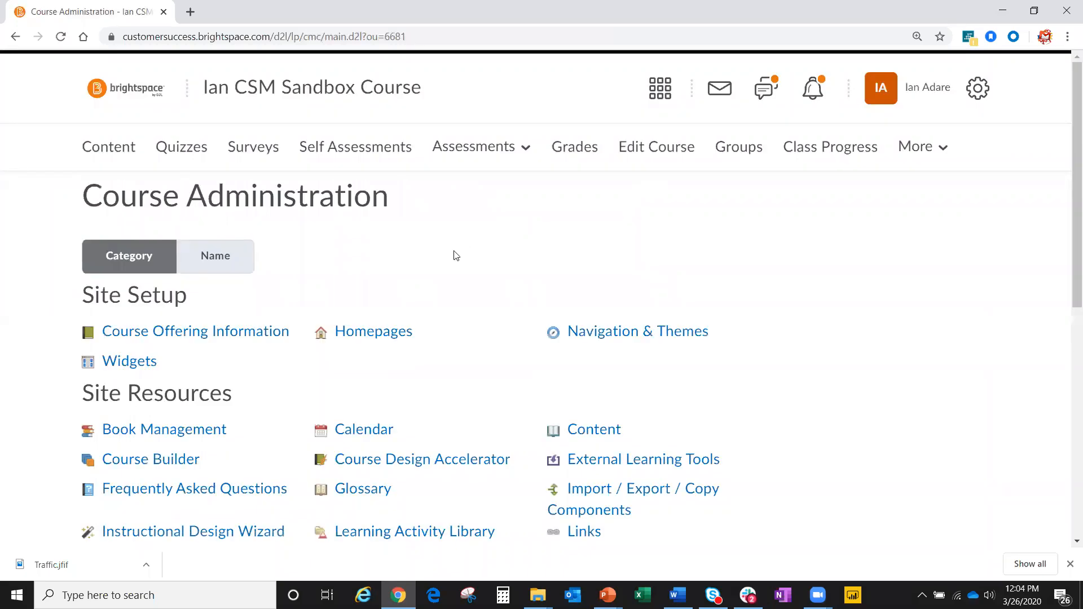
scroll(456, 255, down, 2)
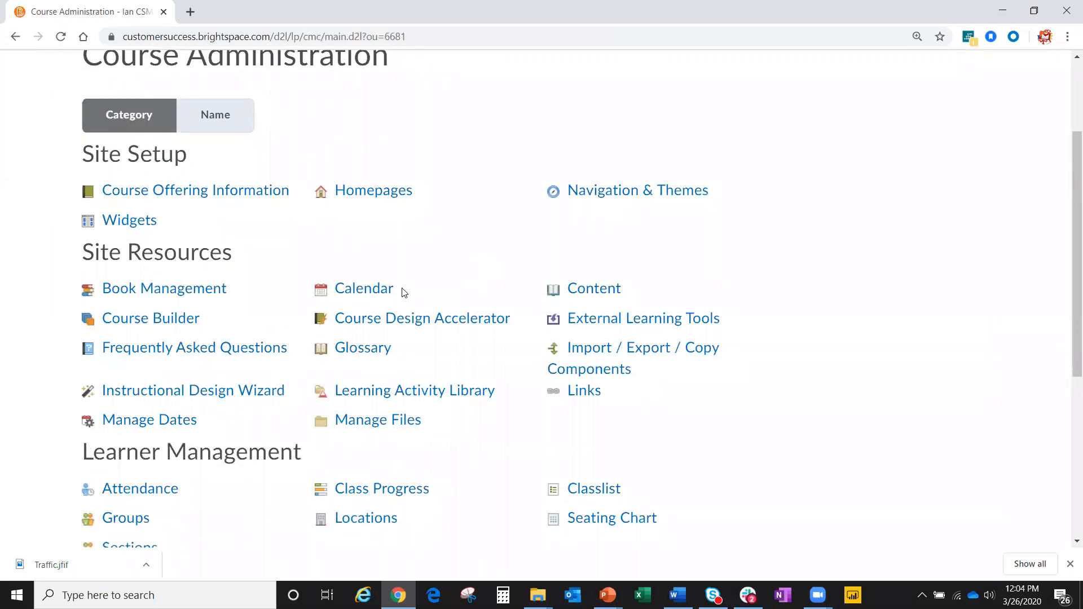
scroll(492, 260, down, 2)
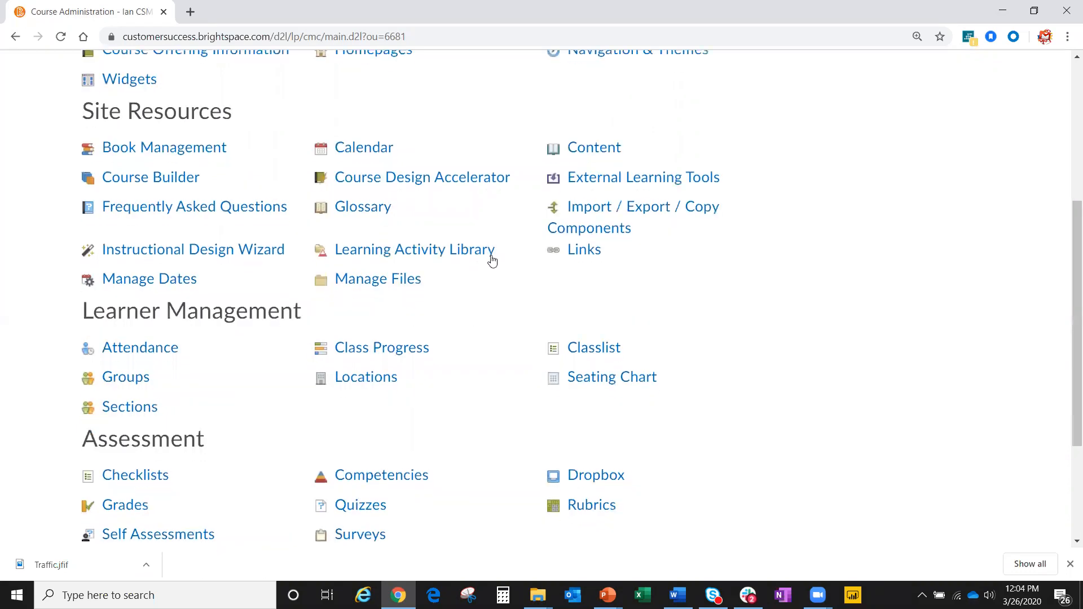
click(595, 215)
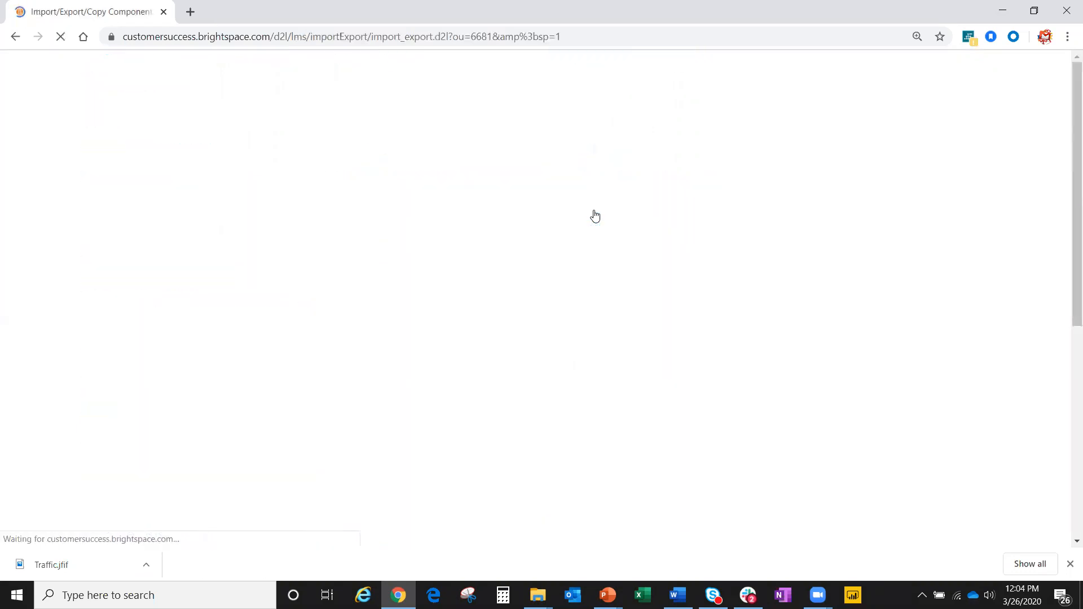